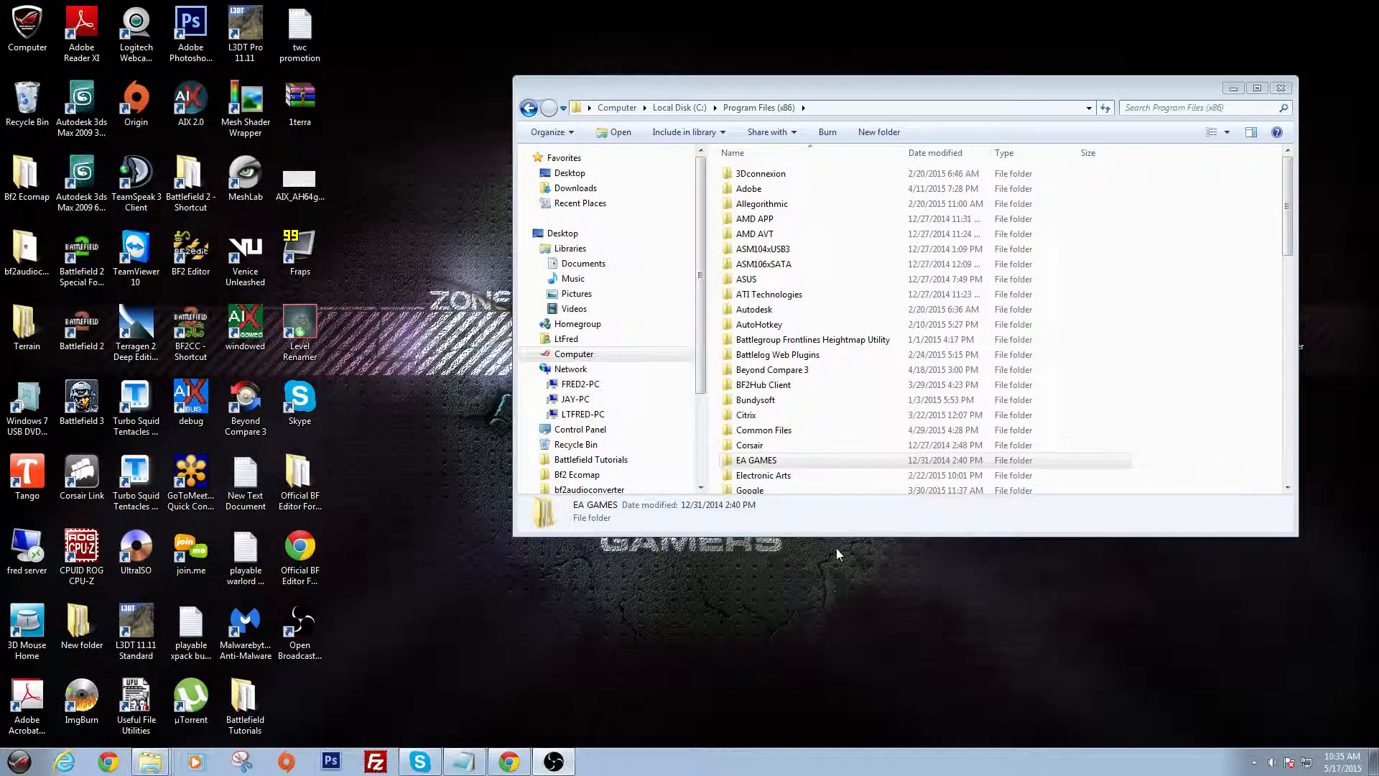
Open the Battlefield 2 folder inside EA GAMES in Program Files (x86).
{"action": "left_click", "coordinate": [775, 463]}
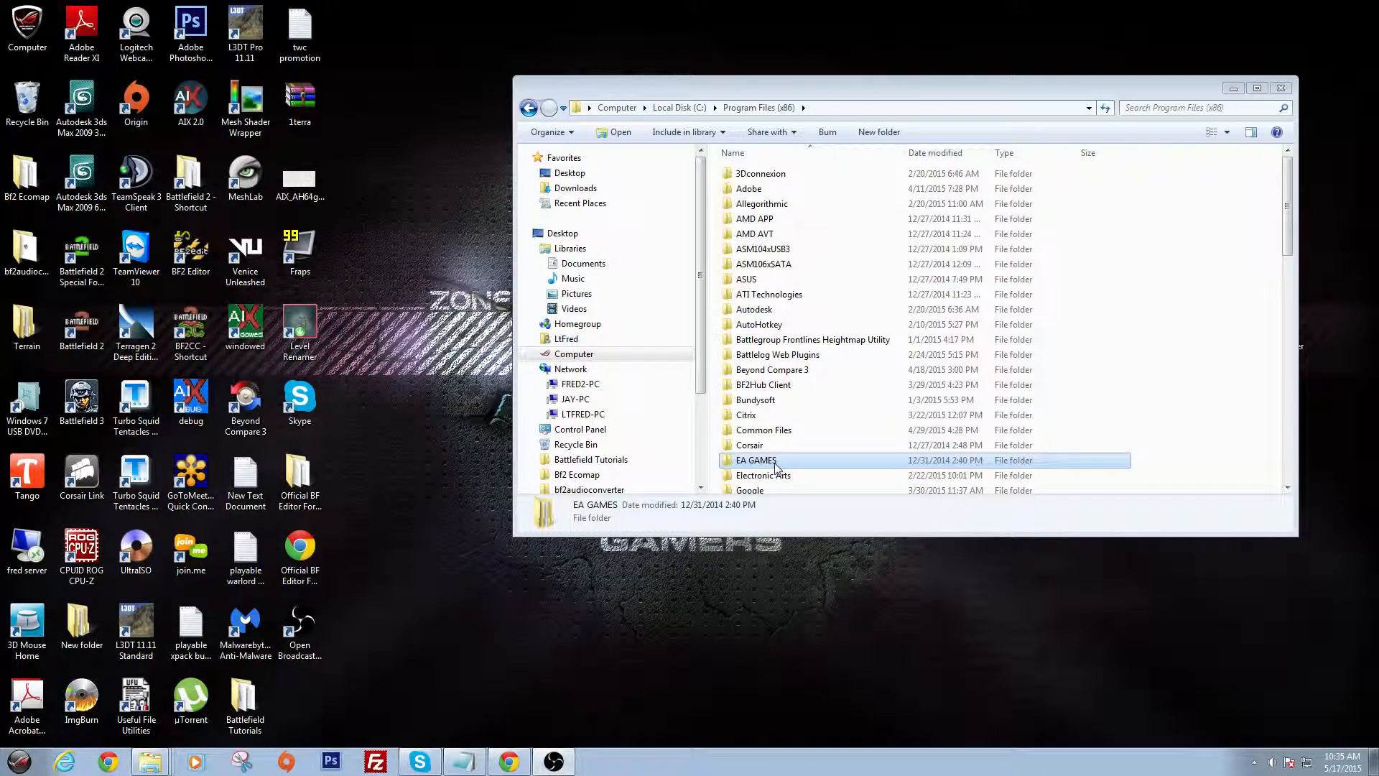
{"action": "double_click", "coordinate": [775, 463]}
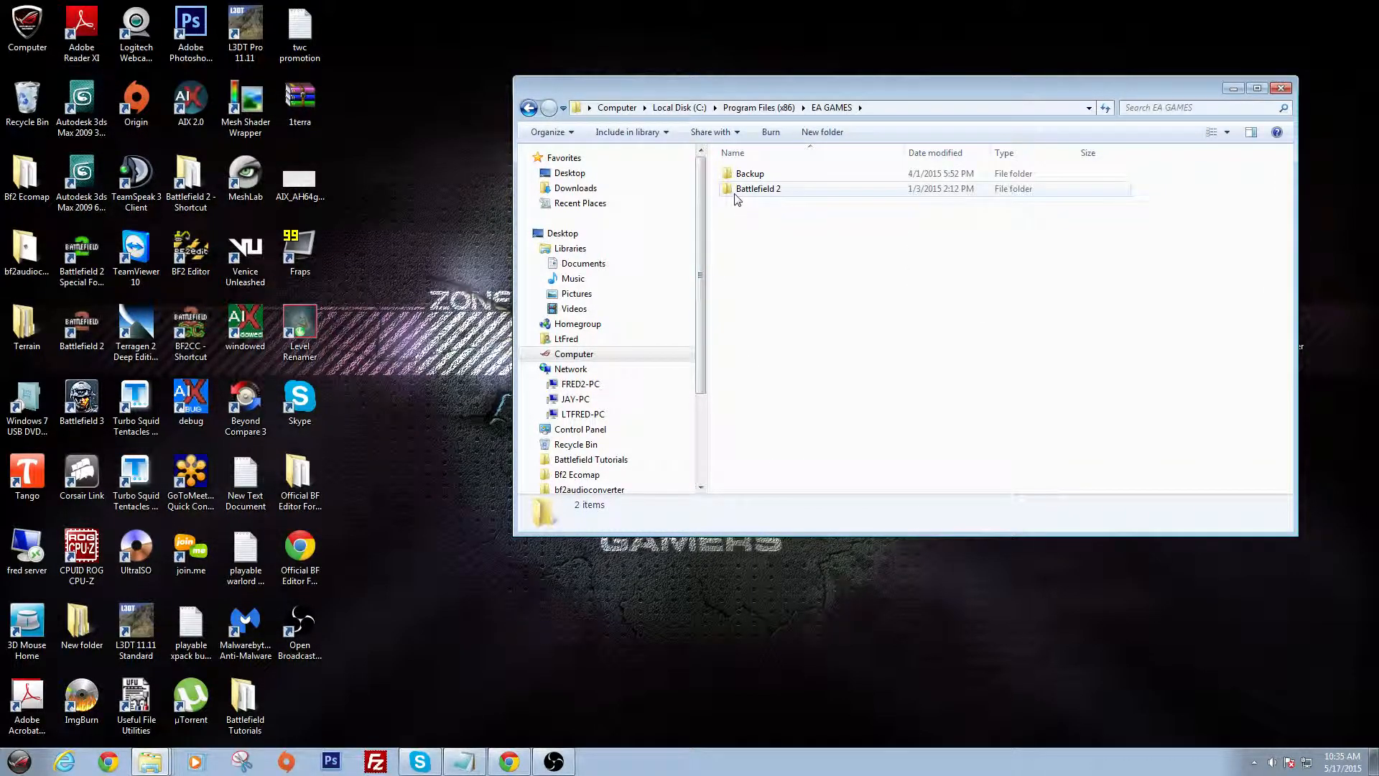
{"action": "left_click", "coordinate": [736, 194]}
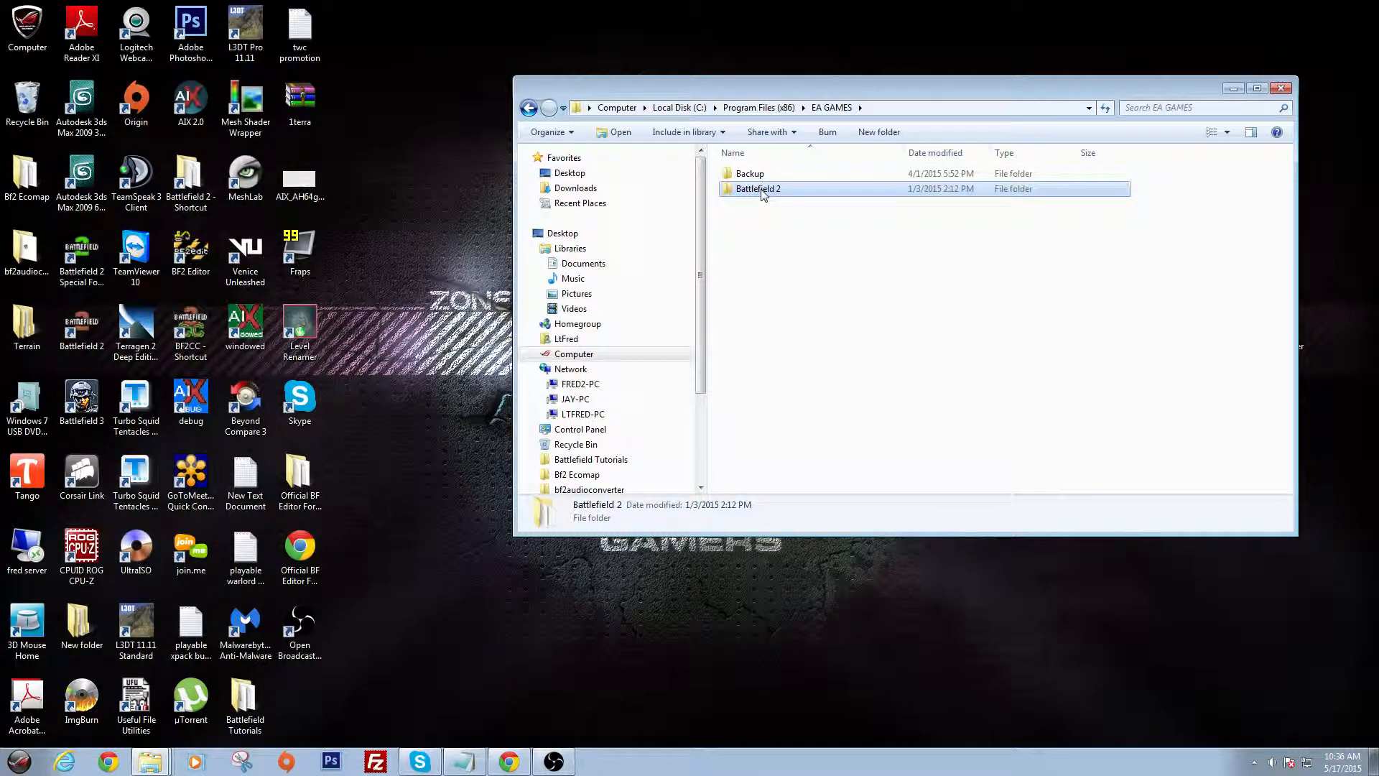
{"action": "double_click", "coordinate": [762, 193]}
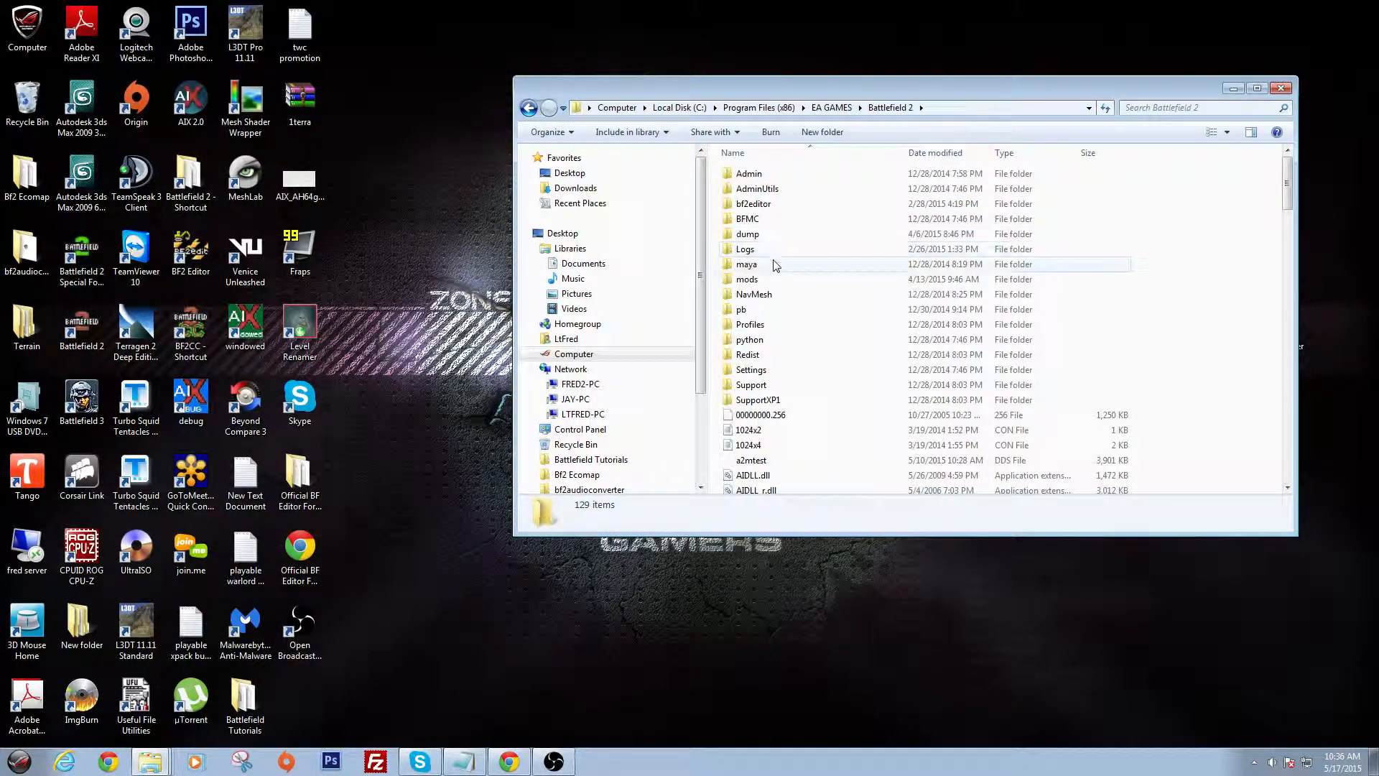
Set the BF2Editor application's compatibility properties to run the program as an administrator, and apply the change.
{"action": "scroll", "coordinate": [765, 302], "scroll_direction": "down", "scroll_amount": 5}
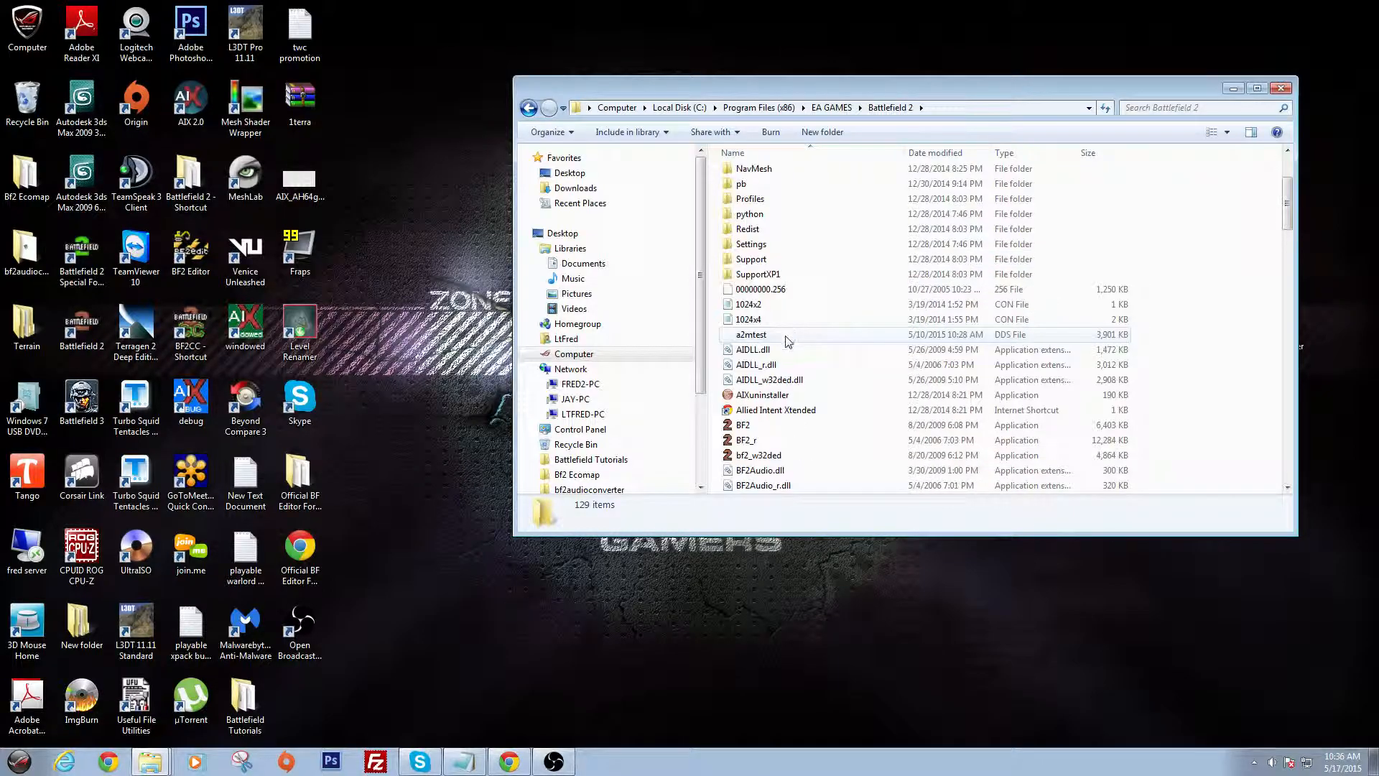
{"action": "scroll", "coordinate": [762, 391], "scroll_direction": "up", "scroll_amount": 1}
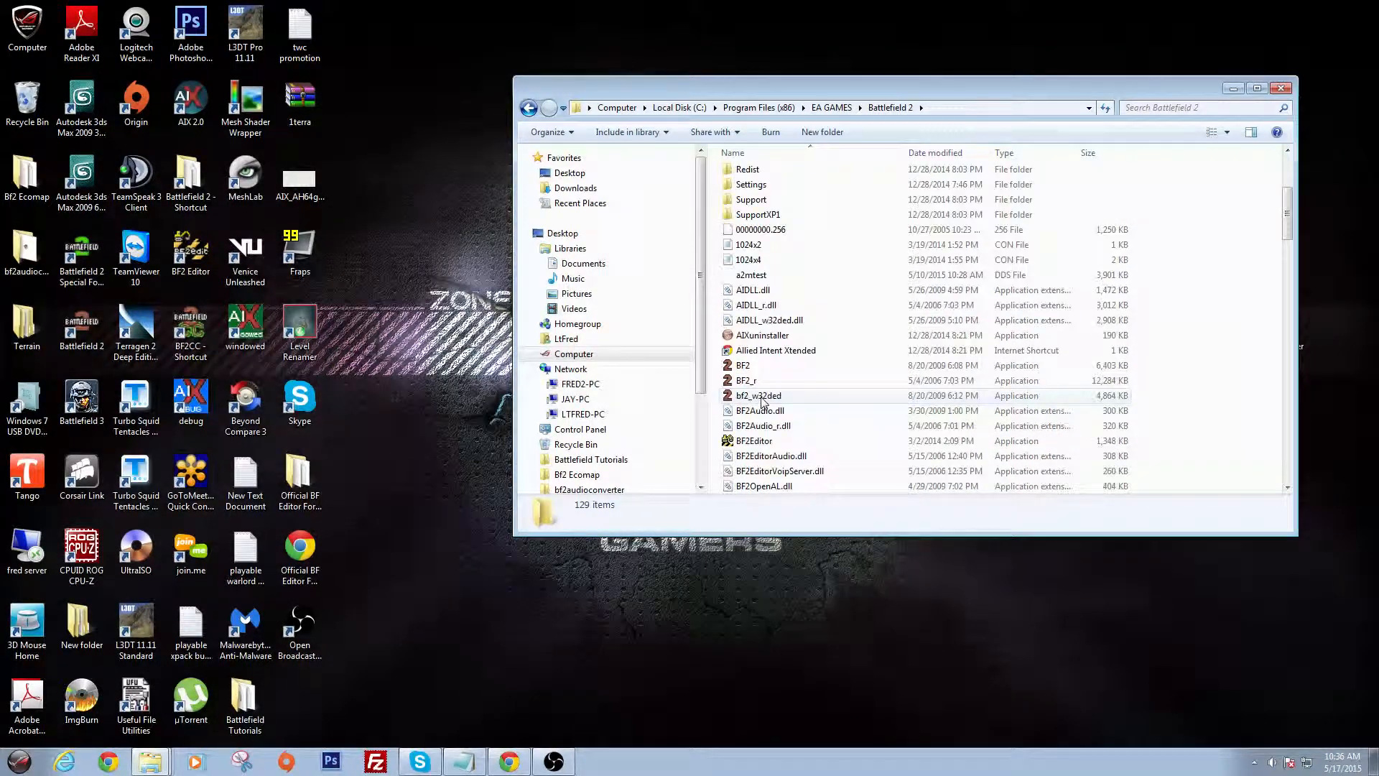
{"action": "left_click", "coordinate": [752, 441]}
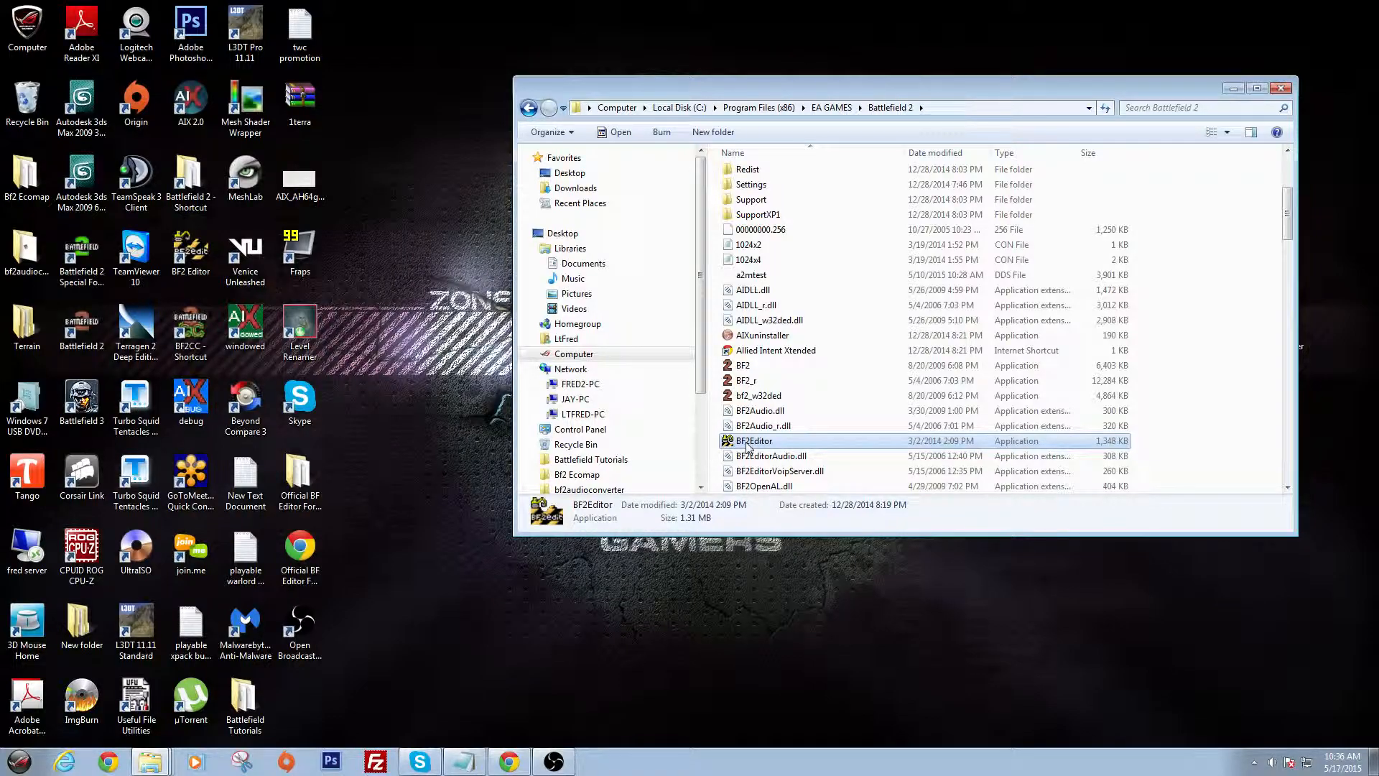
{"action": "right_click", "coordinate": [747, 445]}
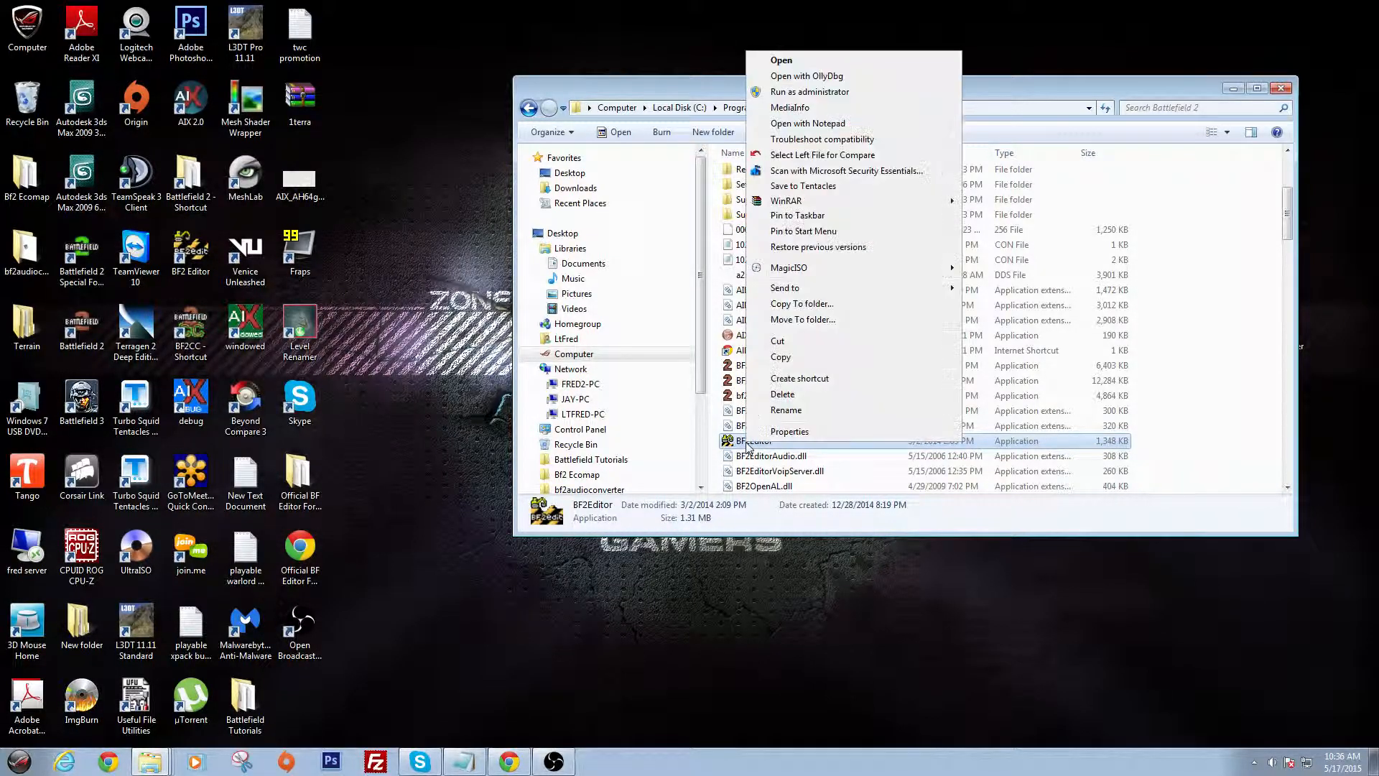
{"action": "left_click", "coordinate": [772, 433]}
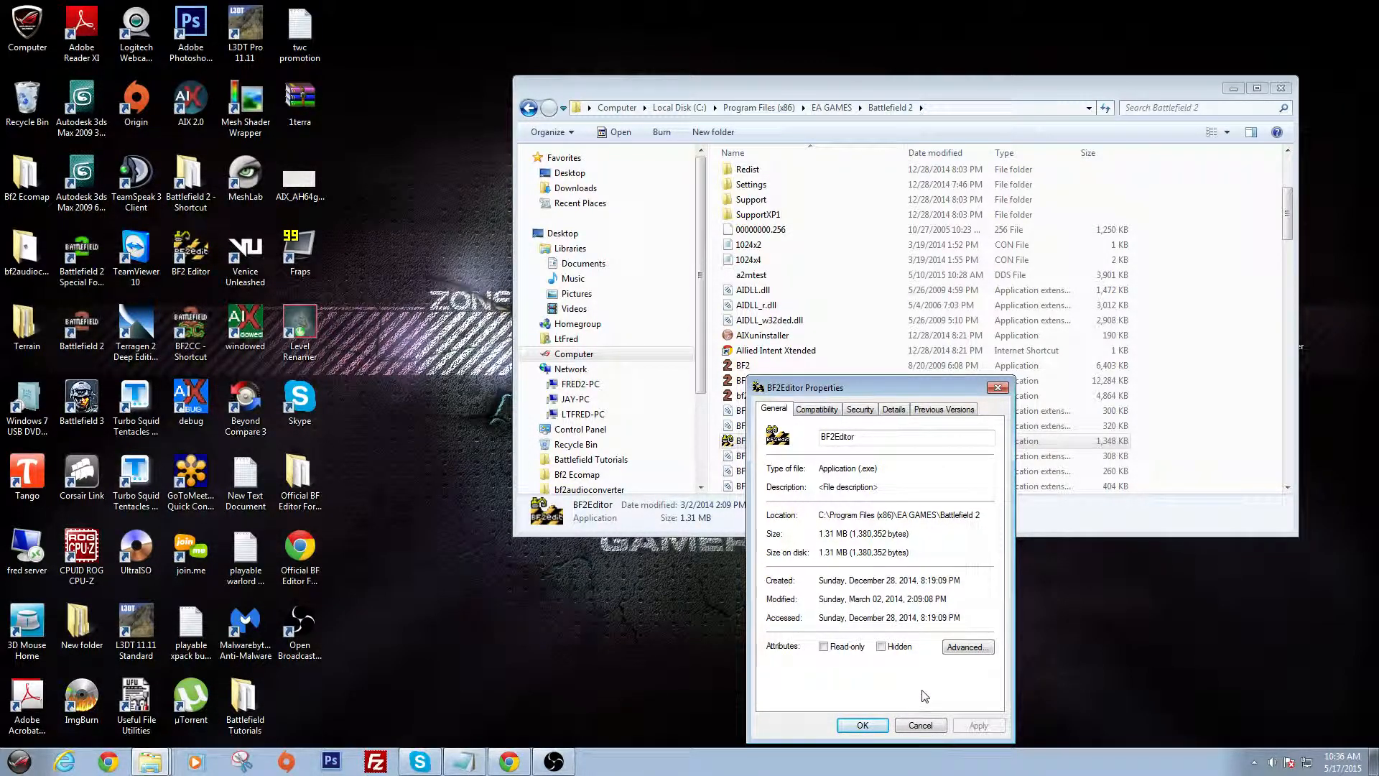
{"action": "left_click", "coordinate": [815, 410]}
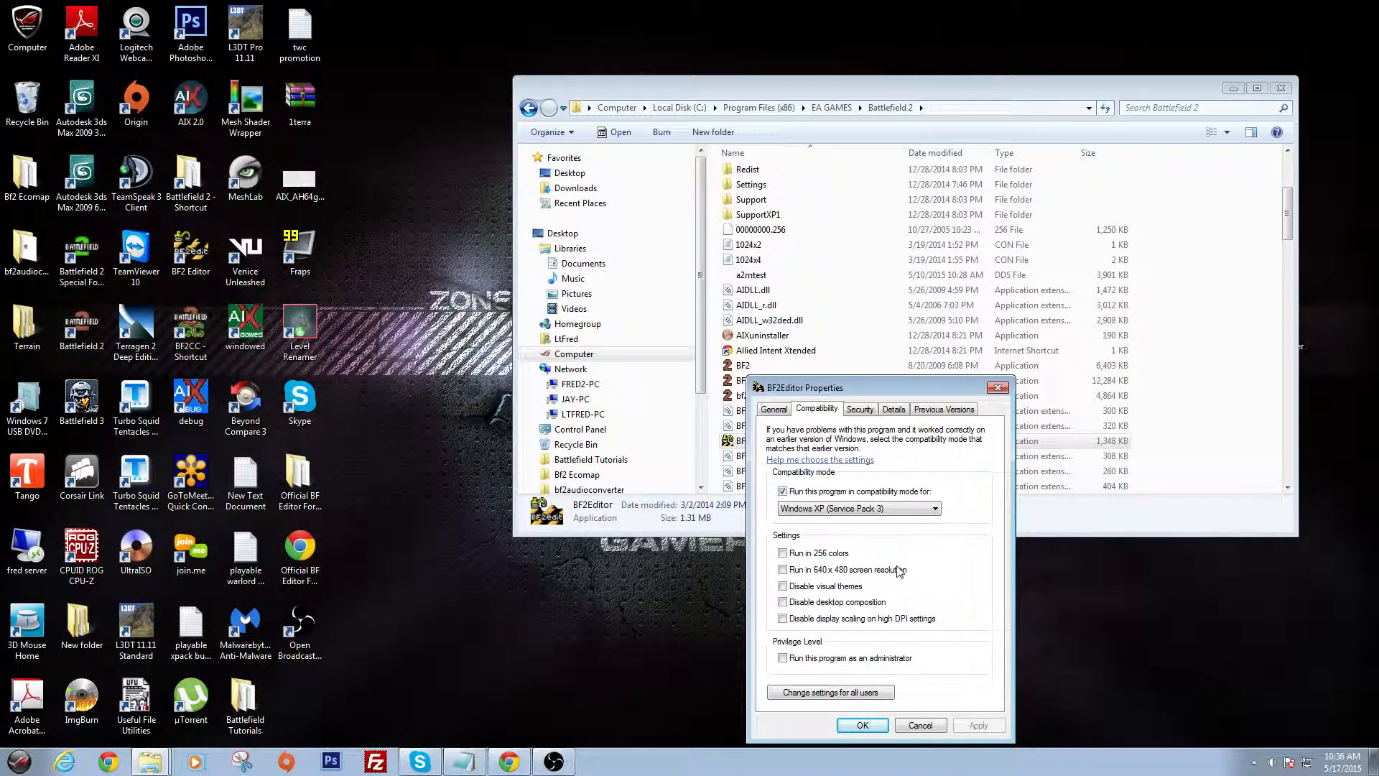
{"action": "left_click", "coordinate": [804, 659]}
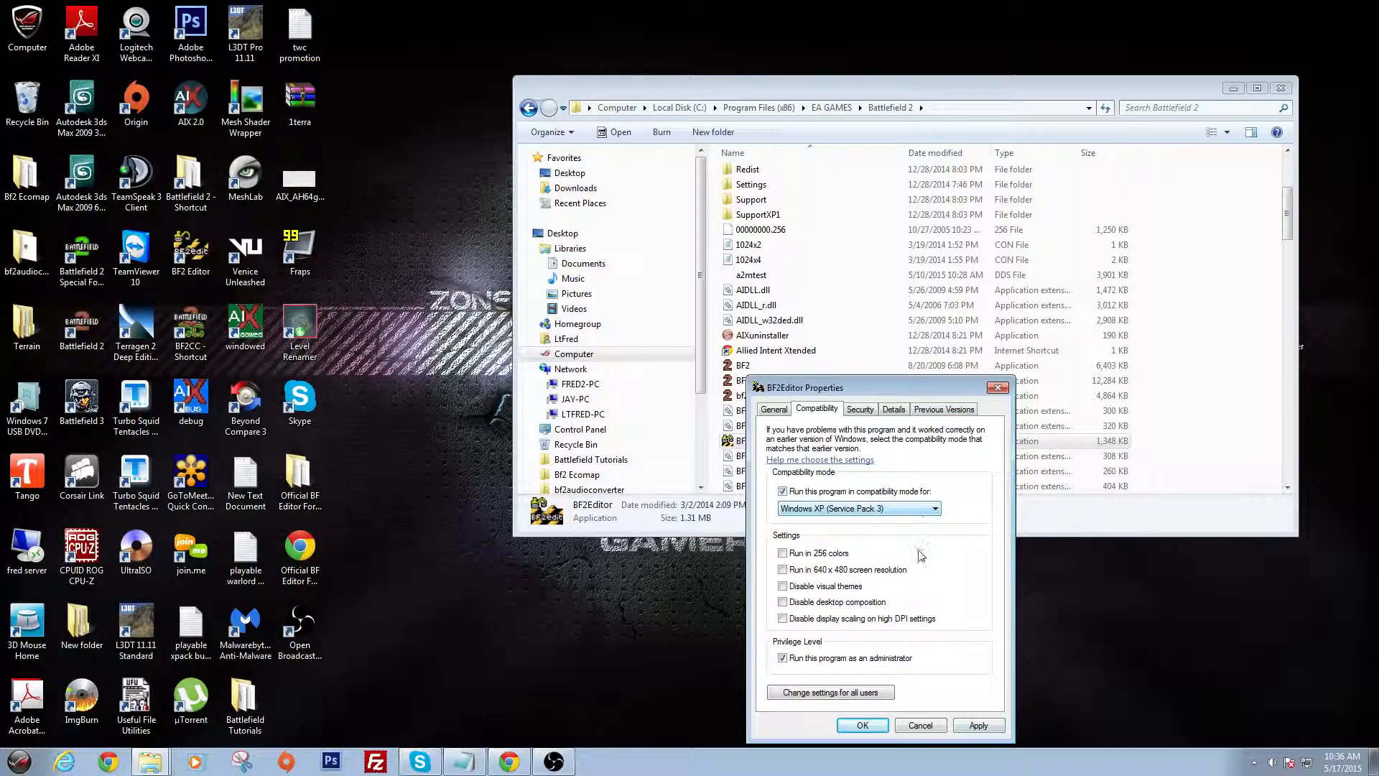
{"action": "left_click", "coordinate": [976, 729]}
{"action": "left_click", "coordinate": [862, 725]}
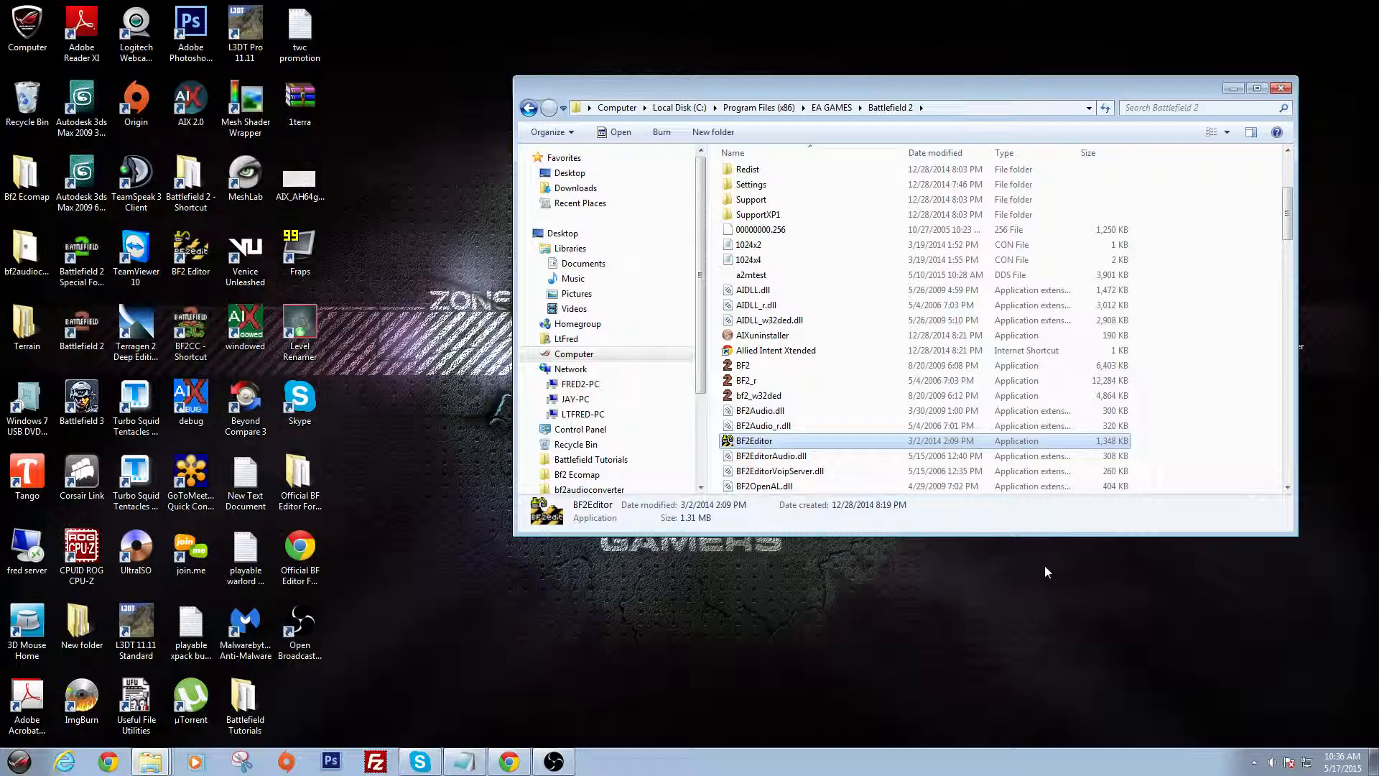
Open the mods folder in the Battlefield 2 directory.
{"action": "scroll", "coordinate": [895, 428], "scroll_direction": "up", "scroll_amount": 3}
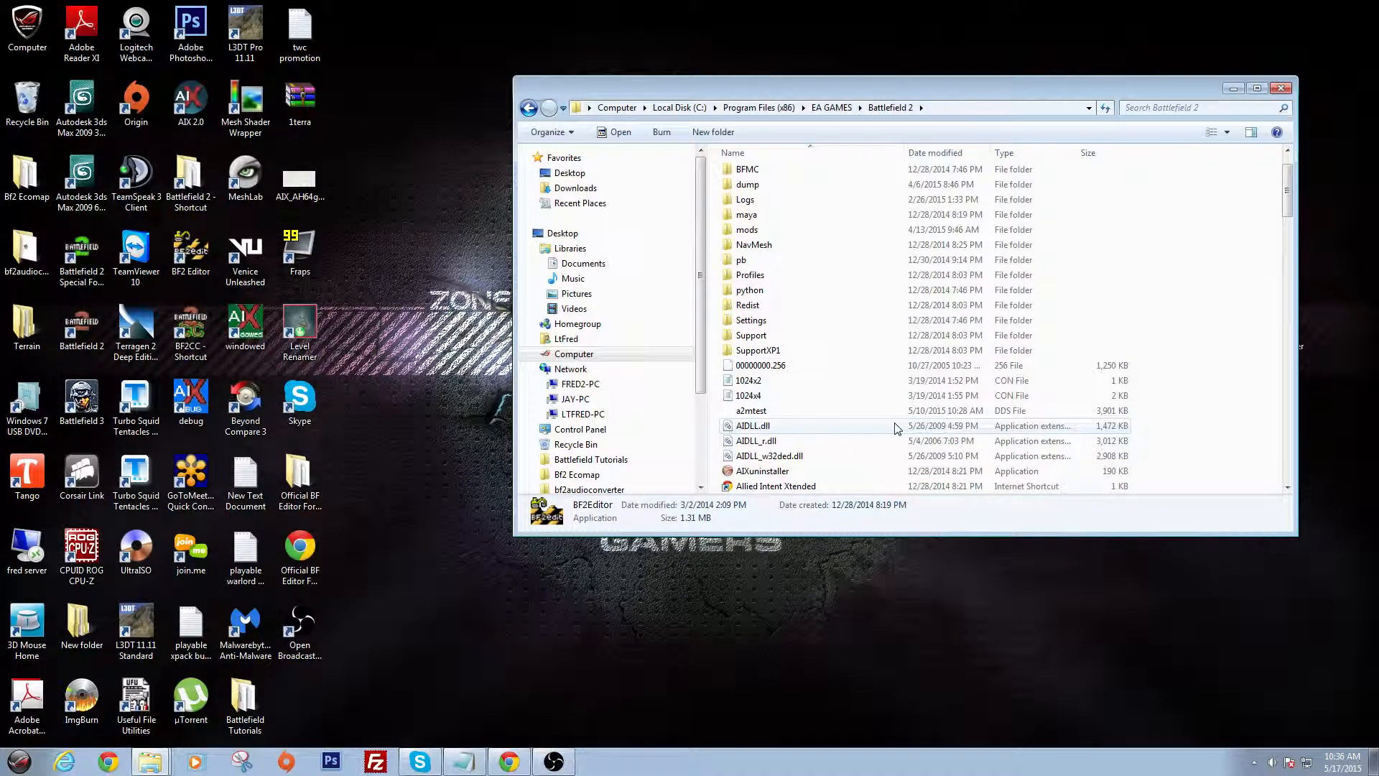
{"action": "scroll", "coordinate": [895, 429], "scroll_direction": "up", "scroll_amount": 1}
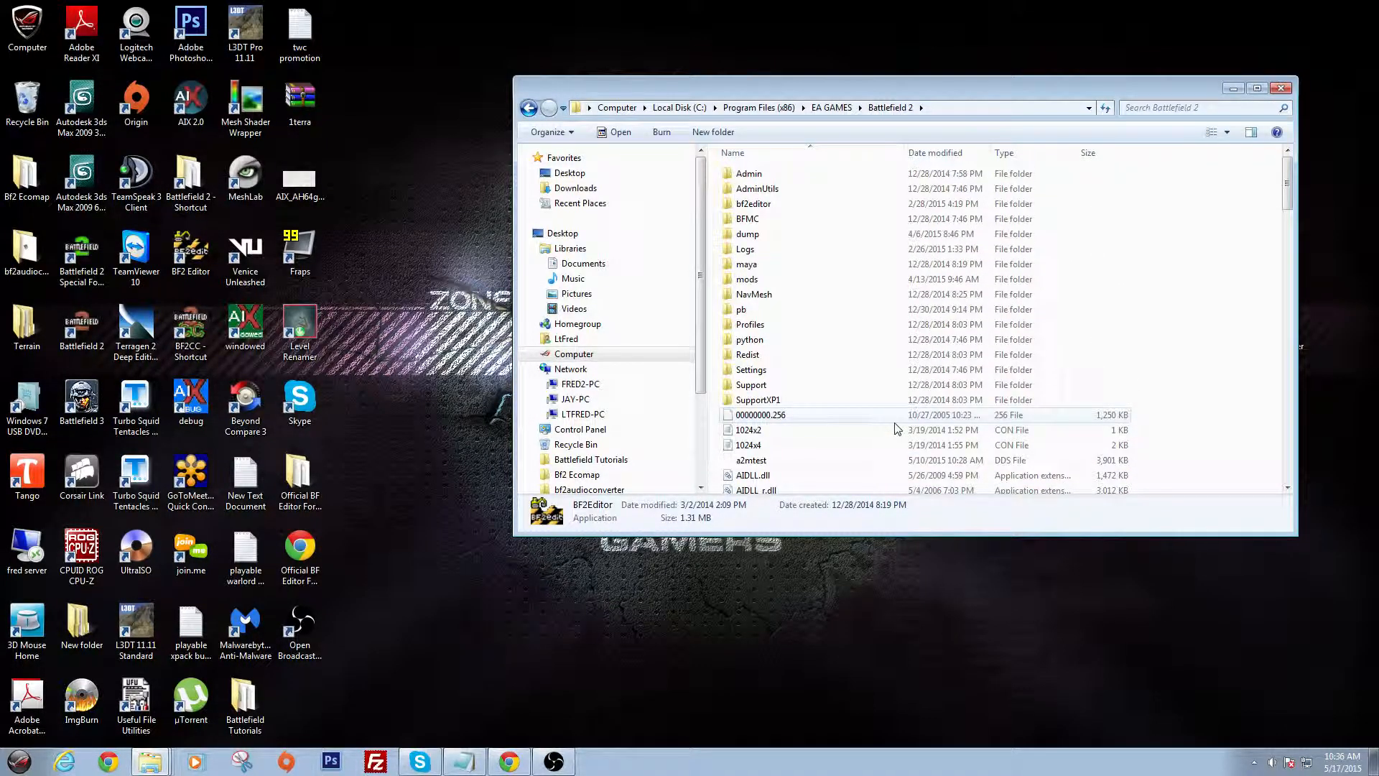
{"action": "double_click", "coordinate": [855, 288]}
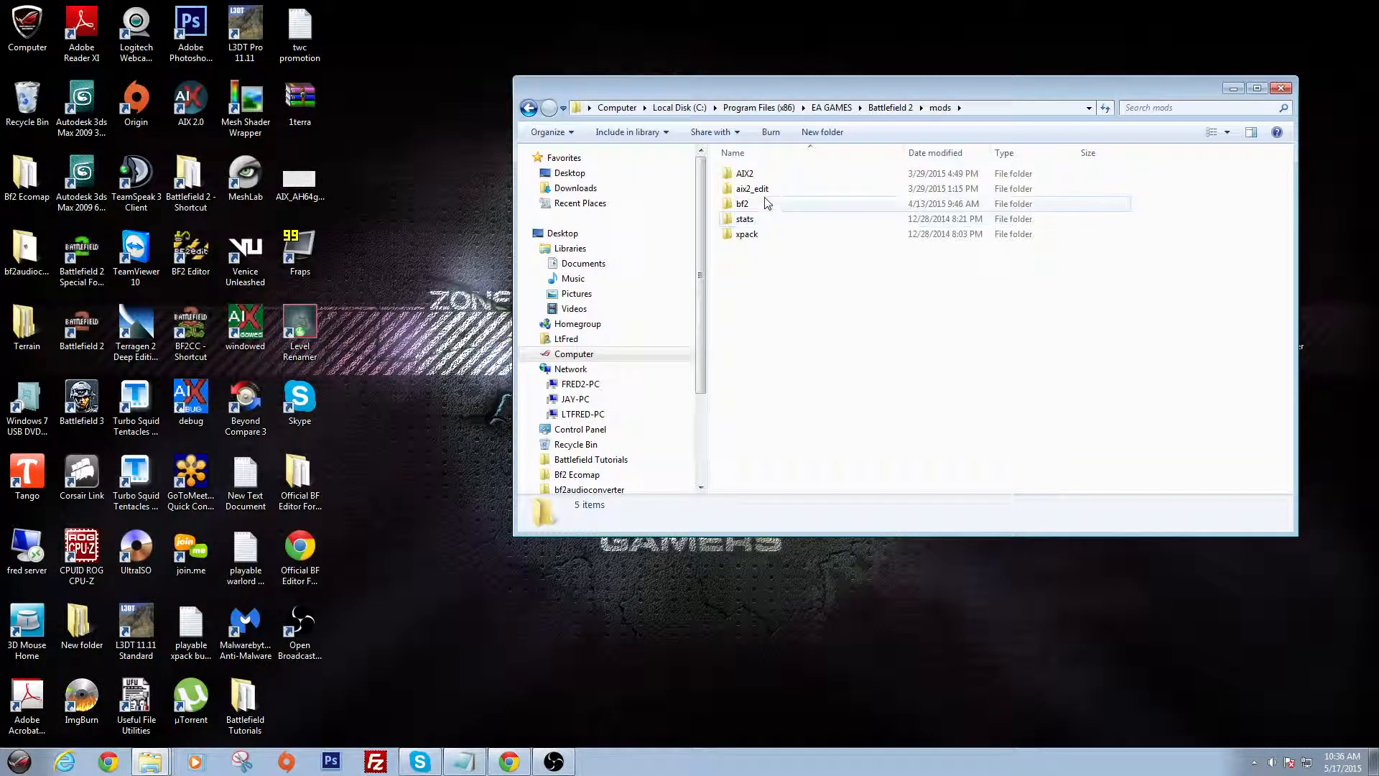
{"action": "left_click", "coordinate": [755, 176]}
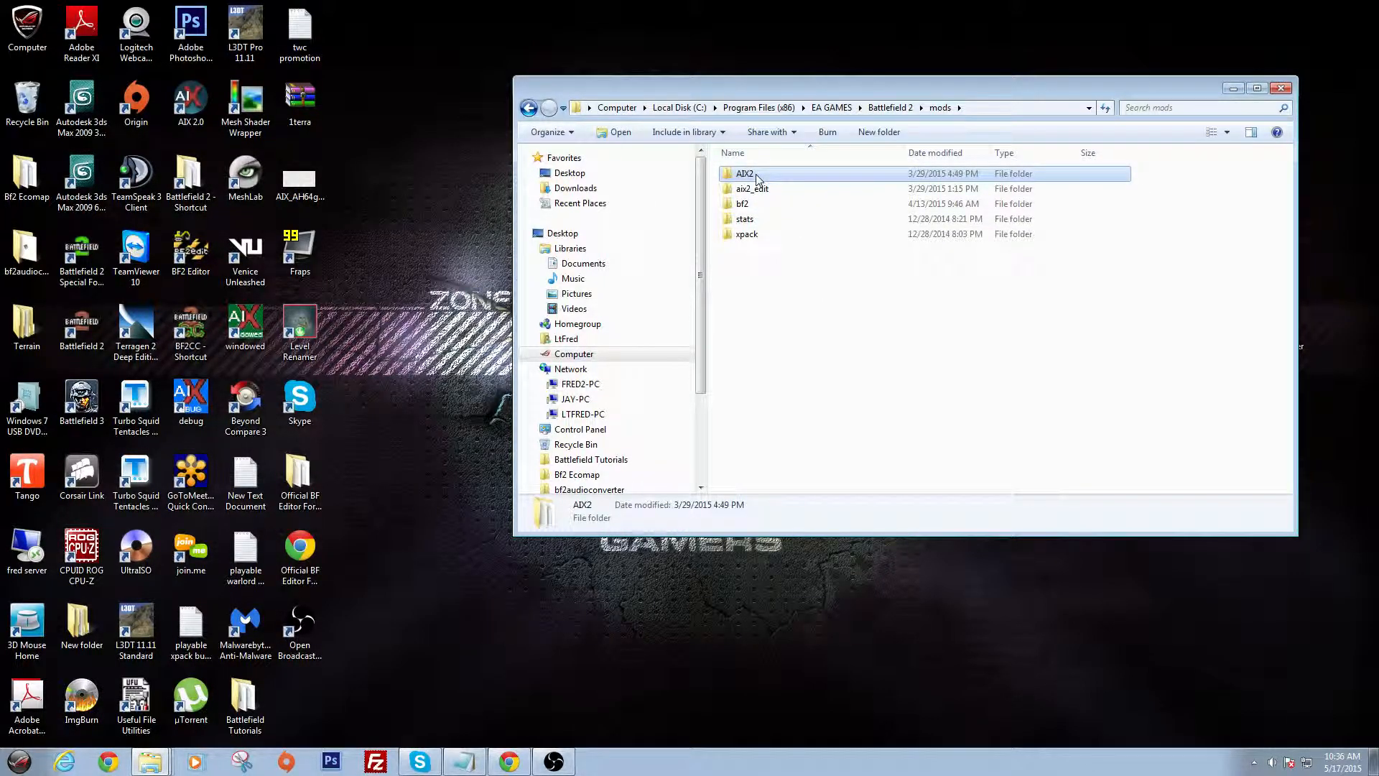
{"action": "right_click", "coordinate": [756, 178]}
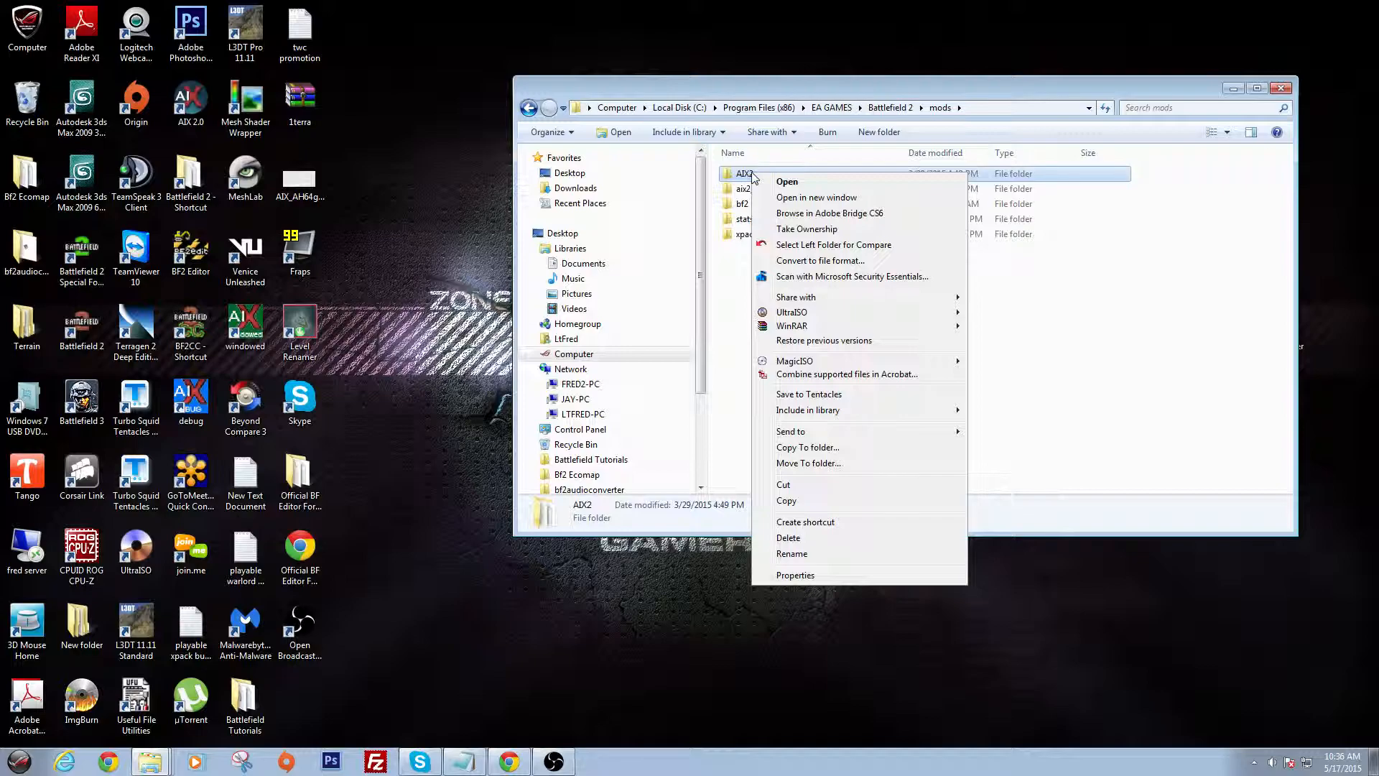
{"action": "left_click", "coordinate": [732, 311]}
{"action": "right_click", "coordinate": [733, 312]}
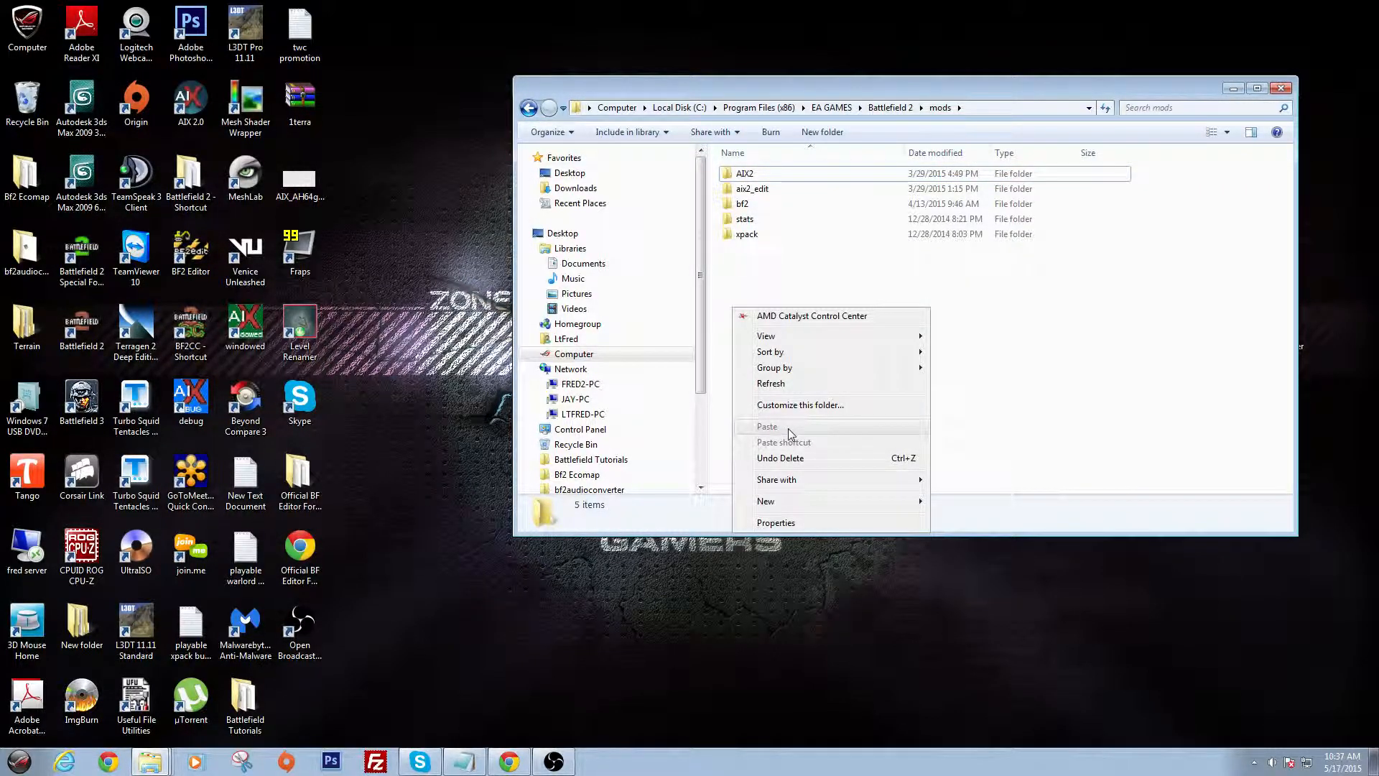
{"action": "left_click", "coordinate": [727, 288]}
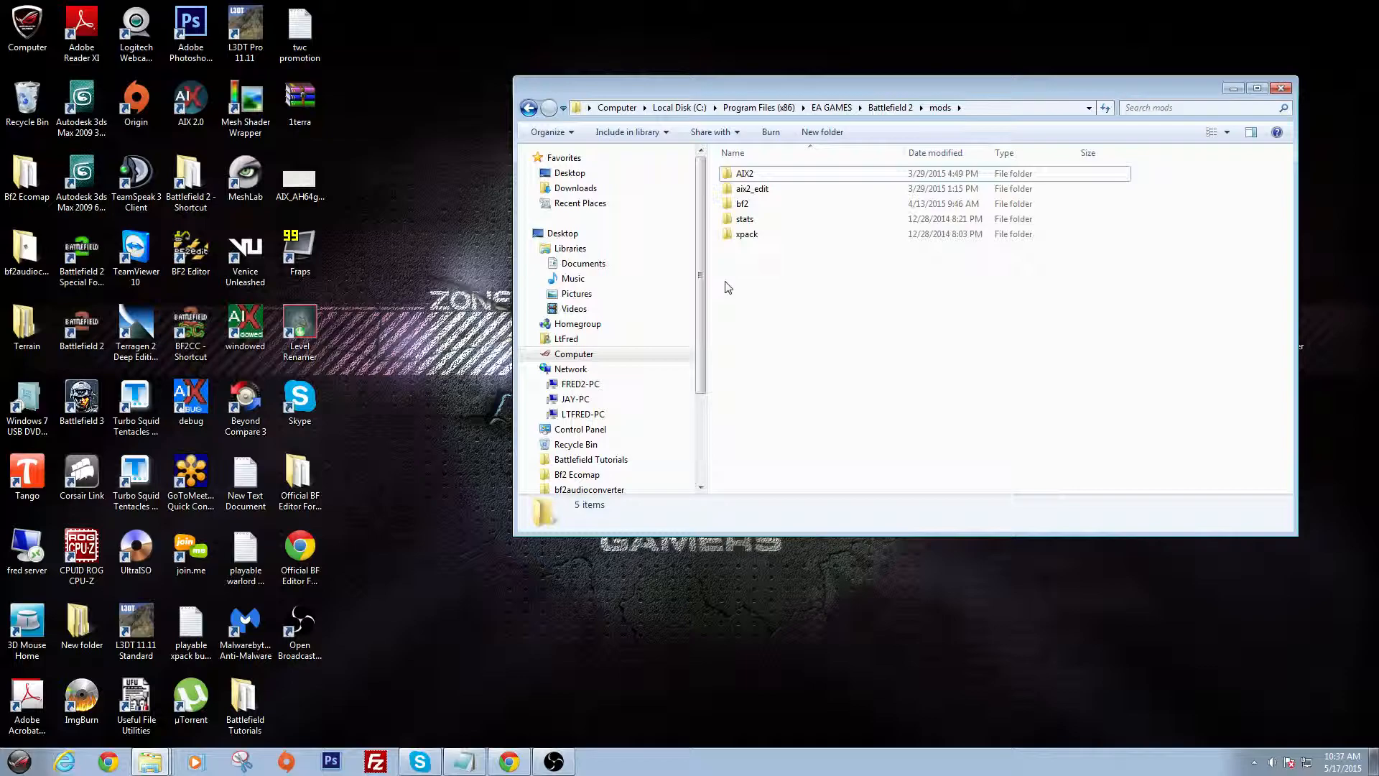
Look into the AIX2 mod folder, return to mods, and open the aix2_edit folder.
{"action": "left_click", "coordinate": [762, 199]}
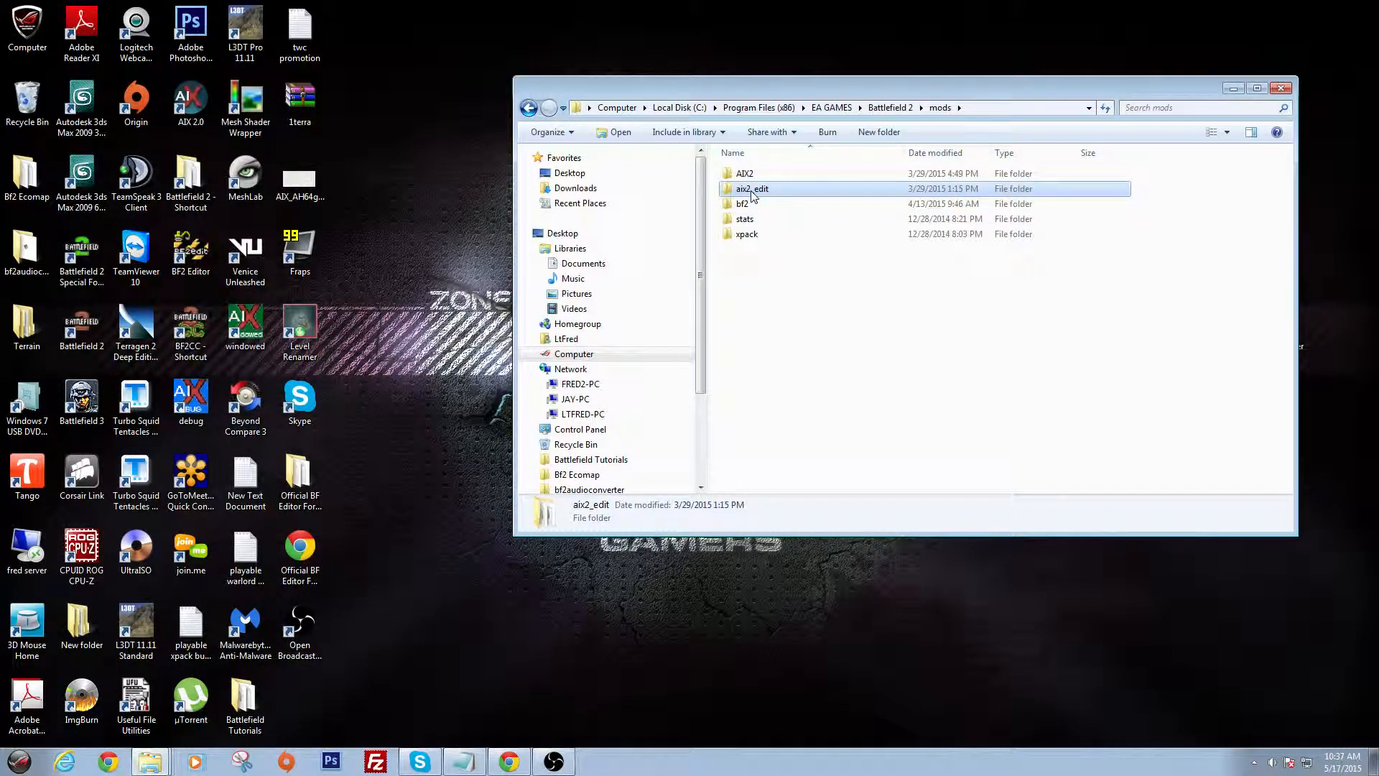
{"action": "double_click", "coordinate": [758, 175]}
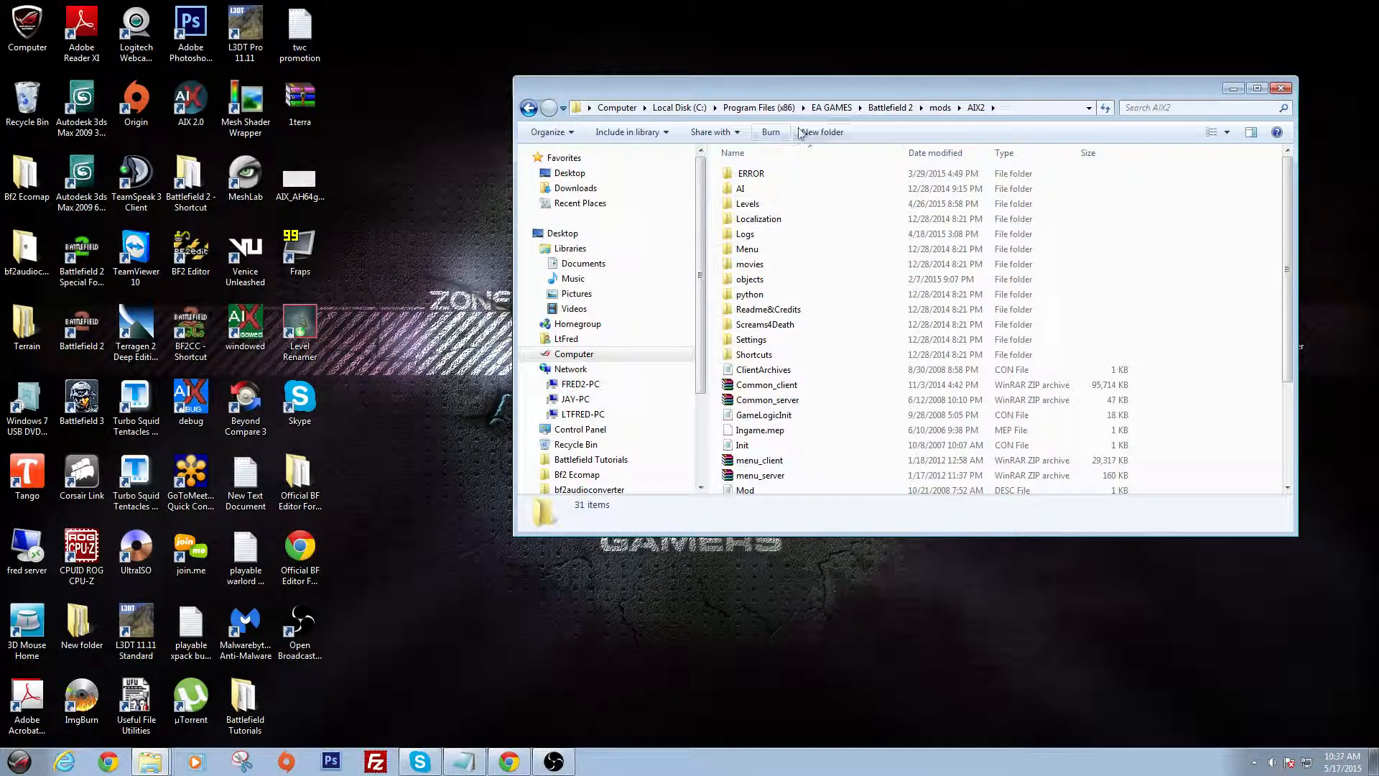
{"action": "left_click", "coordinate": [939, 107]}
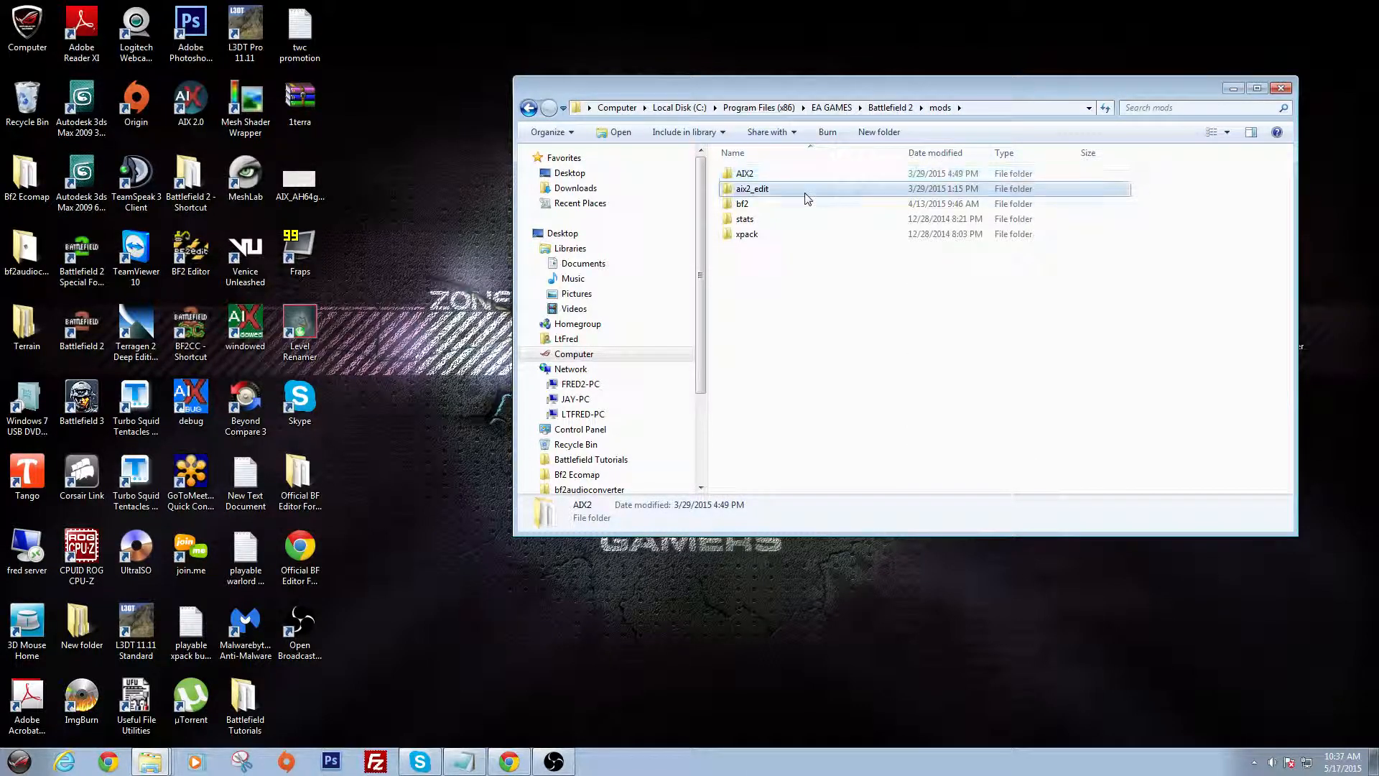
{"action": "double_click", "coordinate": [808, 199]}
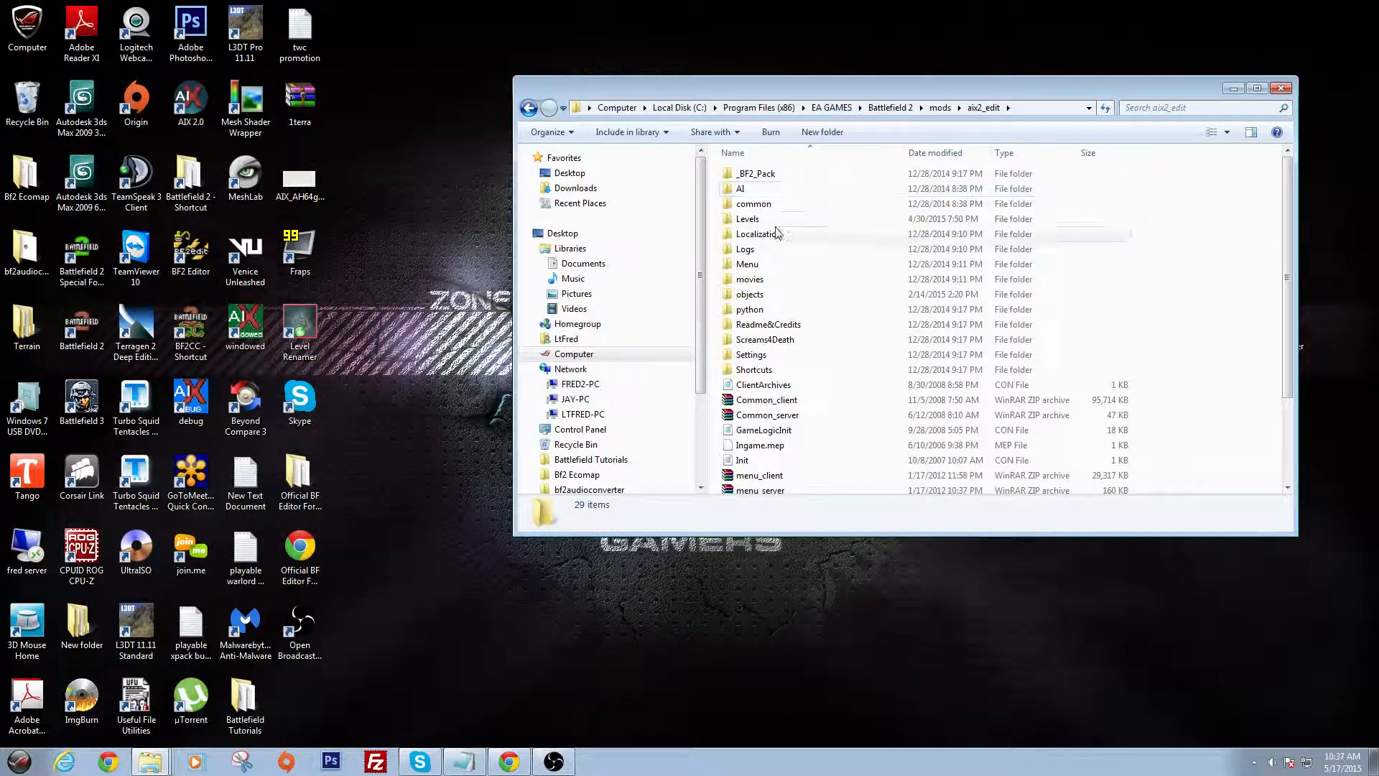
Examine the extracted common folder in aix2_edit alongside the Common_client and Common_server archives.
{"action": "left_click", "coordinate": [744, 301]}
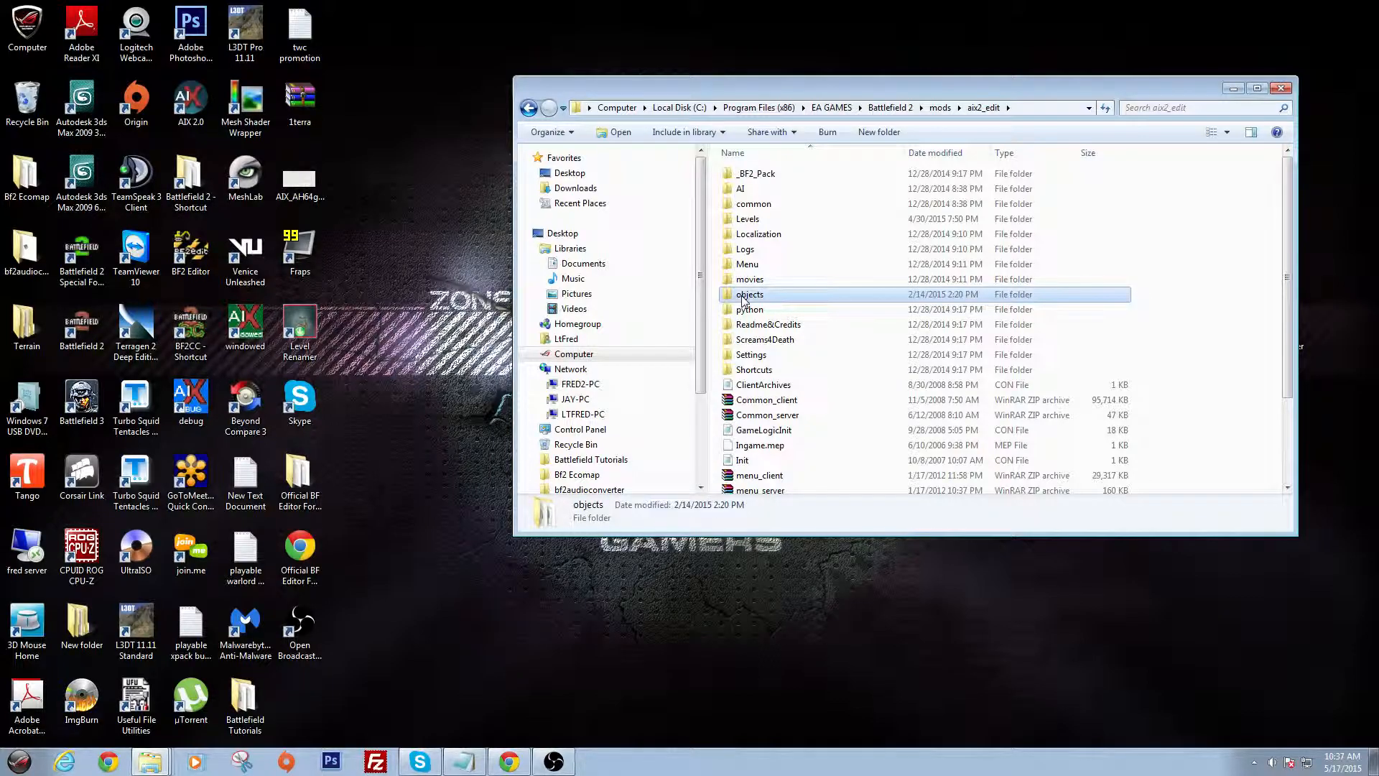
{"action": "left_click", "coordinate": [746, 267]}
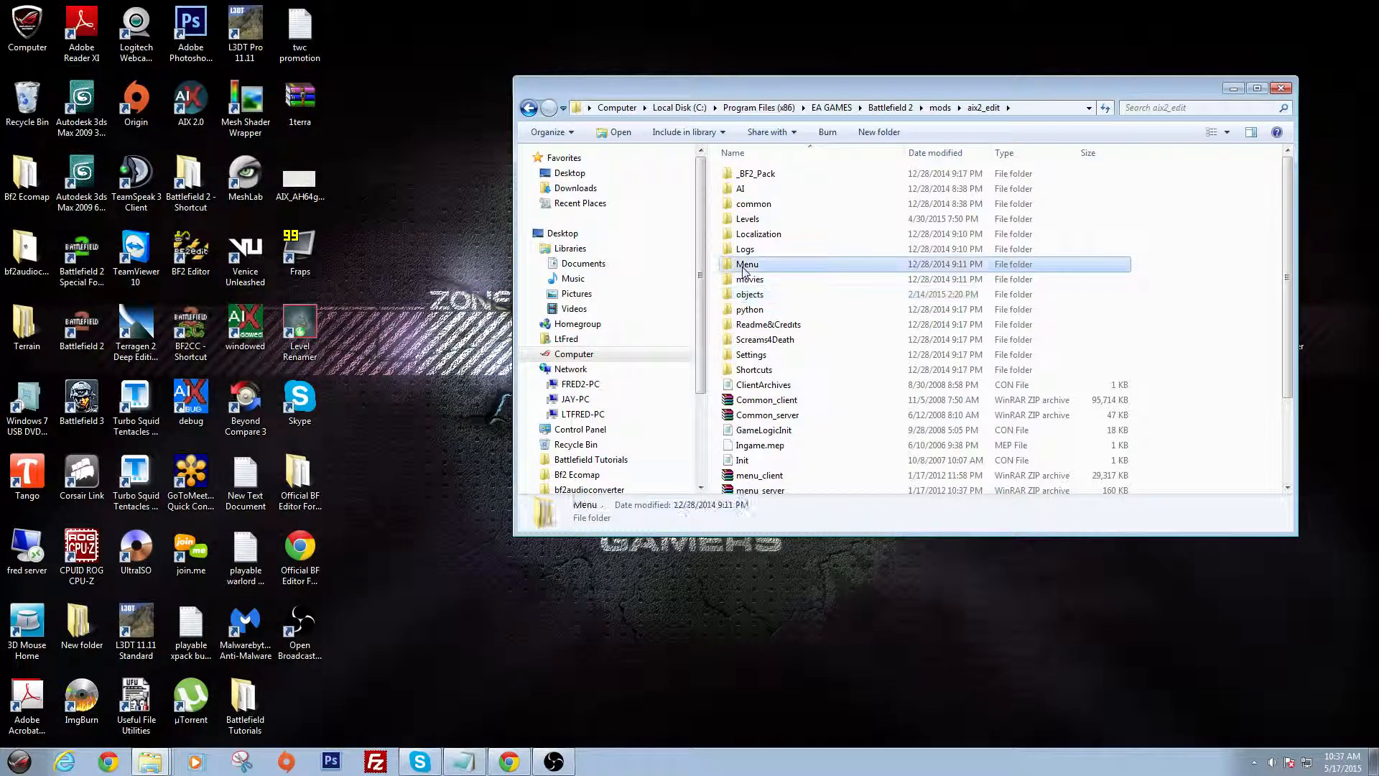
{"action": "left_click", "coordinate": [764, 207]}
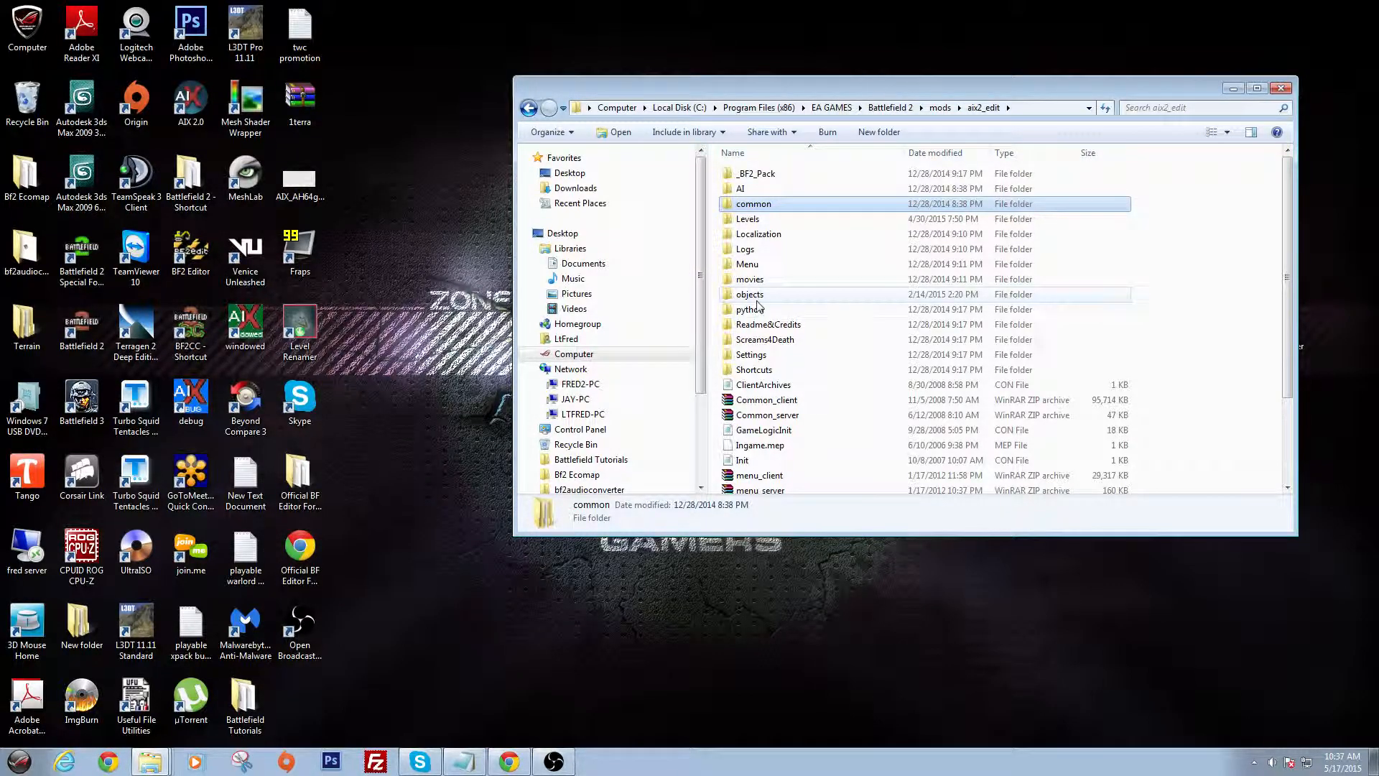
{"action": "left_click", "coordinate": [766, 401]}
{"action": "scroll", "coordinate": [766, 404], "scroll_direction": "down", "scroll_amount": 1}
{"action": "left_click", "coordinate": [774, 382]}
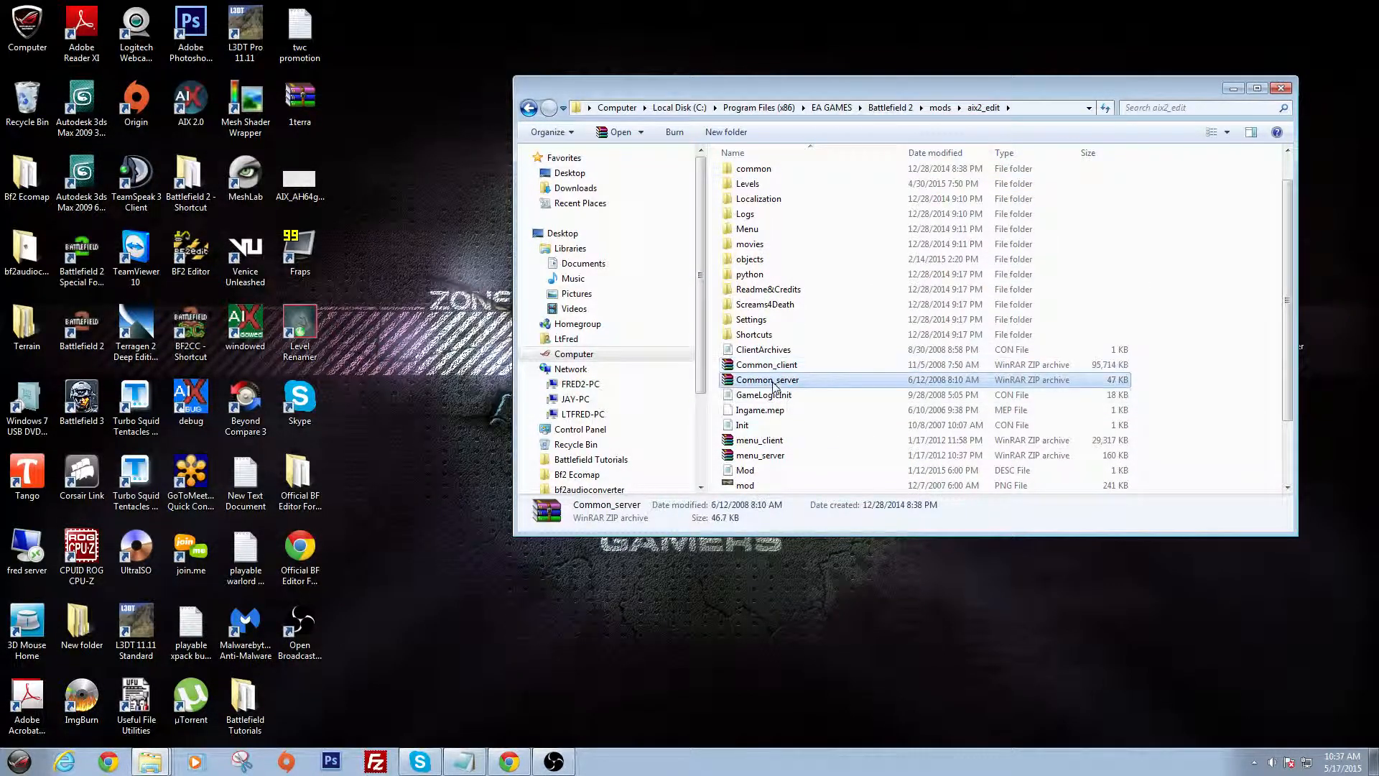
{"action": "left_click", "coordinate": [773, 369]}
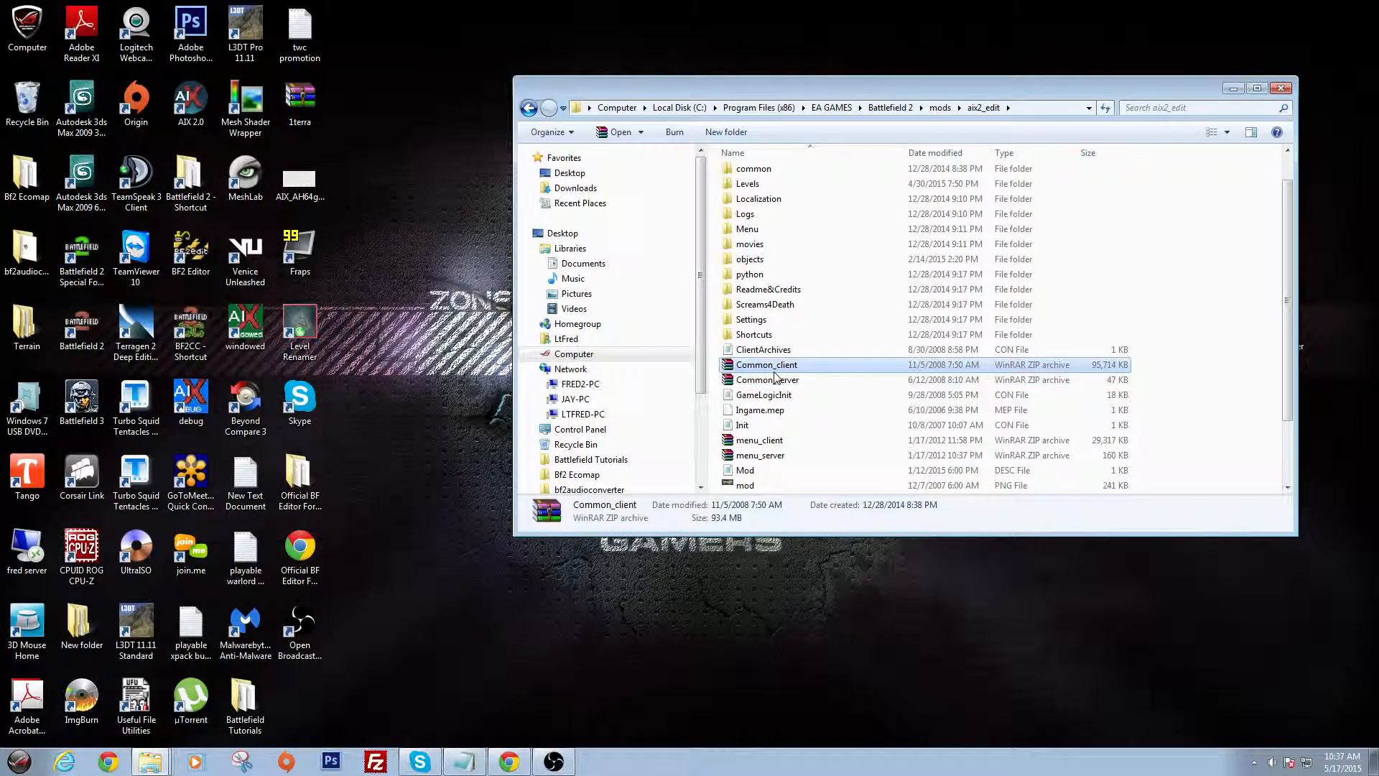
{"action": "scroll", "coordinate": [775, 375], "scroll_direction": "up", "scroll_amount": 1}
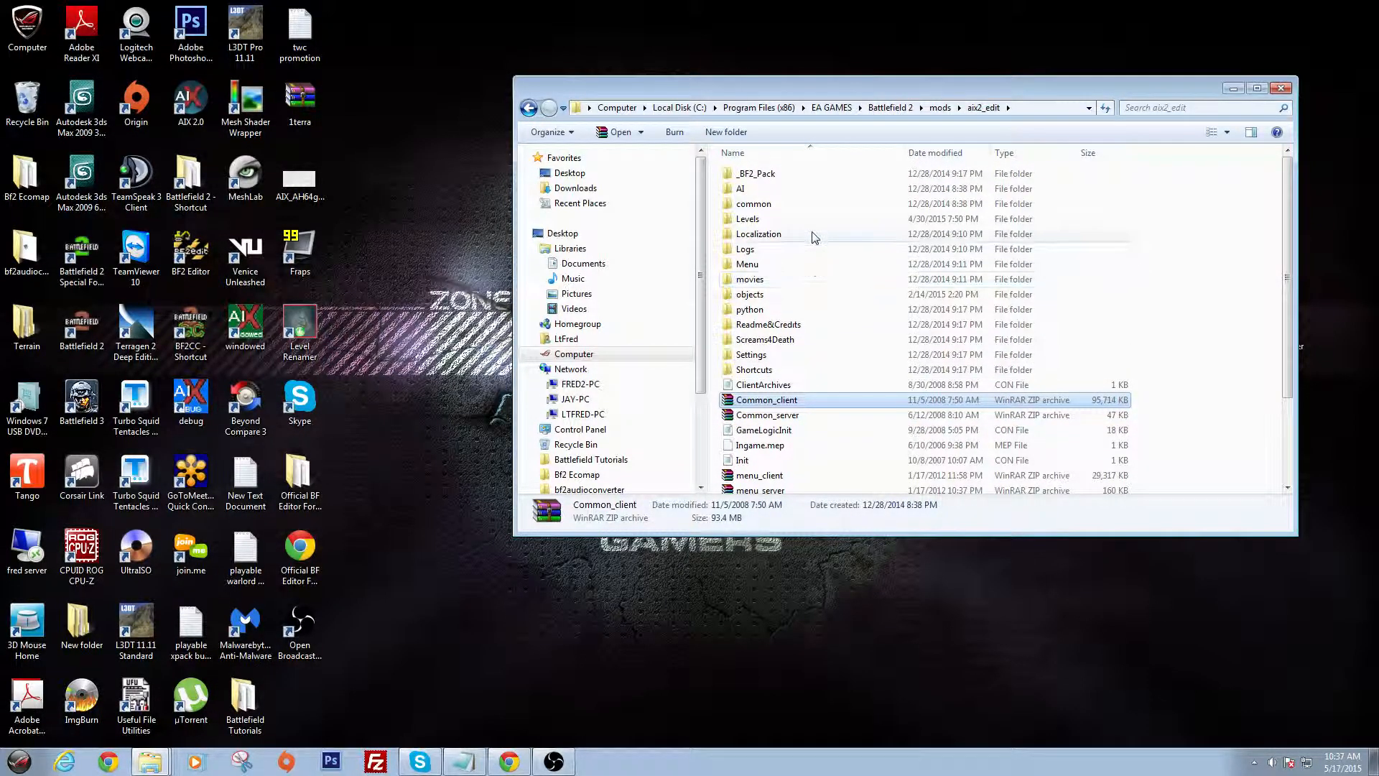
{"action": "left_click", "coordinate": [800, 205]}
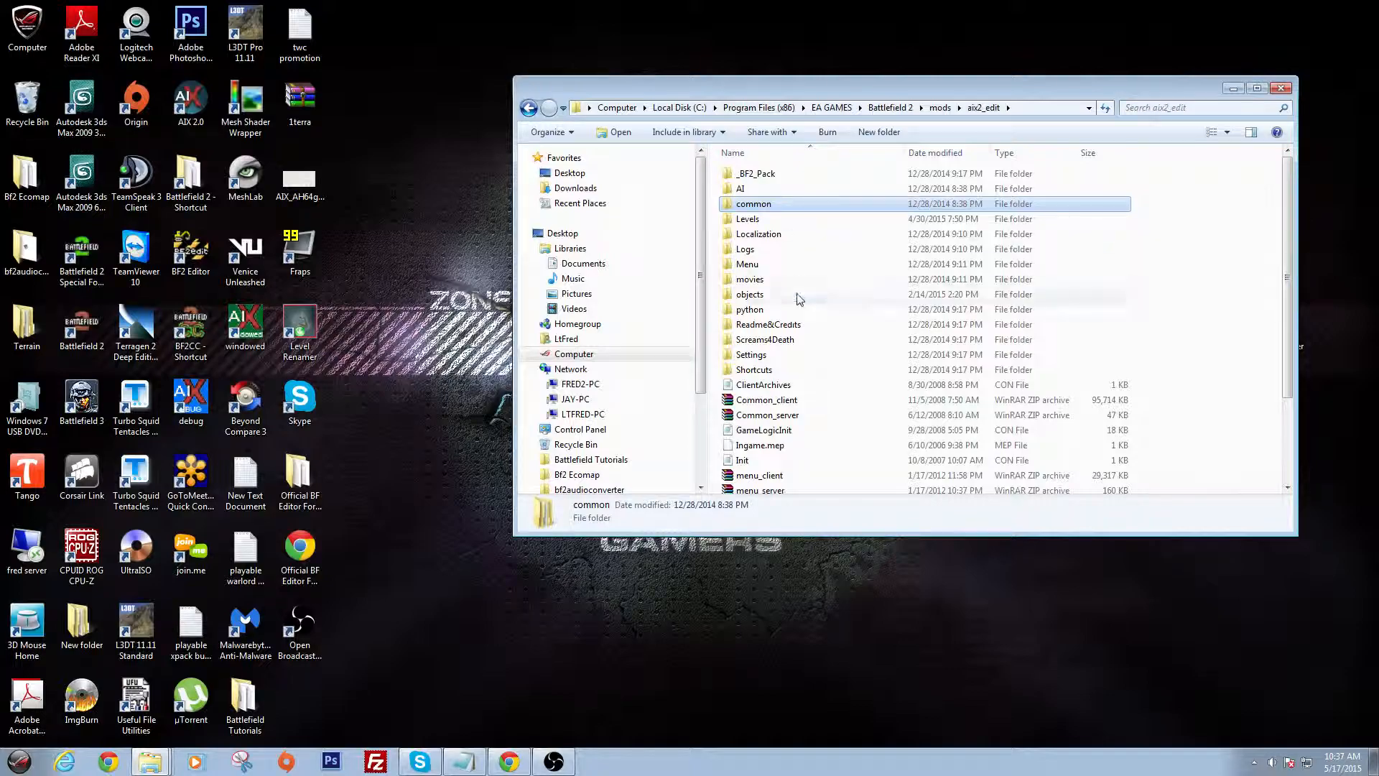
Examine the Menu folder alongside the menu_client and menu_server archives, and locate the Objects_client and Objects_server archives.
{"action": "scroll", "coordinate": [777, 420], "scroll_direction": "down", "scroll_amount": 1}
{"action": "scroll", "coordinate": [777, 420], "scroll_direction": "down", "scroll_amount": 2}
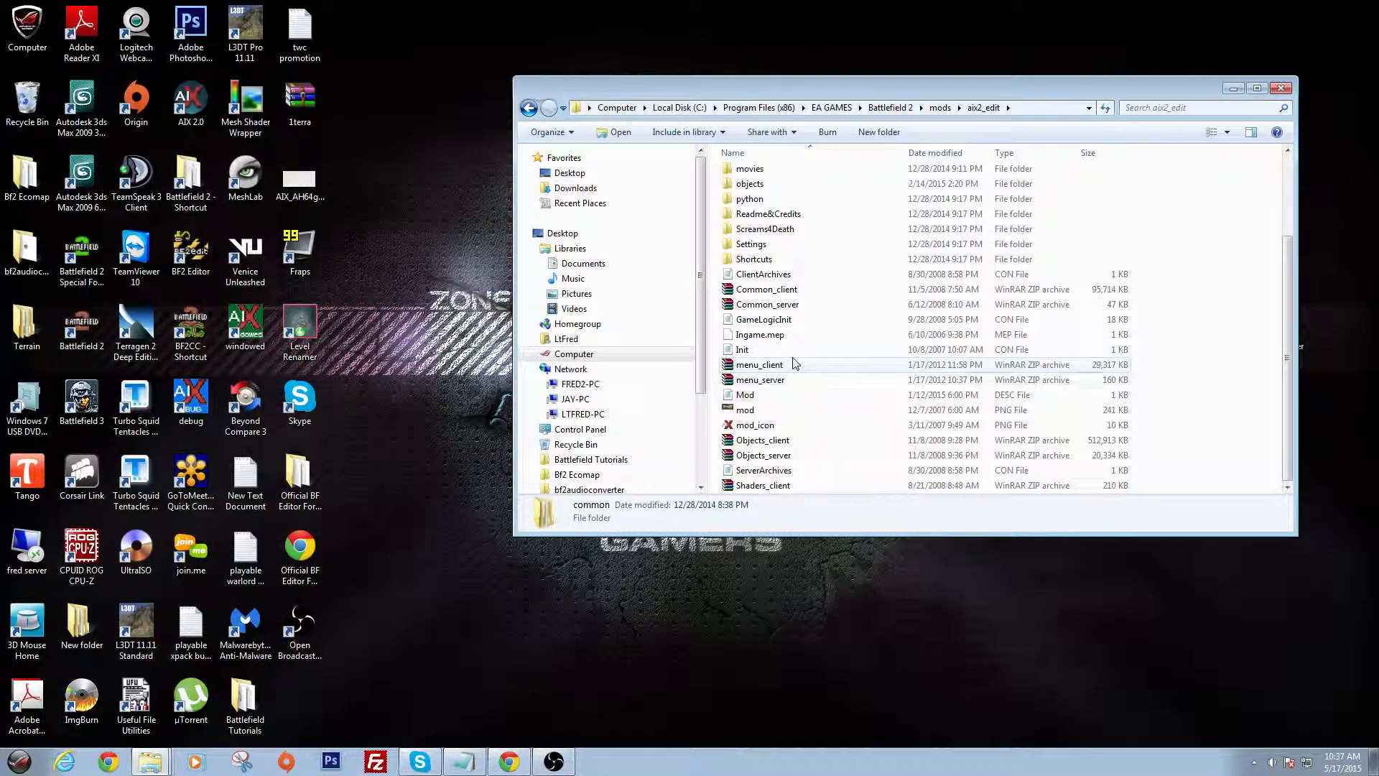
{"action": "left_click", "coordinate": [775, 365]}
{"action": "left_click", "coordinate": [774, 381]}
{"action": "scroll", "coordinate": [775, 381], "scroll_direction": "up", "scroll_amount": 3}
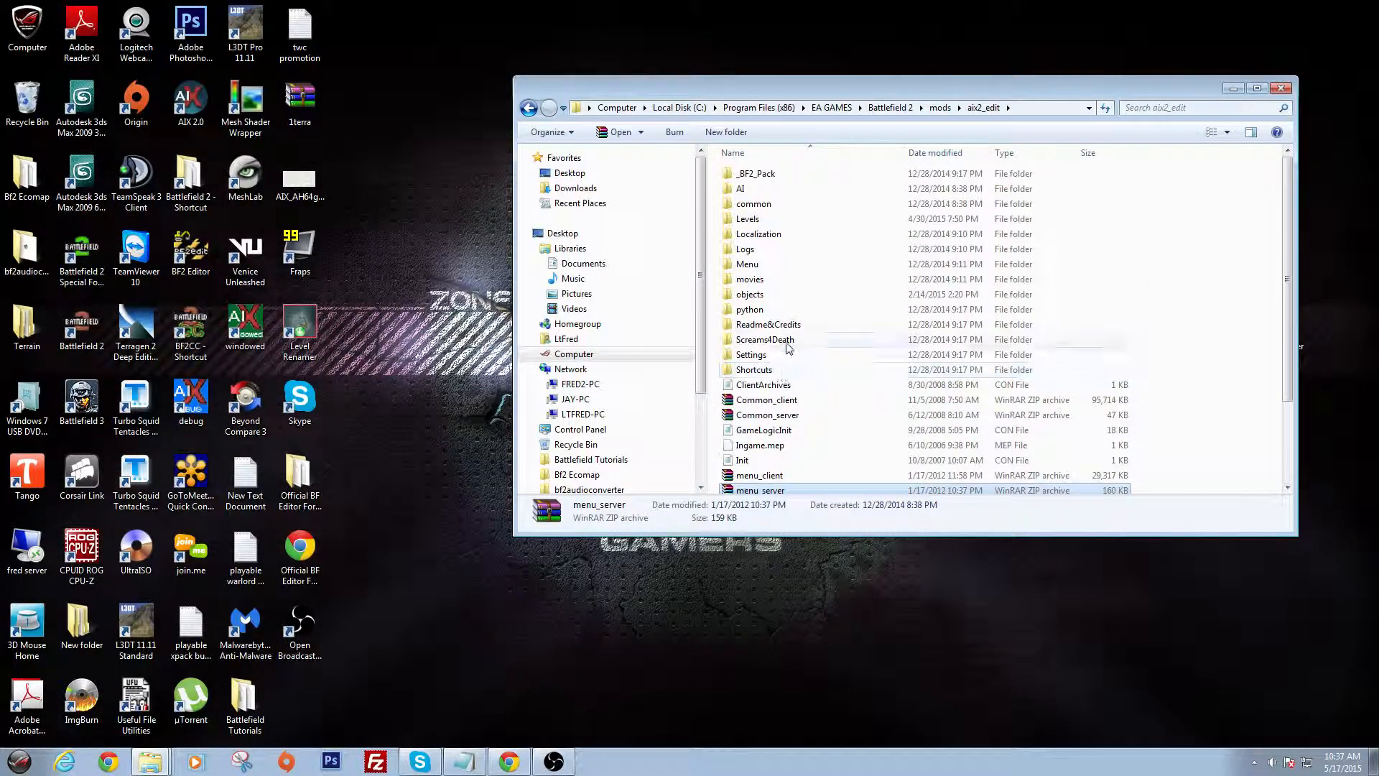
{"action": "left_click", "coordinate": [746, 265]}
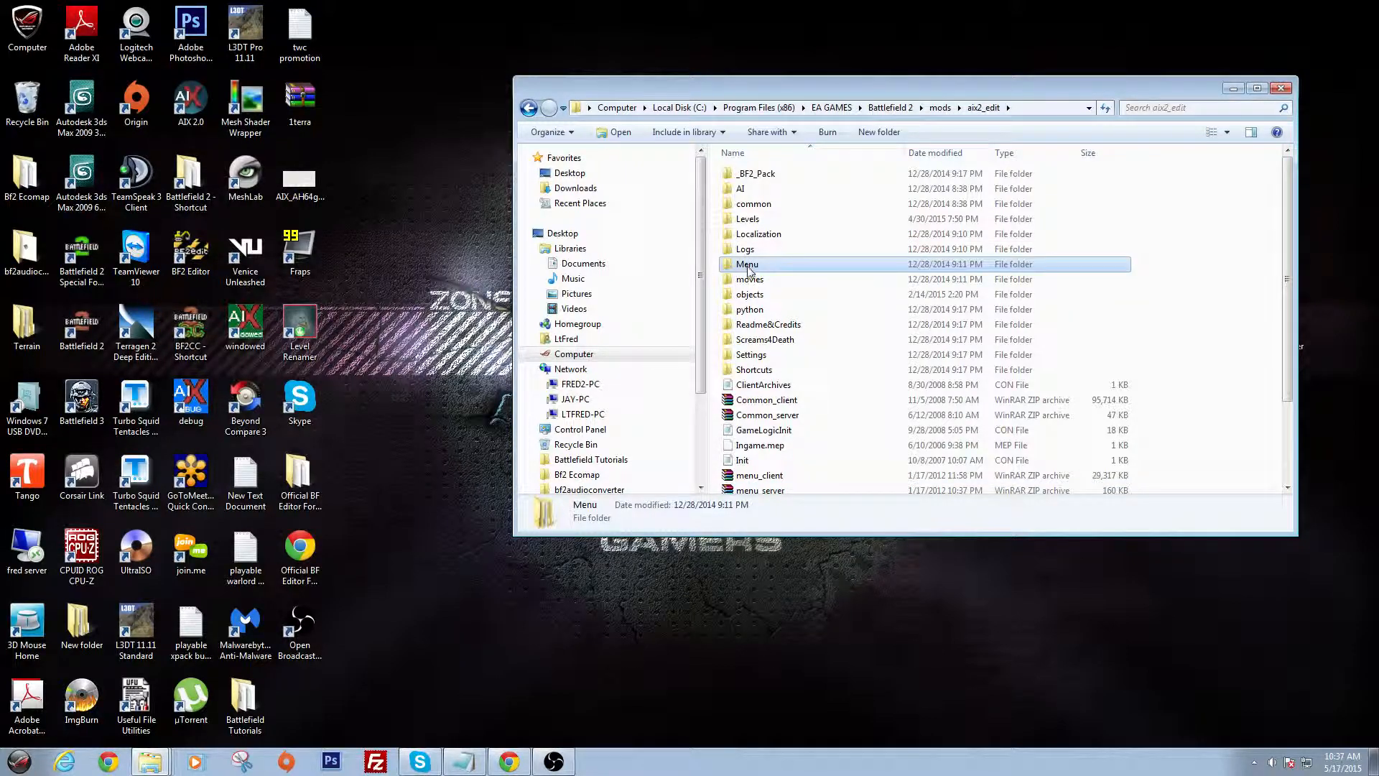
{"action": "scroll", "coordinate": [765, 380], "scroll_direction": "down", "scroll_amount": 3}
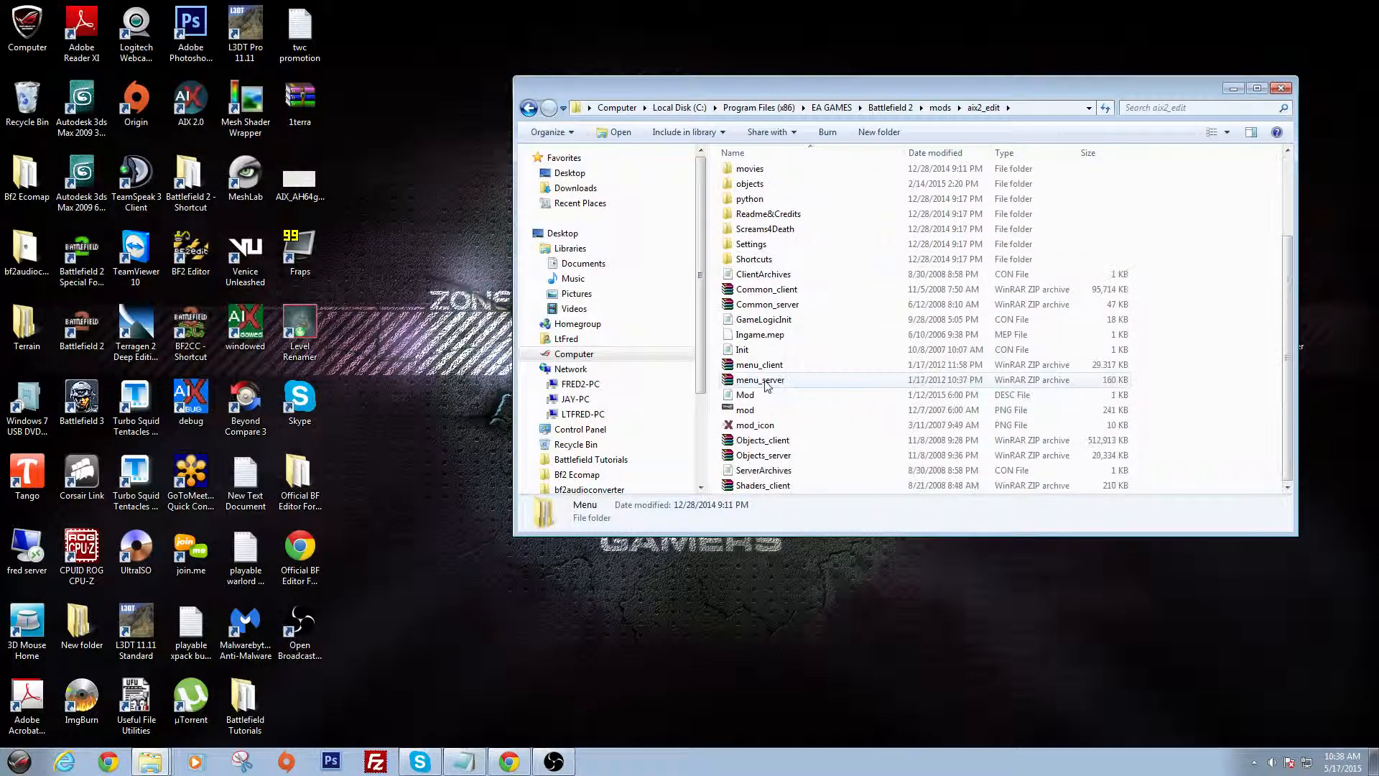
{"action": "left_click", "coordinate": [776, 441]}
{"action": "left_click", "coordinate": [784, 456]}
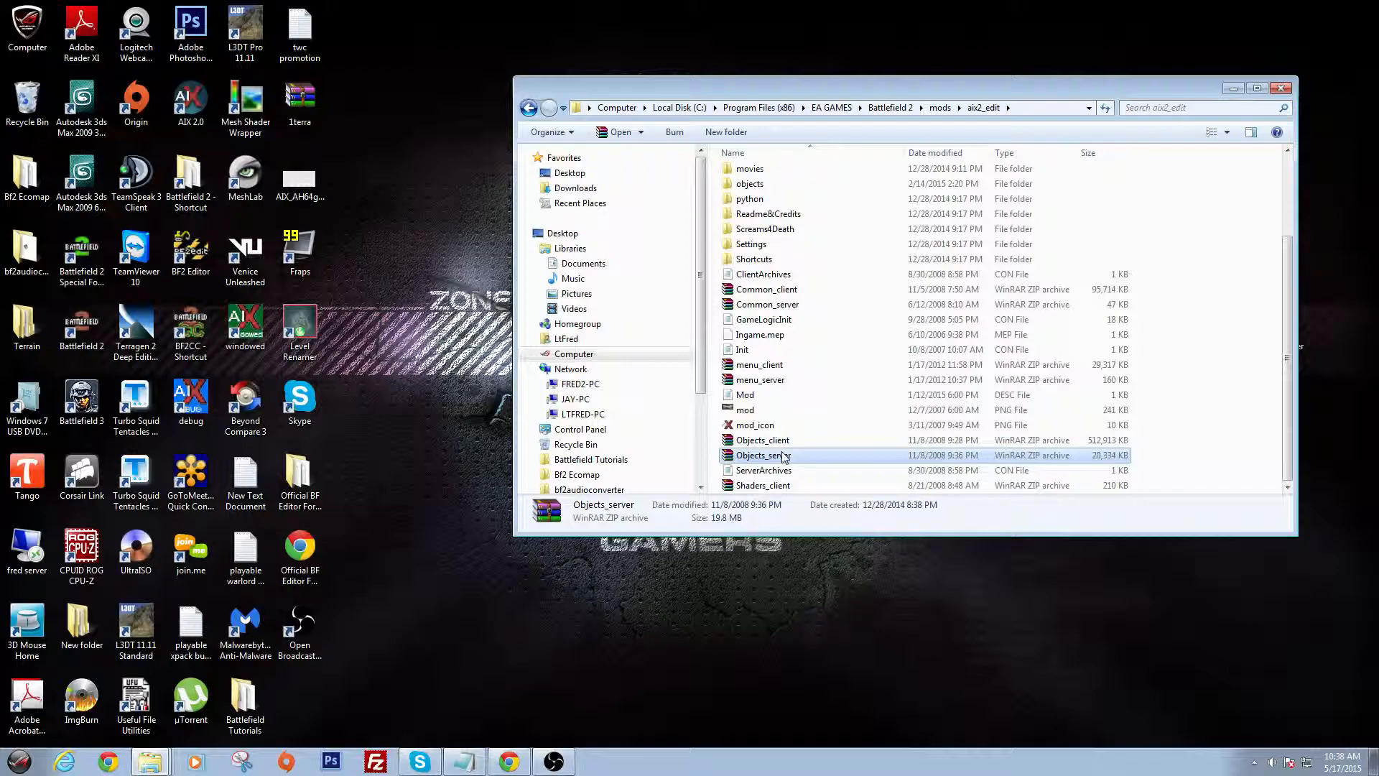
Examine the contents of the extracted objects folder in aix2_edit, then return to aix2_edit.
{"action": "scroll", "coordinate": [785, 457], "scroll_direction": "up", "scroll_amount": 3}
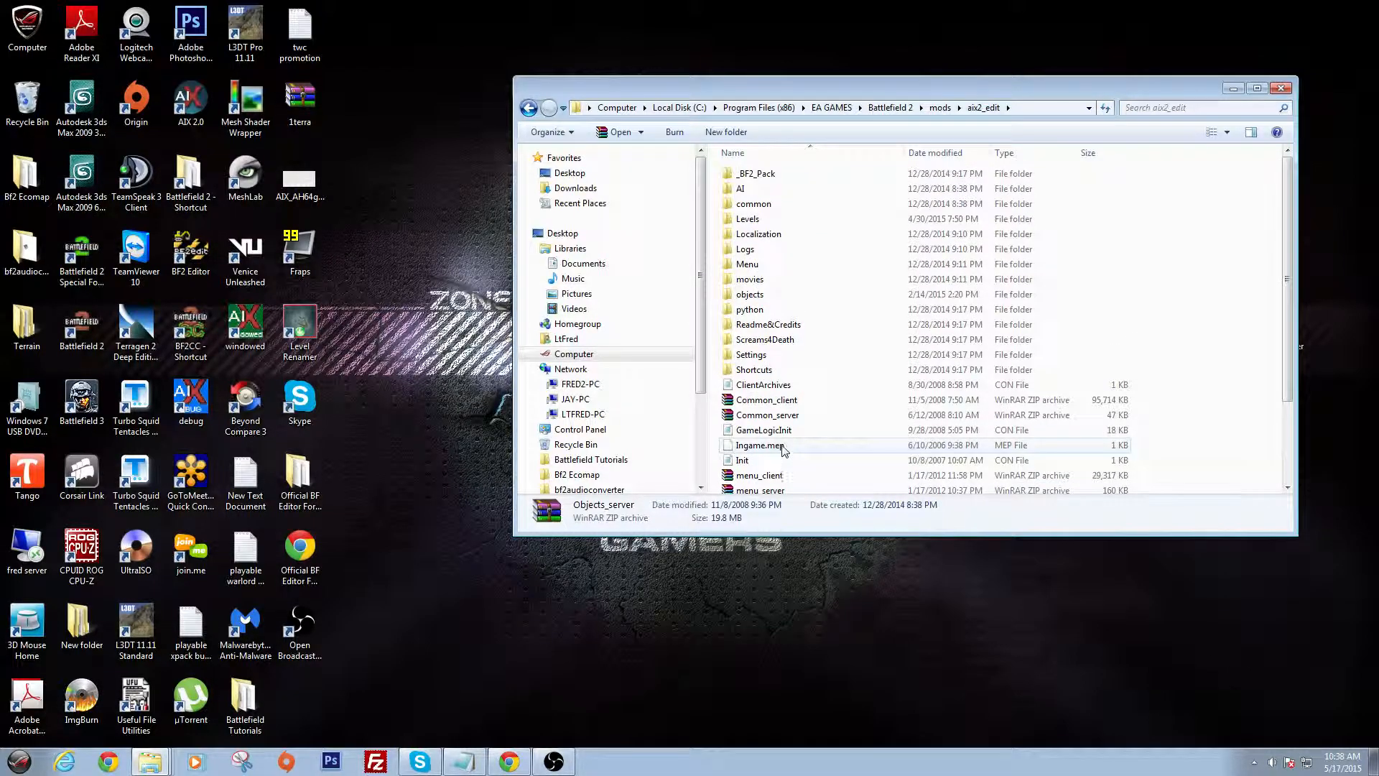
{"action": "left_click", "coordinate": [760, 299]}
{"action": "double_click", "coordinate": [761, 302]}
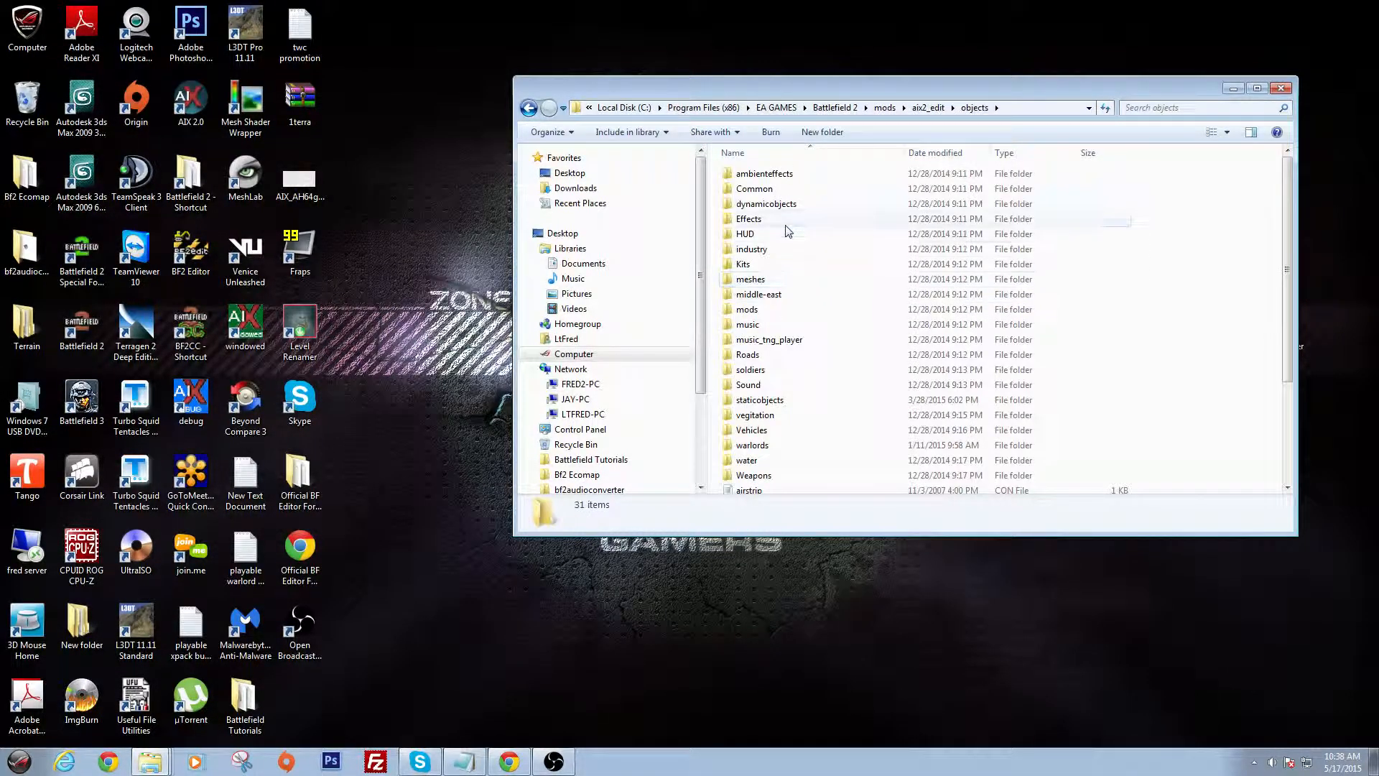
{"action": "scroll", "coordinate": [790, 247], "scroll_direction": "down", "scroll_amount": 3}
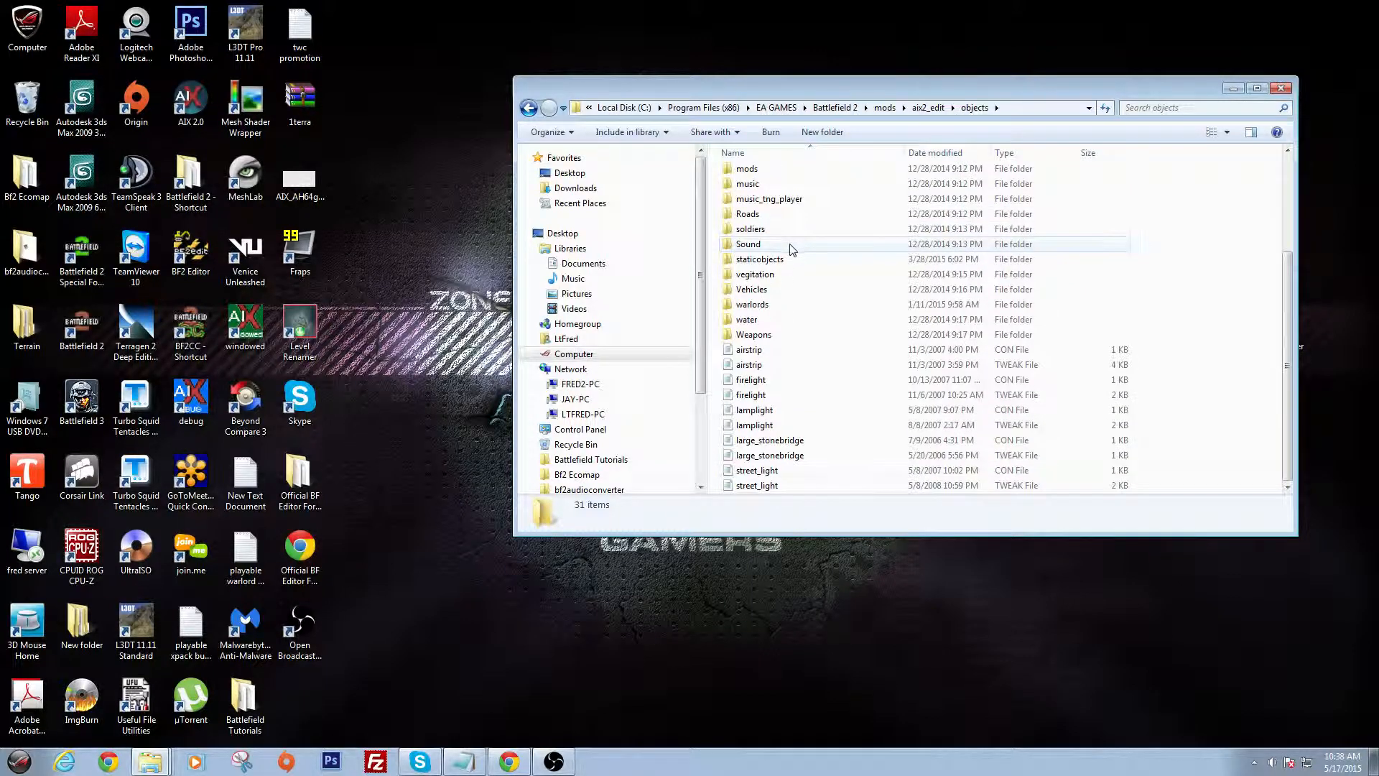
{"action": "scroll", "coordinate": [793, 359], "scroll_direction": "up", "scroll_amount": 3}
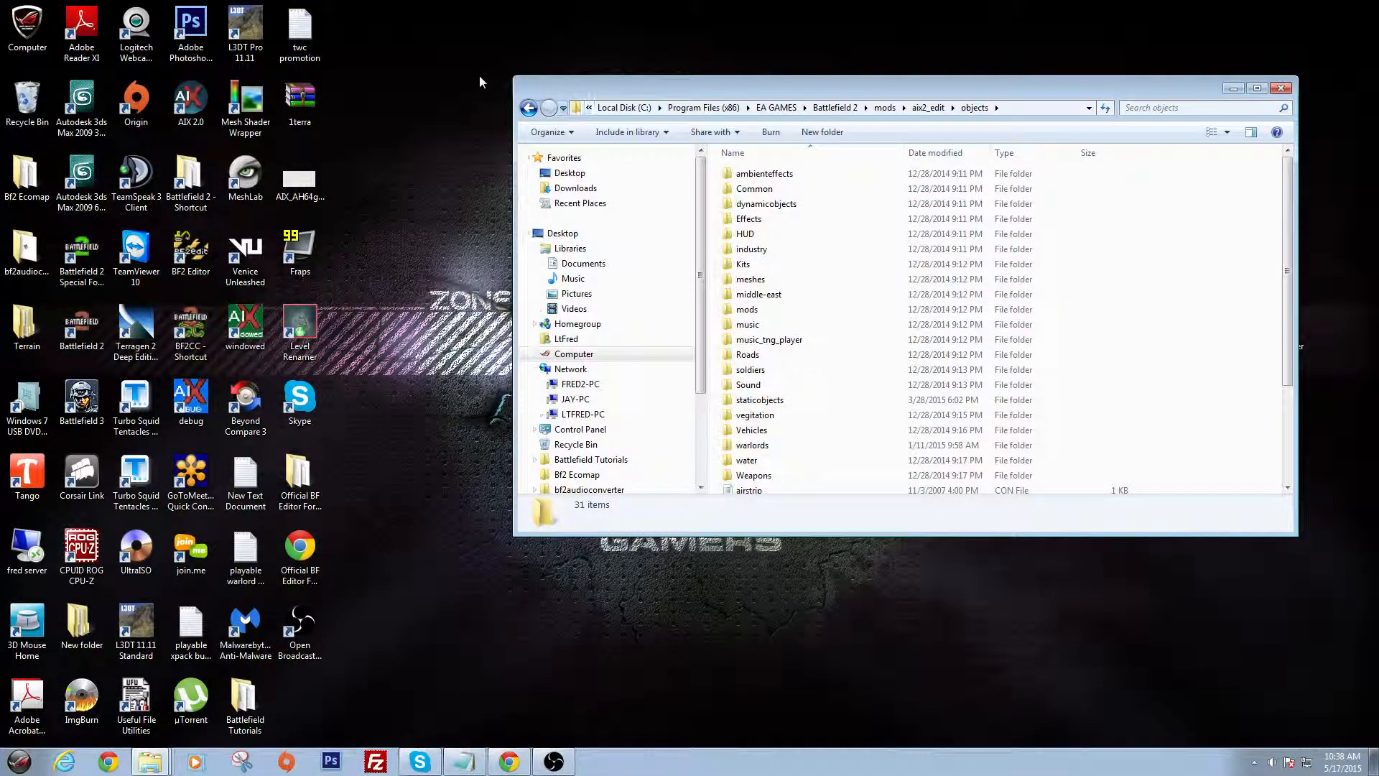
{"action": "left_click", "coordinate": [528, 108]}
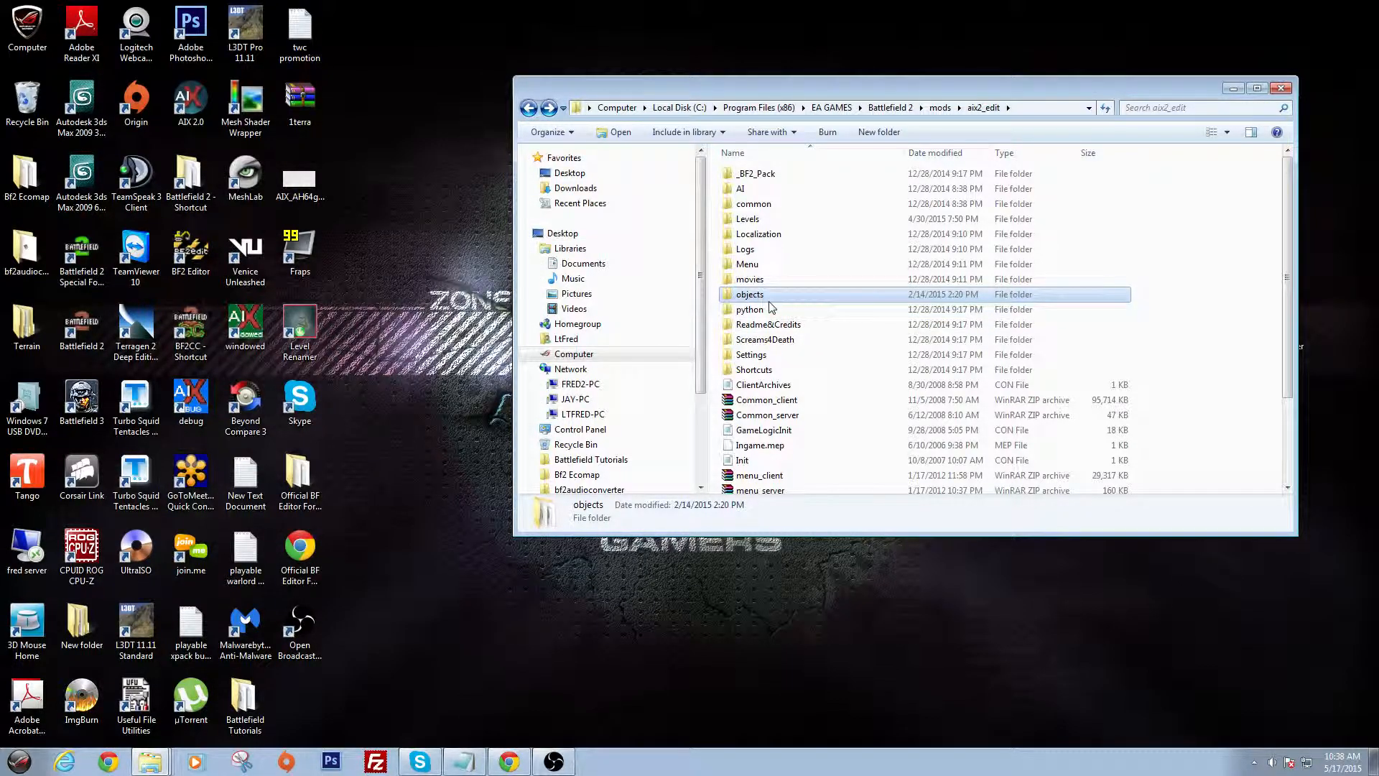
Look into the Menu folder and review the Common and Objects client and server archive pairs in aix2_edit.
{"action": "double_click", "coordinate": [750, 265]}
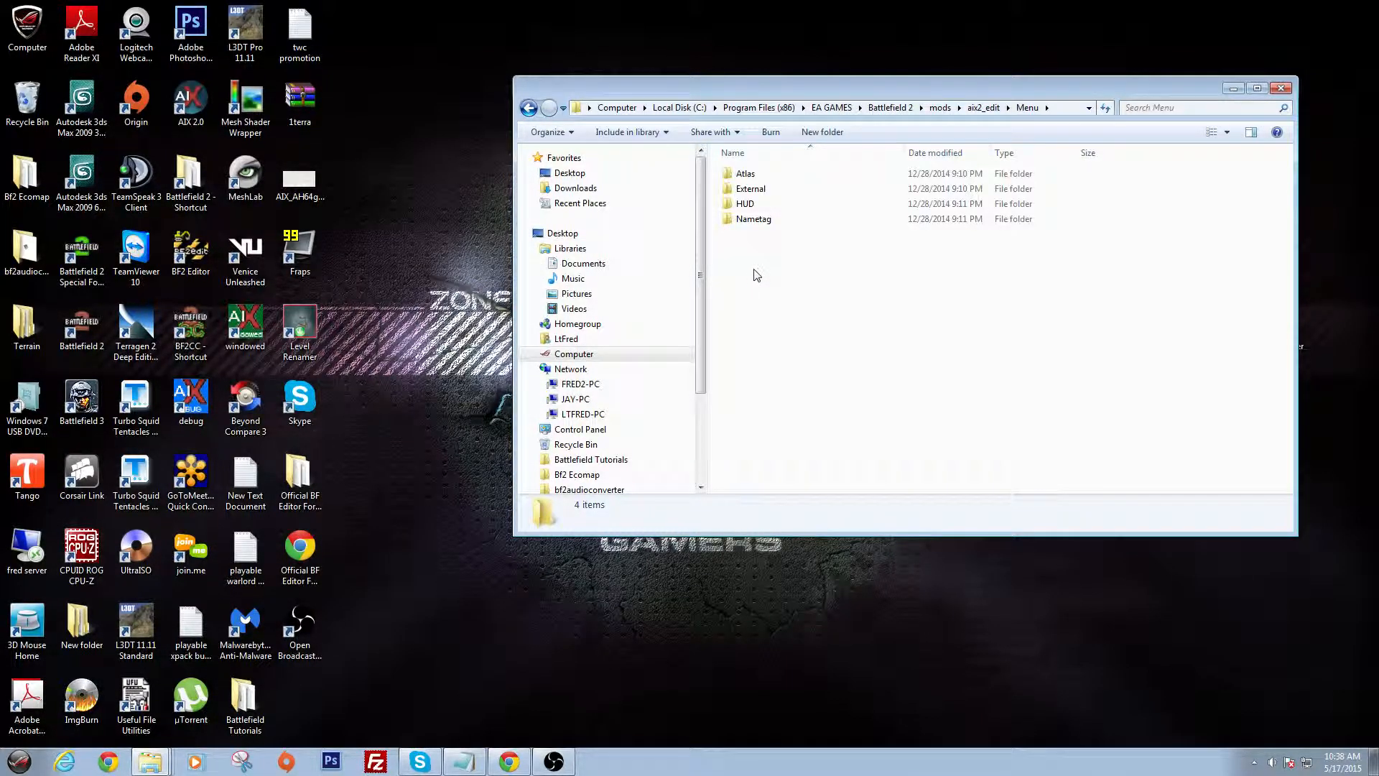
{"action": "left_click", "coordinate": [529, 108]}
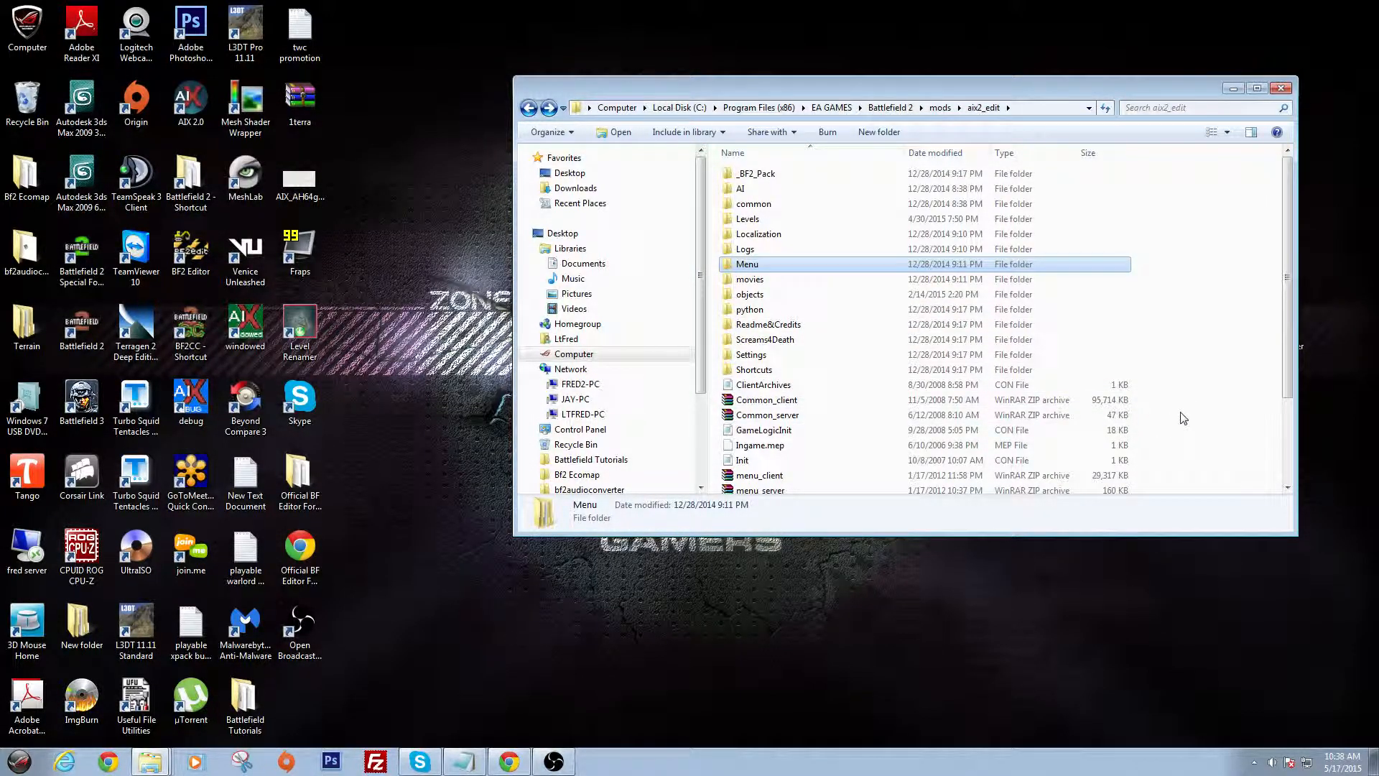
{"action": "left_click_drag", "start_coordinate": [1164, 406], "coordinate": [1113, 430]}
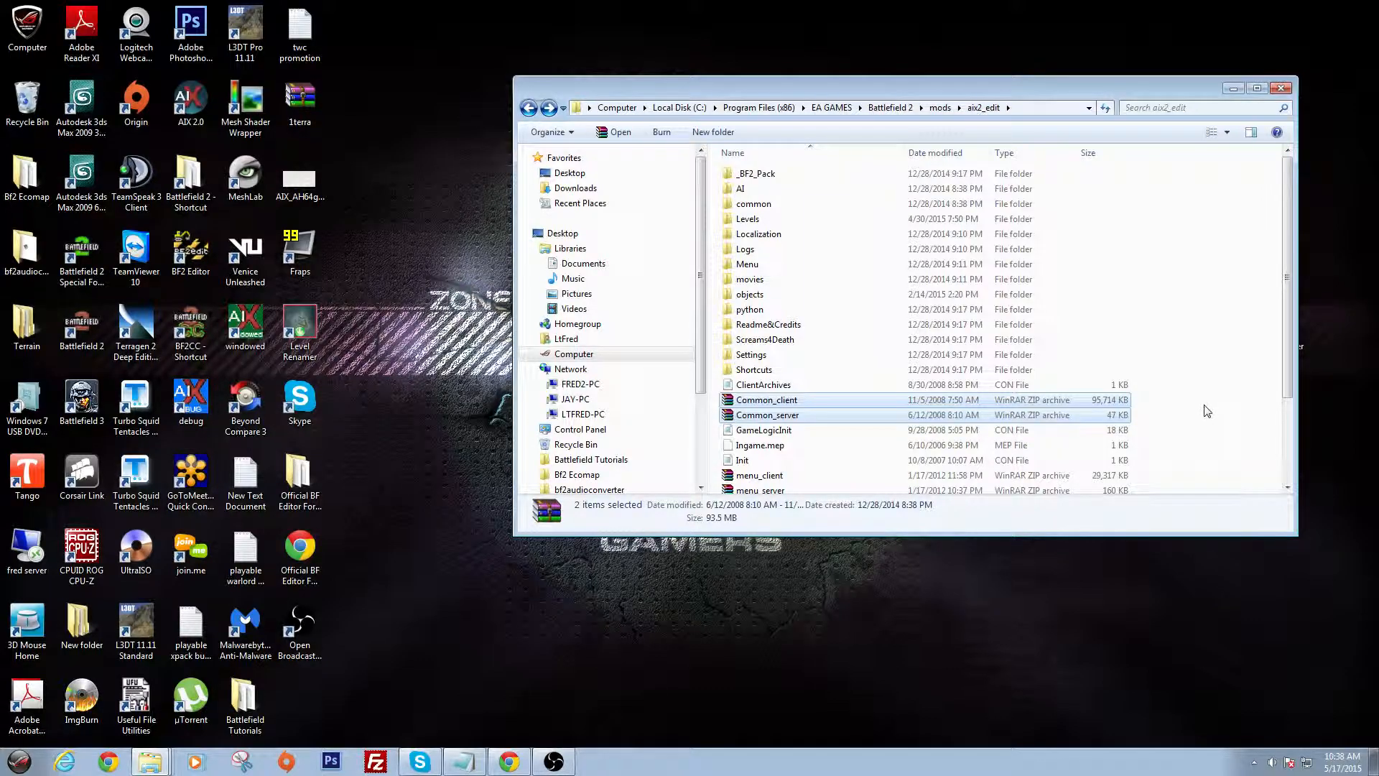
{"action": "scroll", "coordinate": [1200, 418], "scroll_direction": "down", "scroll_amount": 3}
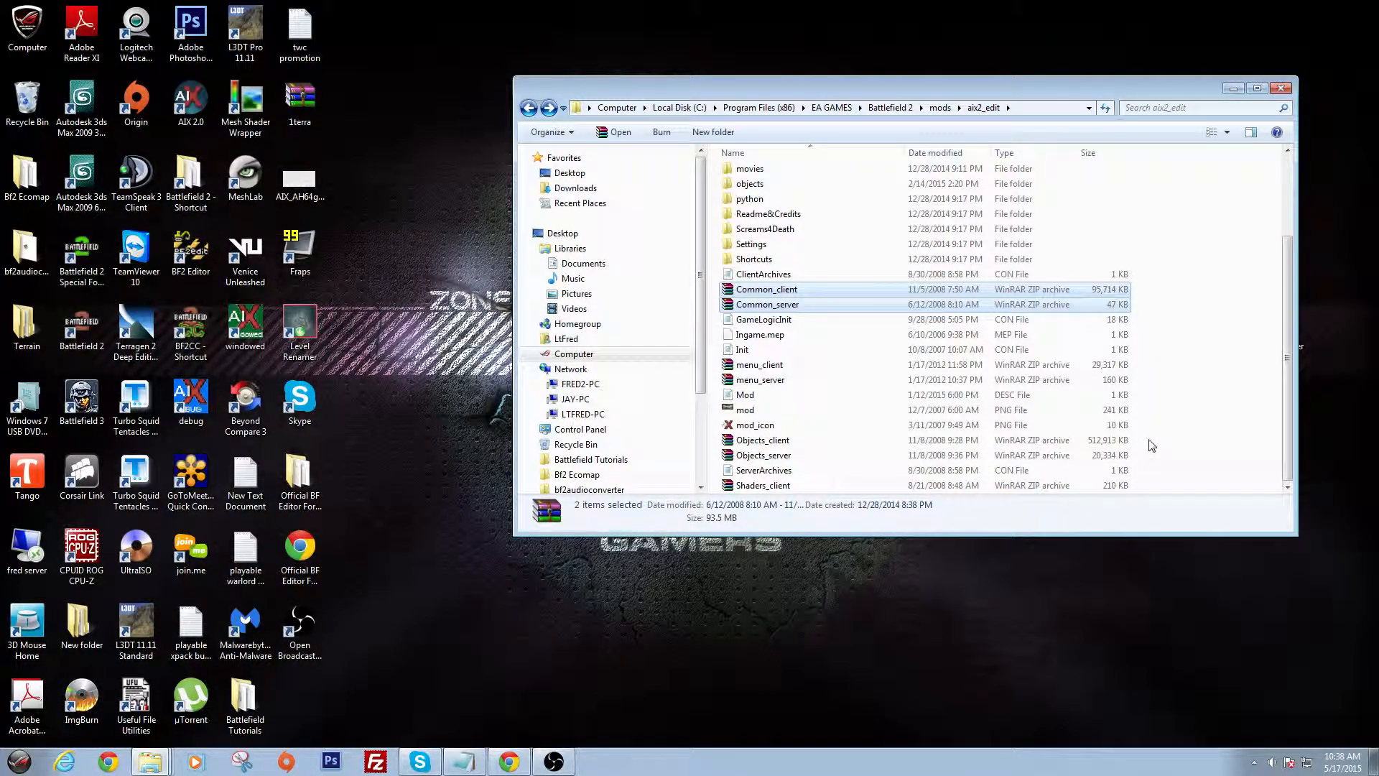
{"action": "mouse_move", "coordinate": [1149, 440]}
{"action": "left_mouse_down"}
{"action": "mouse_move", "coordinate": [1123, 447]}
{"action": "mouse_move", "coordinate": [1131, 458]}
{"action": "left_mouse_up"}
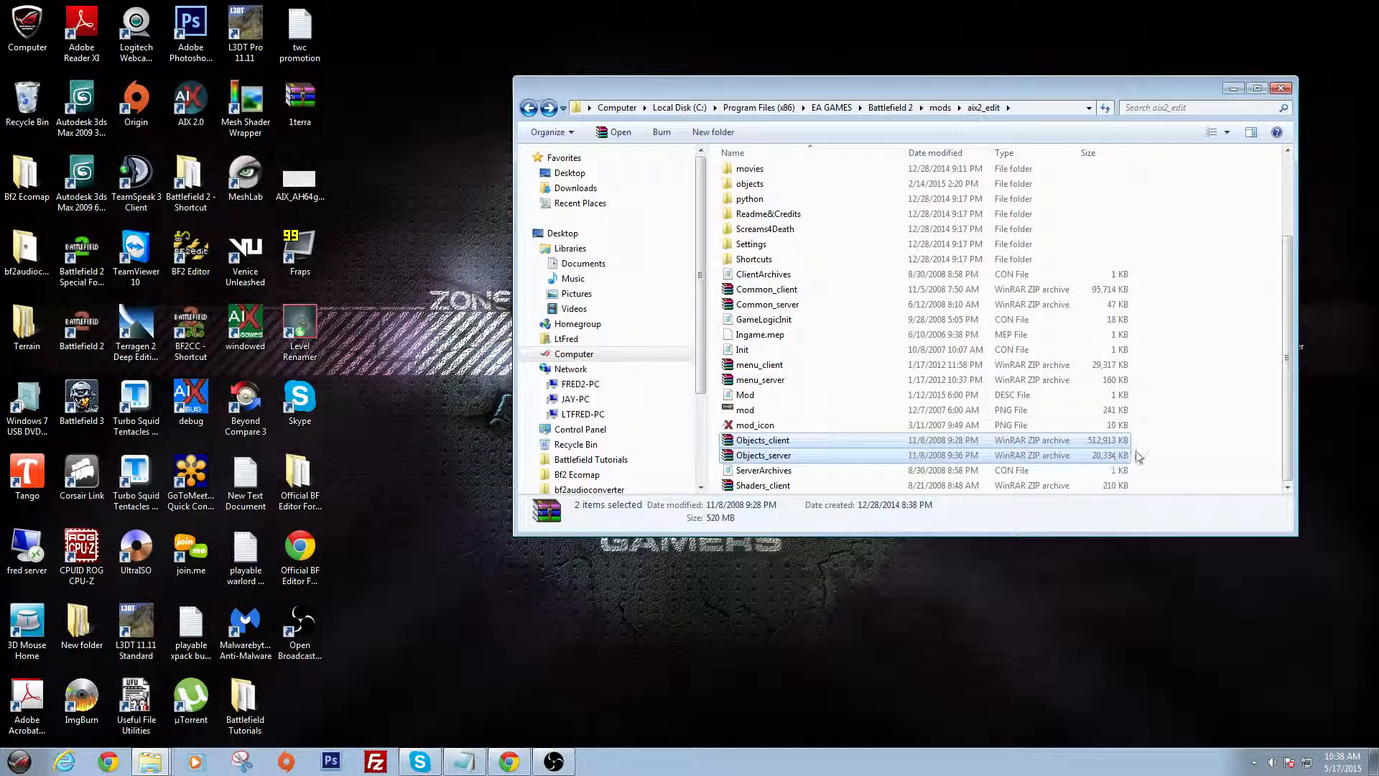
{"action": "scroll", "coordinate": [1188, 436], "scroll_direction": "up", "scroll_amount": 3}
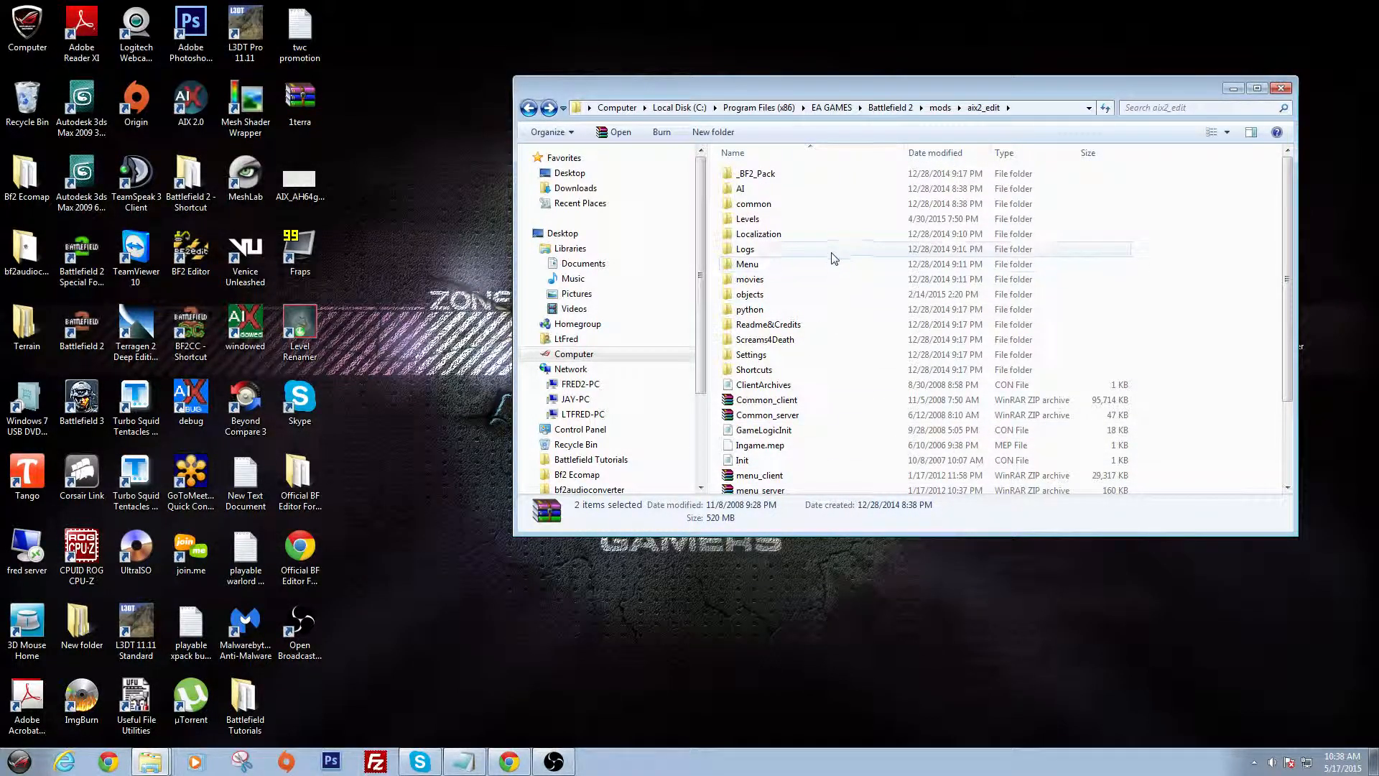
Open the Levels folder and examine the wh_client, wh_server and wh_menu_client archives at the end of the list.
{"action": "double_click", "coordinate": [778, 219]}
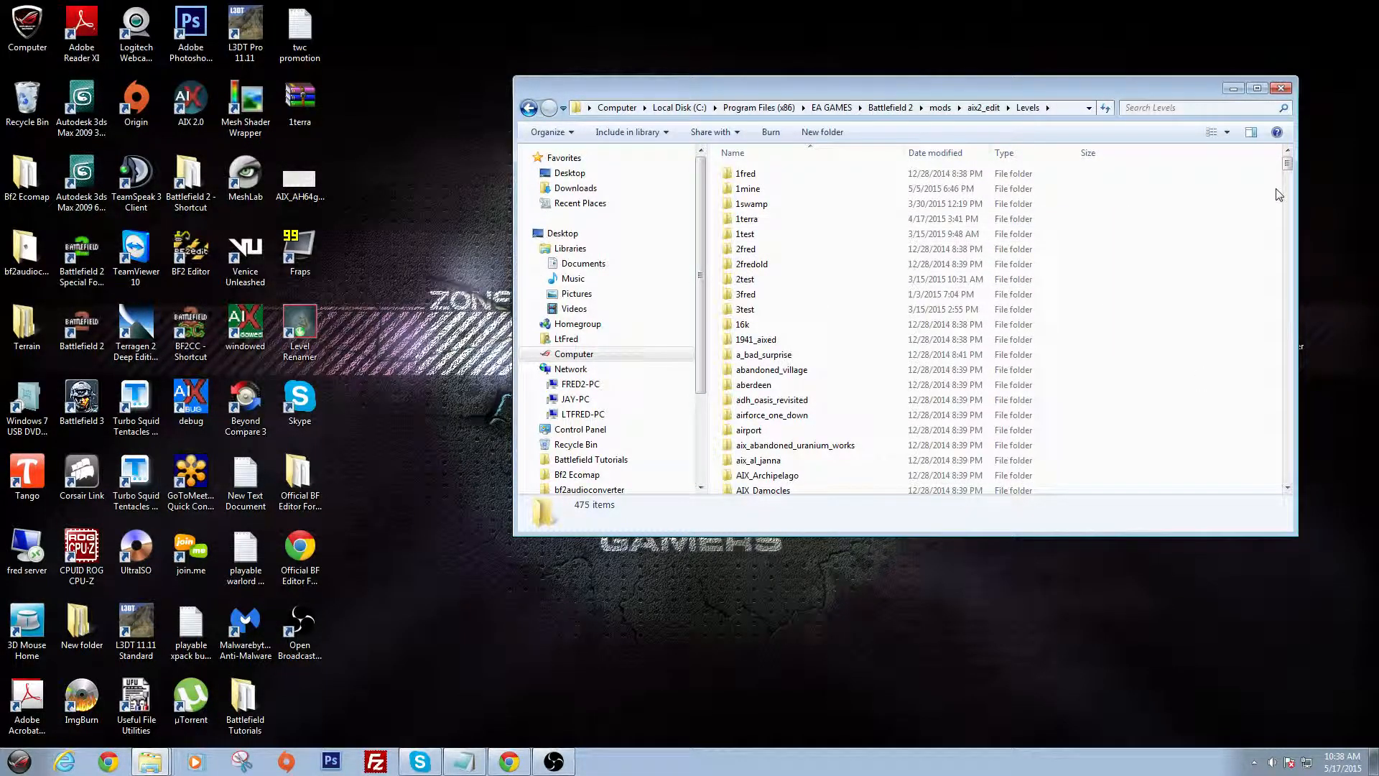
{"action": "left_click_drag", "start_coordinate": [1289, 171], "coordinate": [1271, 511]}
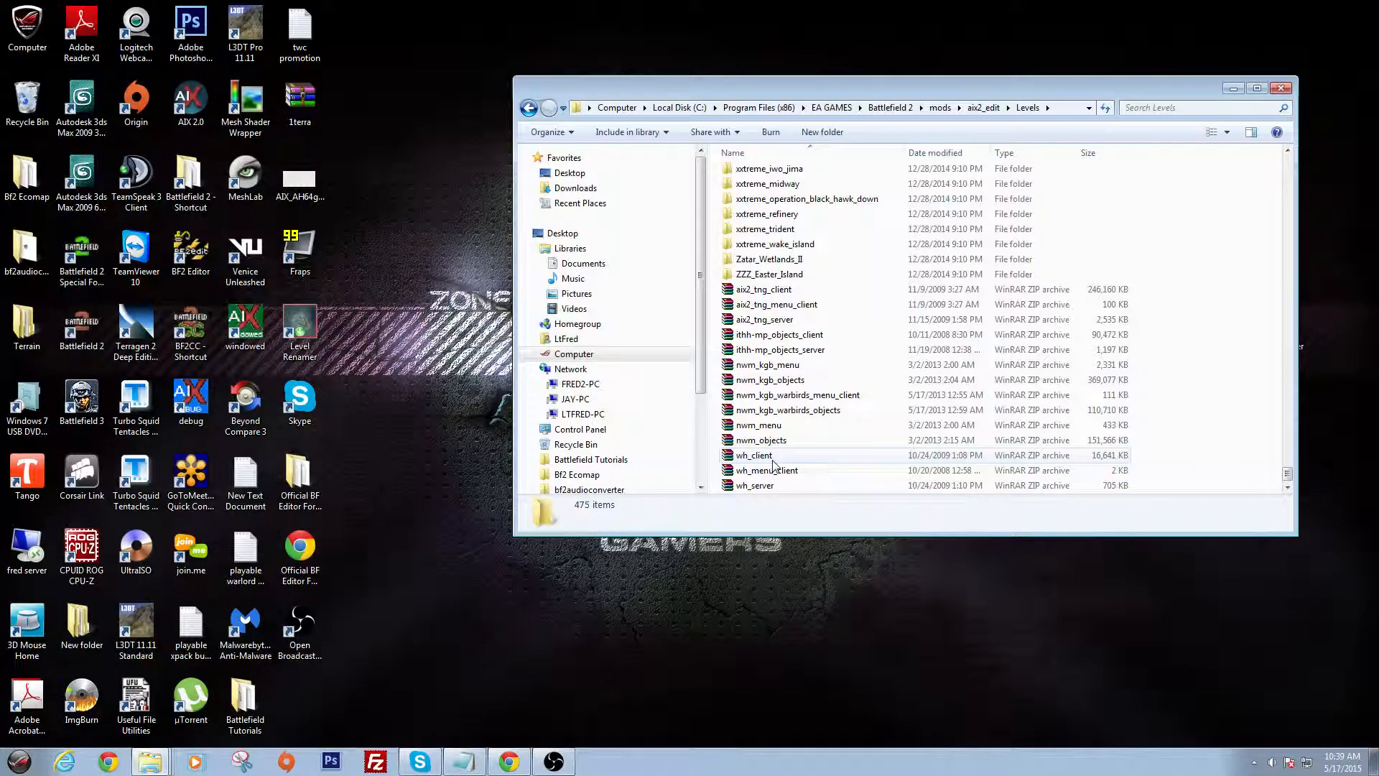
{"action": "left_click", "coordinate": [767, 485]}
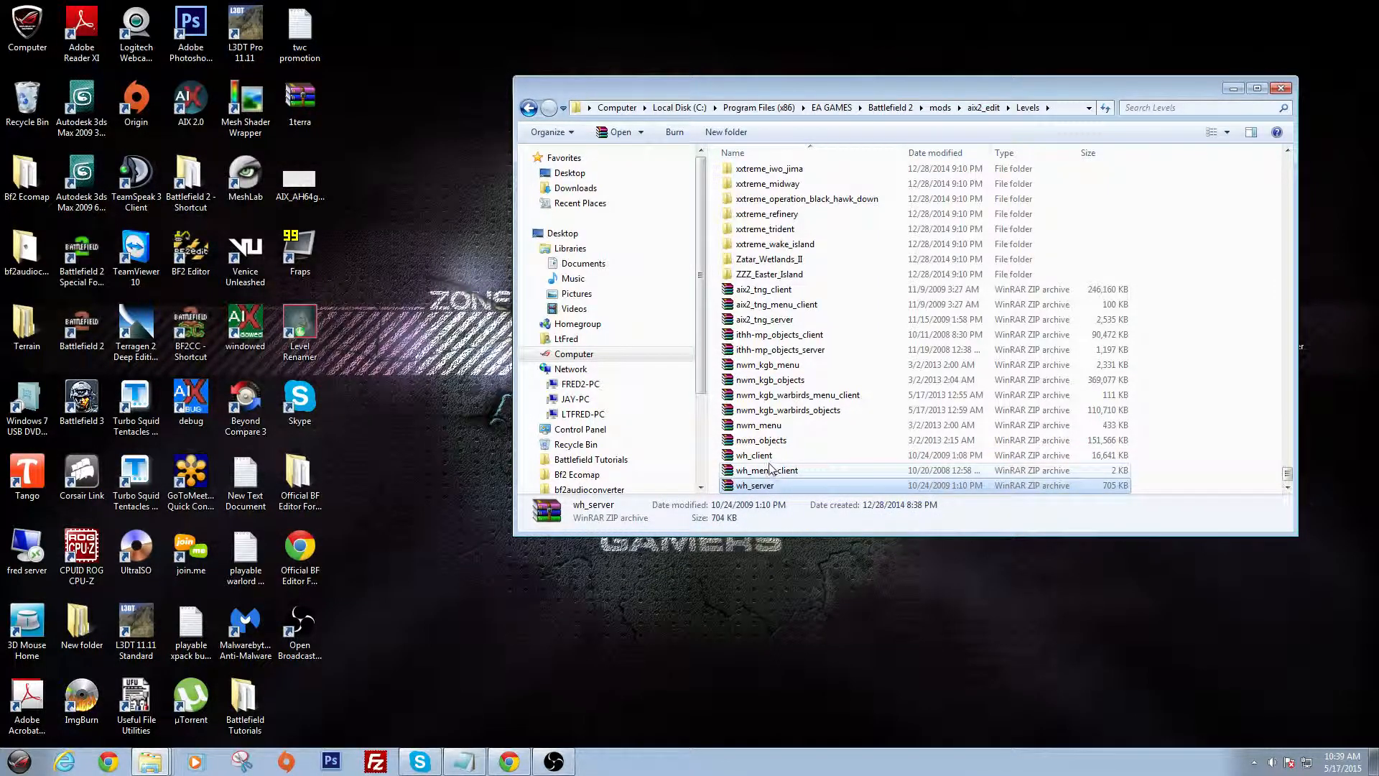
{"action": "left_click", "coordinate": [768, 457]}
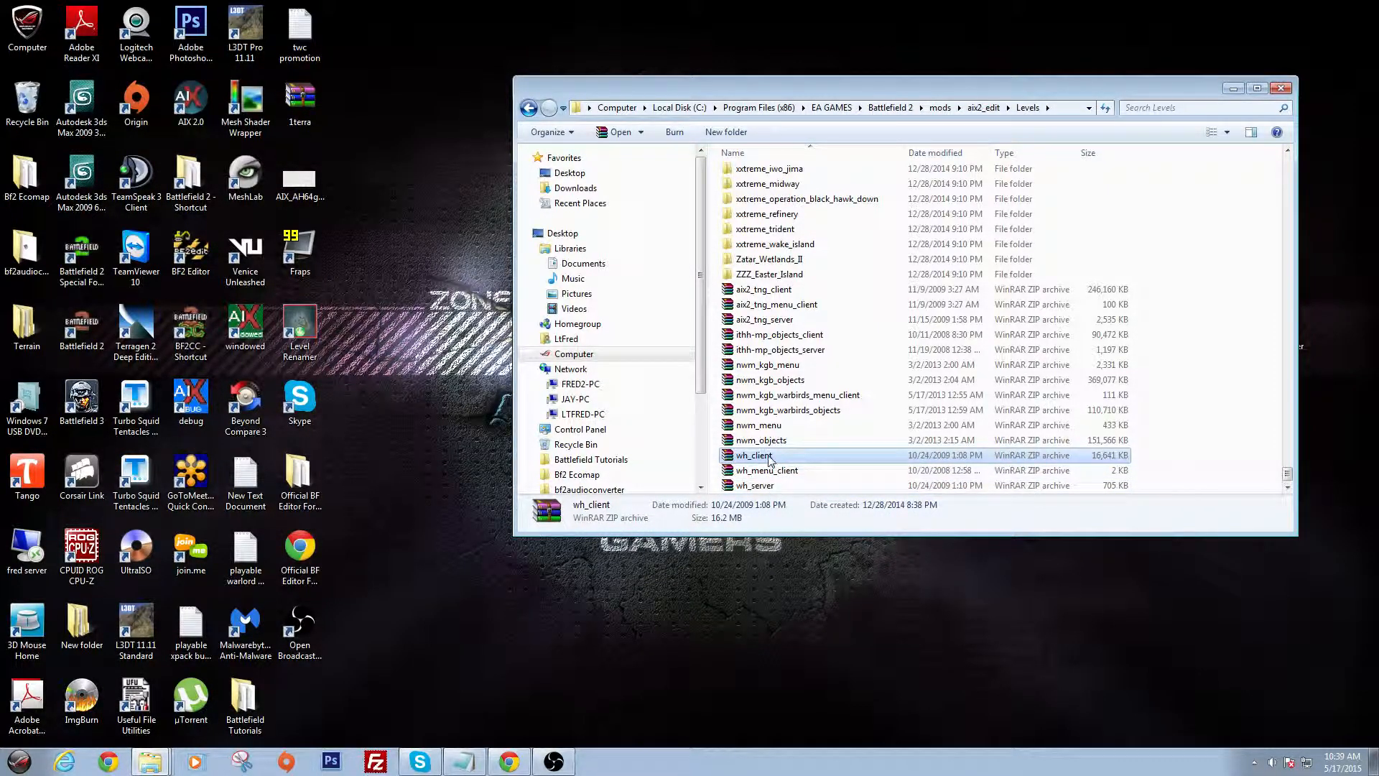
{"action": "left_click", "coordinate": [766, 456]}
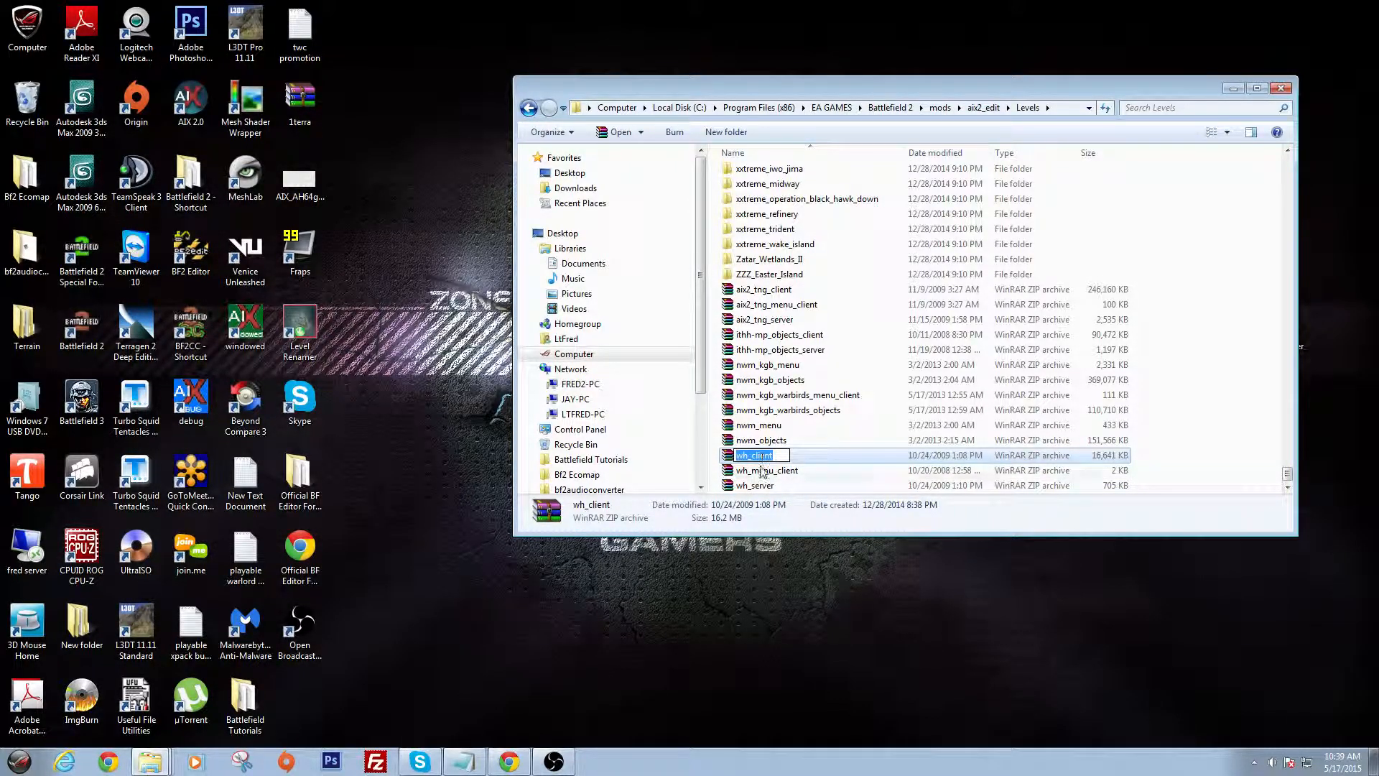
{"action": "left_click", "coordinate": [764, 485]}
{"action": "left_click", "coordinate": [768, 460]}
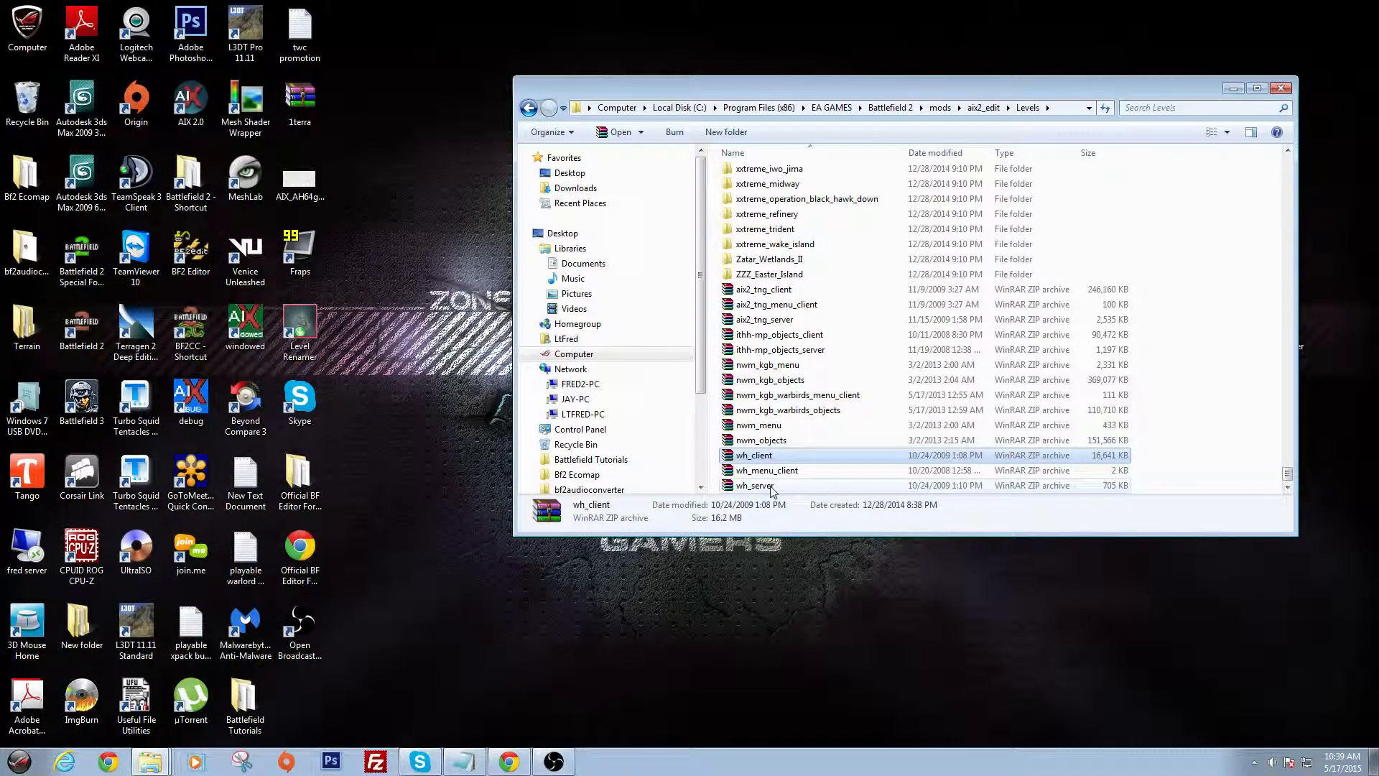
{"action": "left_click", "coordinate": [772, 488]}
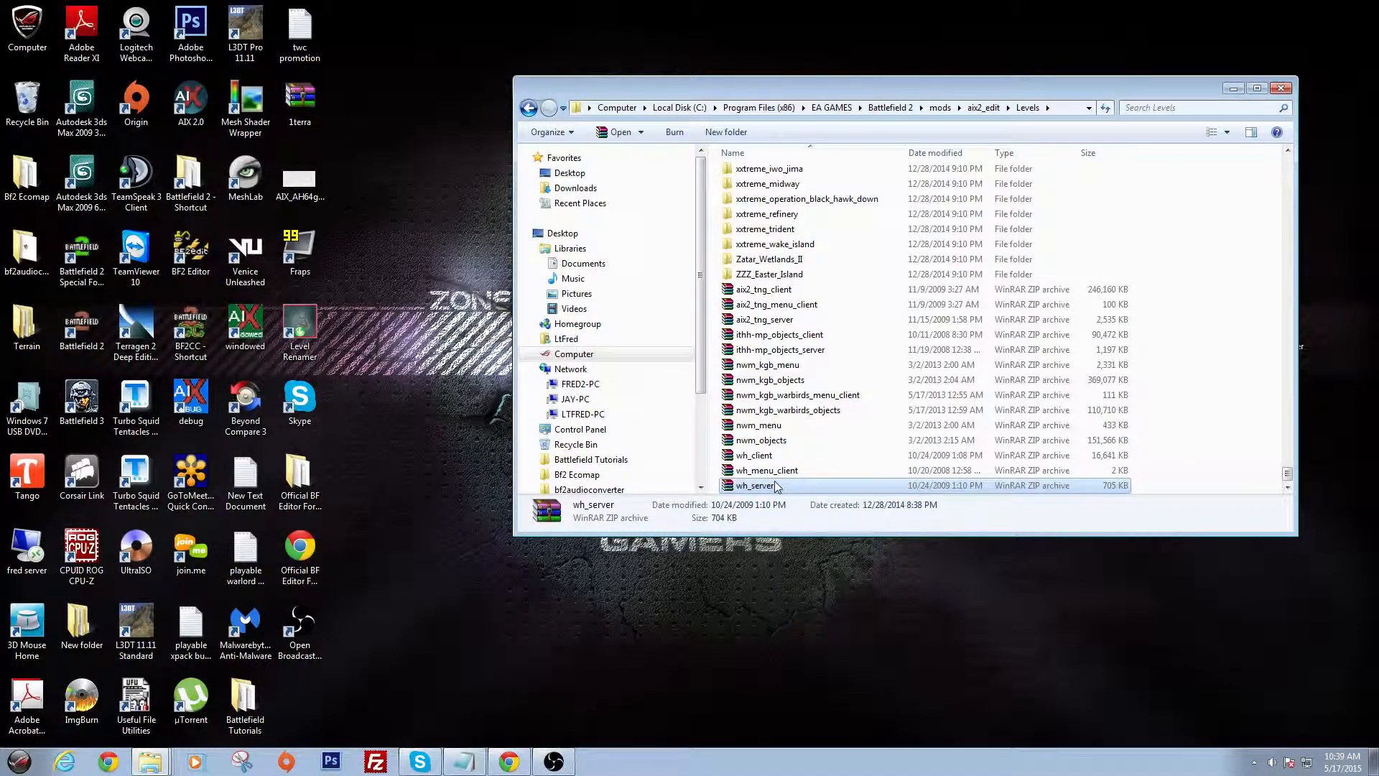
{"action": "left_click", "coordinate": [772, 474]}
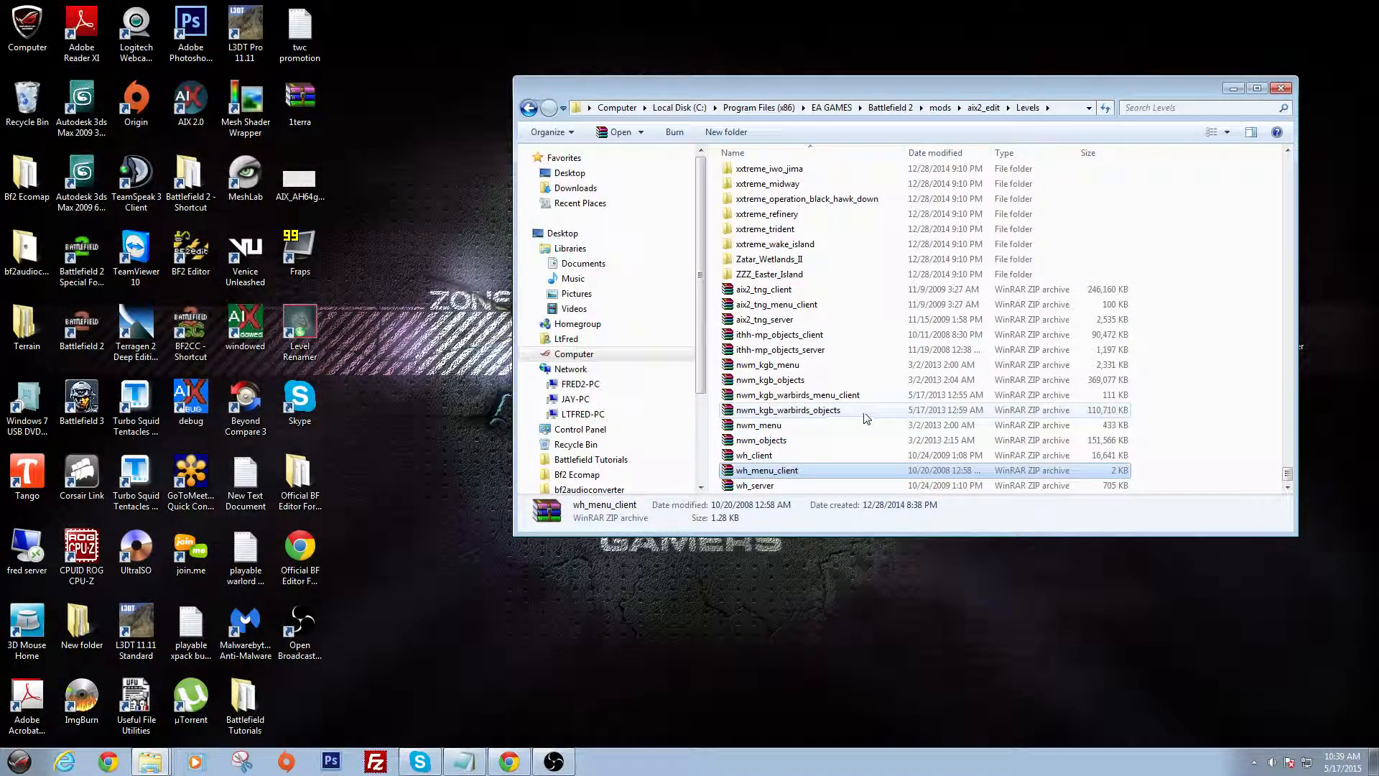
Examine the nwm_kgb_objects, nwm_kgb_warbirds_objects, nwm_kgb_warbirds_menu_client and nwm_kgb_menu archives in the Levels folder.
{"action": "left_click", "coordinate": [781, 380]}
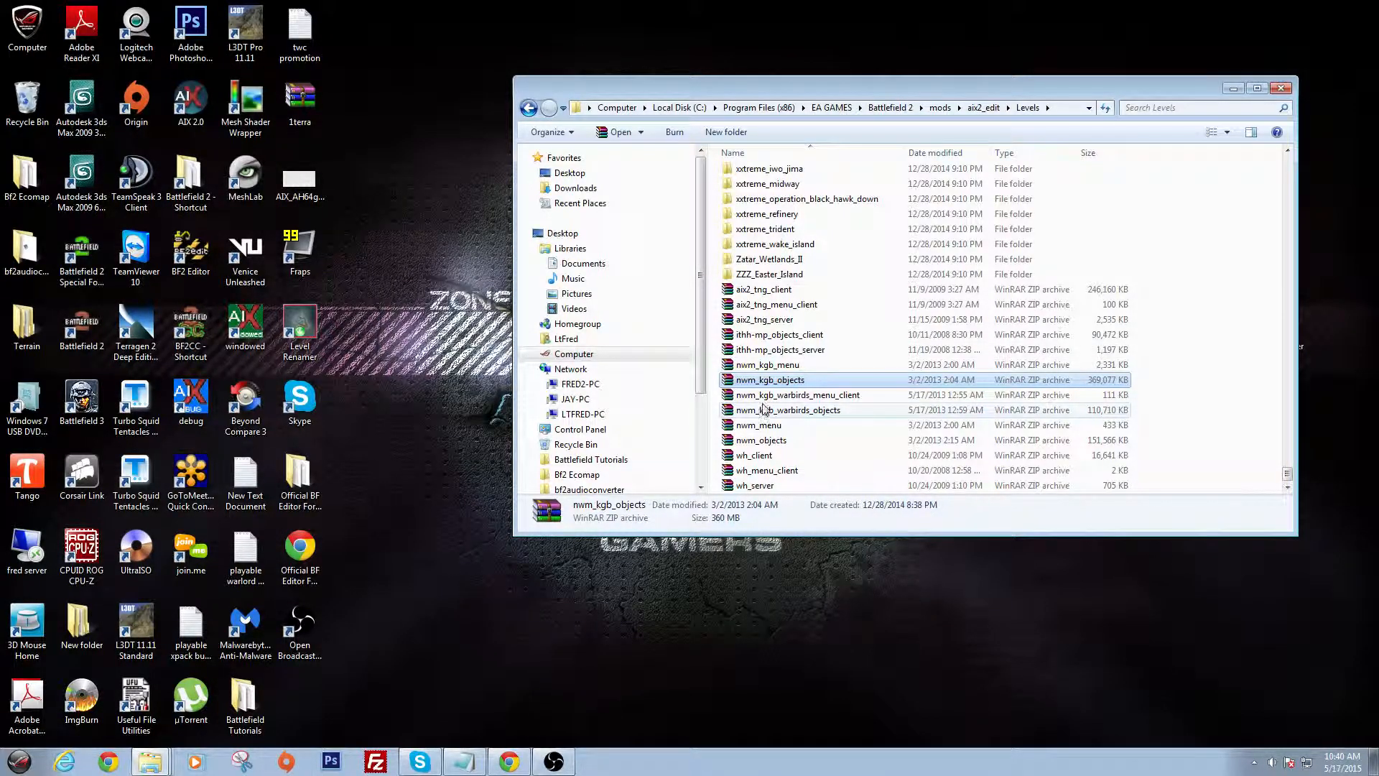
{"action": "left_click", "coordinate": [802, 410]}
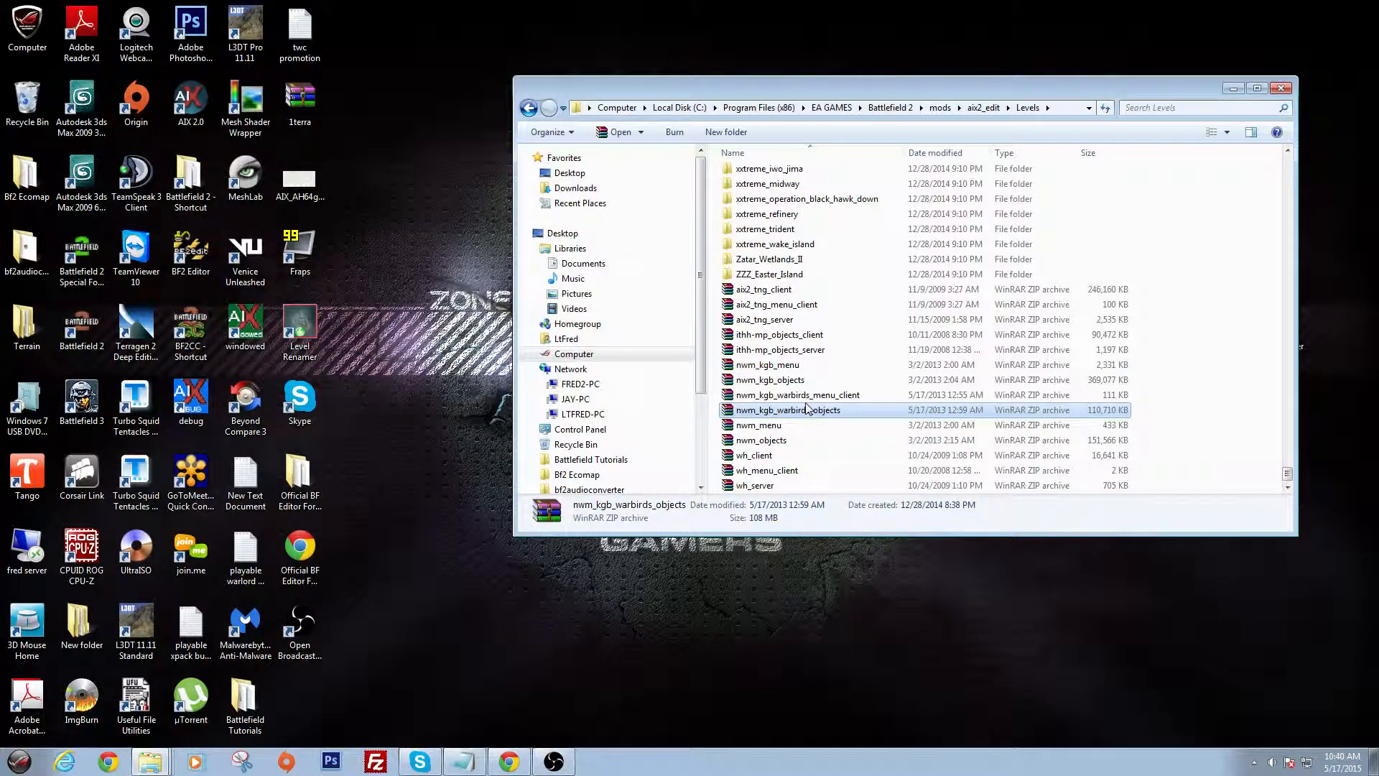
{"action": "left_click", "coordinate": [806, 397]}
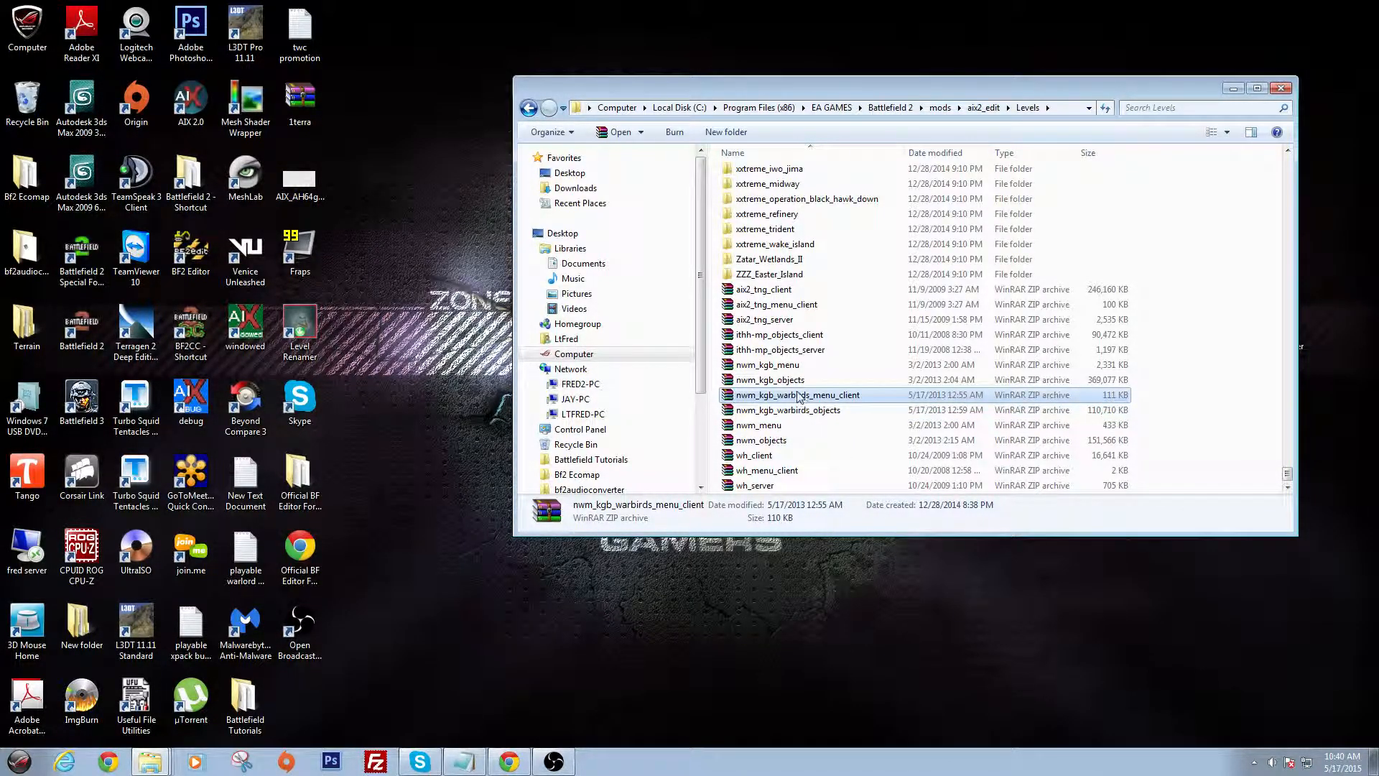
{"action": "left_click", "coordinate": [785, 367]}
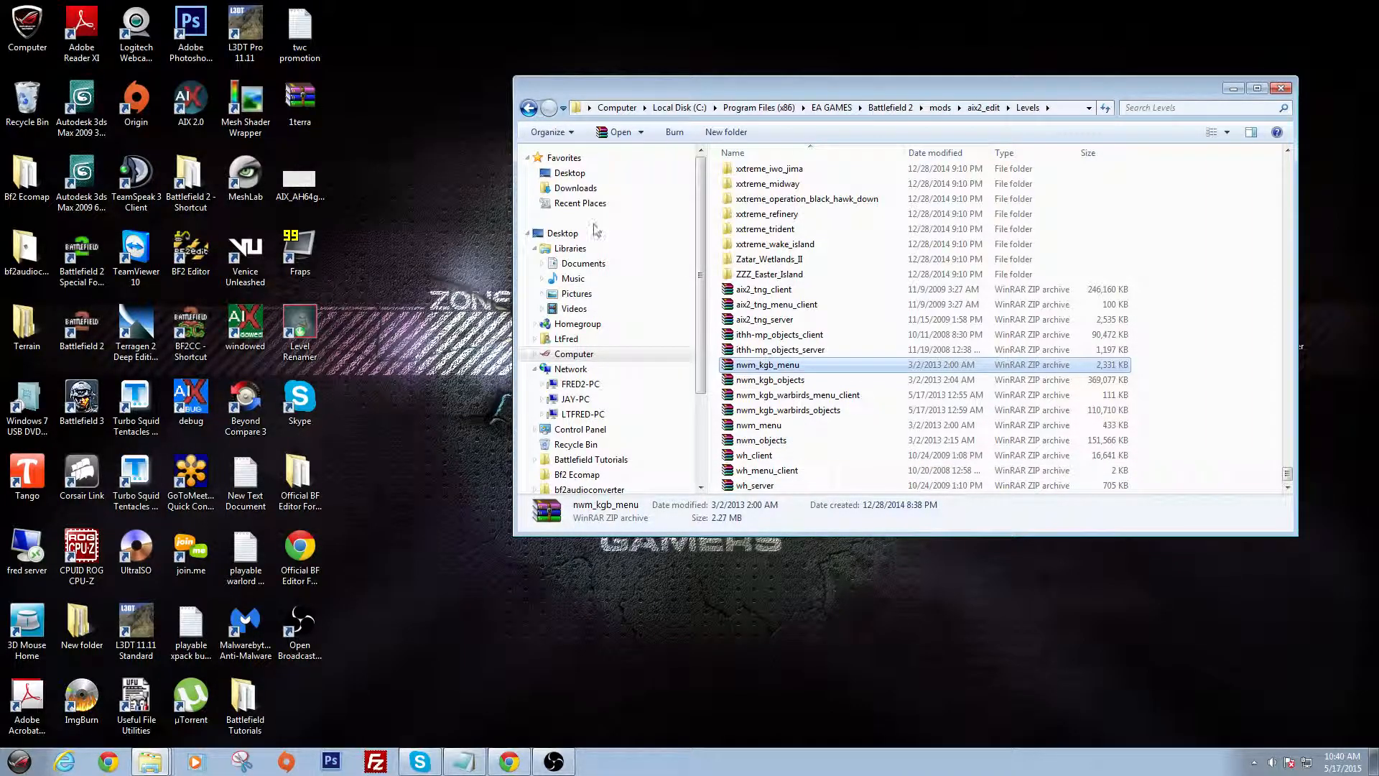
Open the nwm_alpine_conflict level folder and locate its tree and common archives.
{"action": "scroll", "coordinate": [819, 462], "scroll_direction": "up", "scroll_amount": 5}
{"action": "scroll", "coordinate": [819, 462], "scroll_direction": "up", "scroll_amount": 15}
{"action": "scroll", "coordinate": [814, 446], "scroll_direction": "up", "scroll_amount": 12}
{"action": "scroll", "coordinate": [806, 388], "scroll_direction": "up", "scroll_amount": 12}
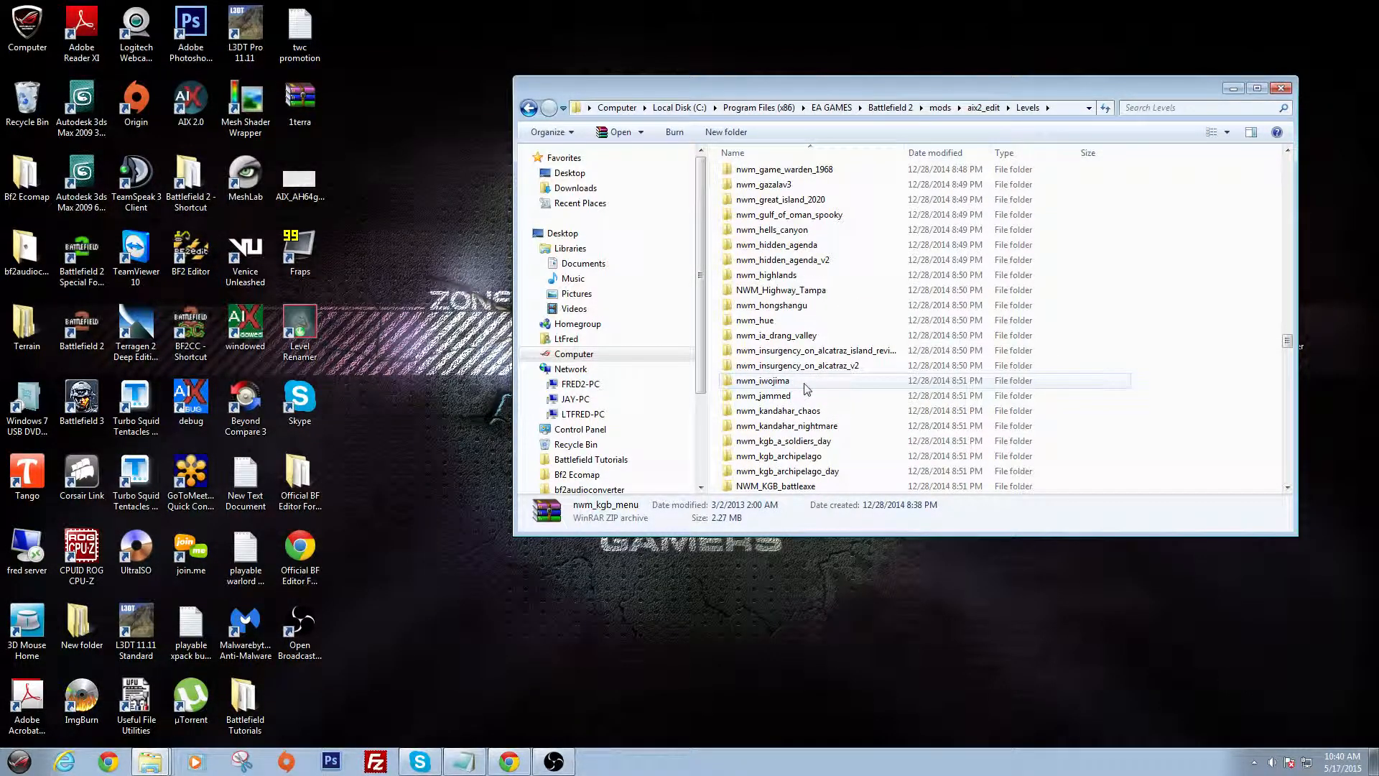
{"action": "scroll", "coordinate": [793, 262], "scroll_direction": "up", "scroll_amount": 12}
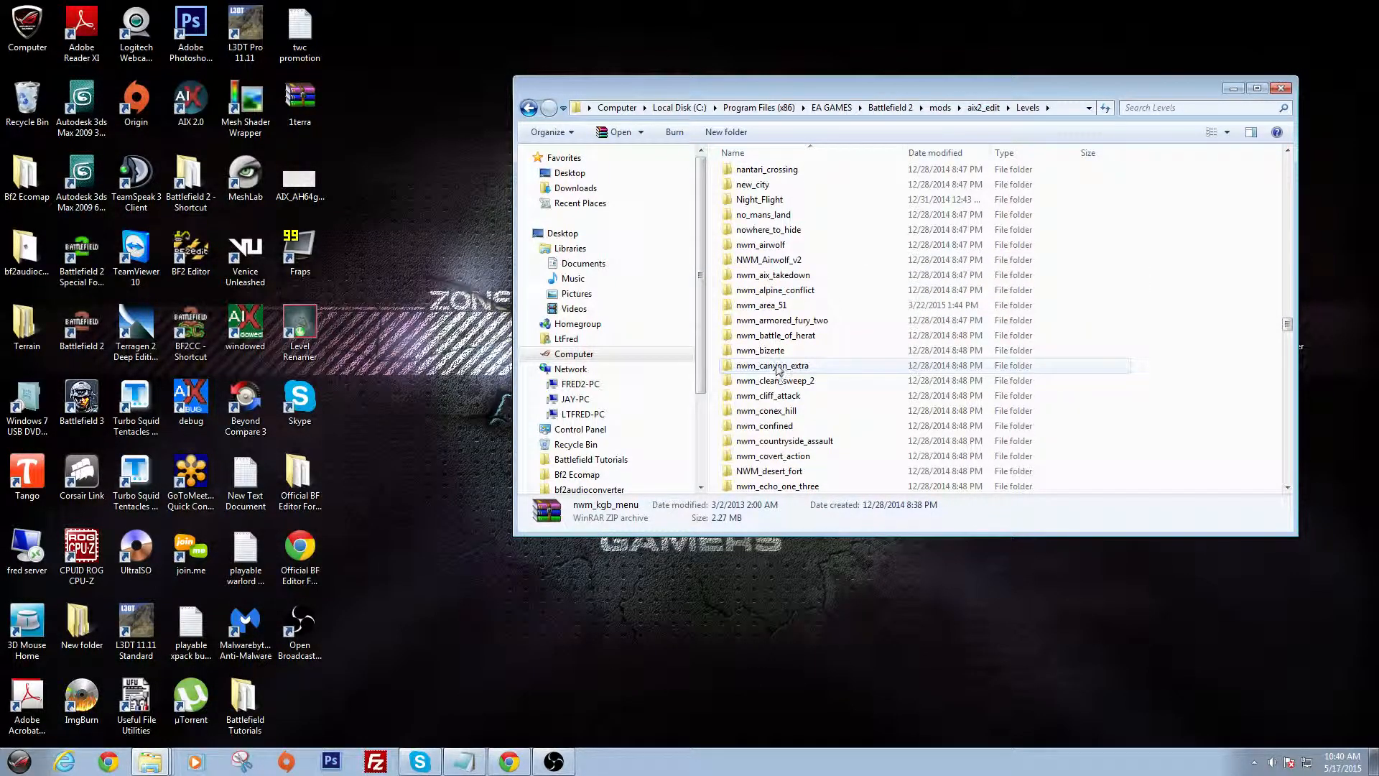
{"action": "double_click", "coordinate": [810, 292]}
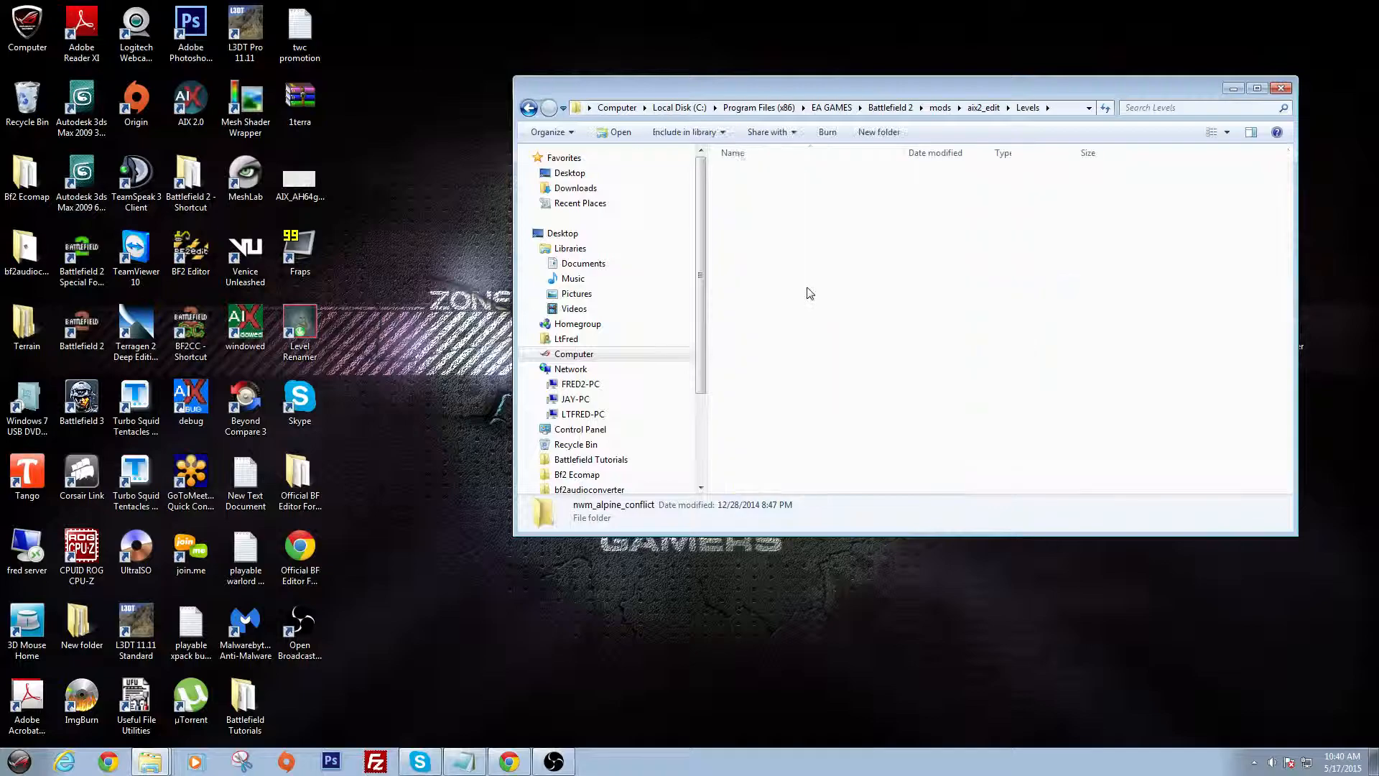
{"action": "left_click", "coordinate": [746, 239]}
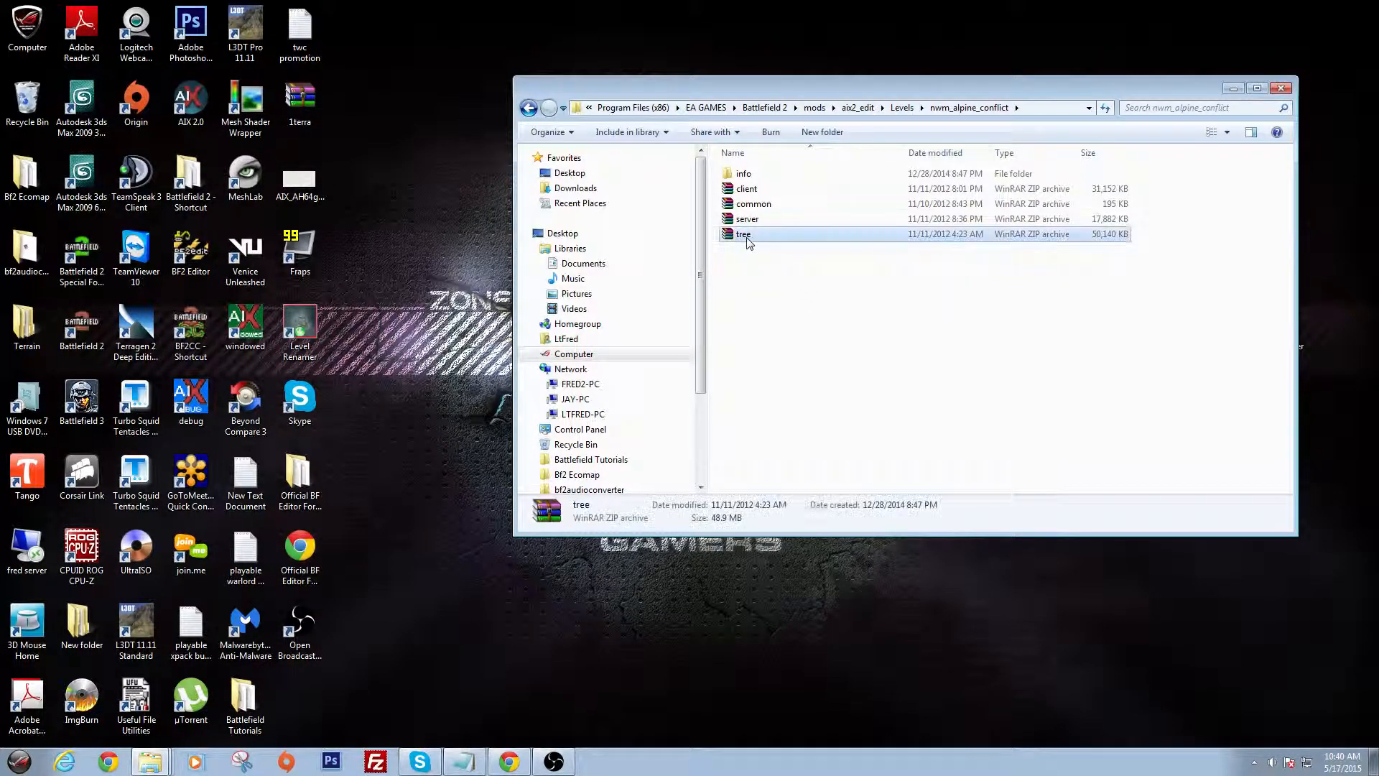
{"action": "left_click", "coordinate": [762, 204]}
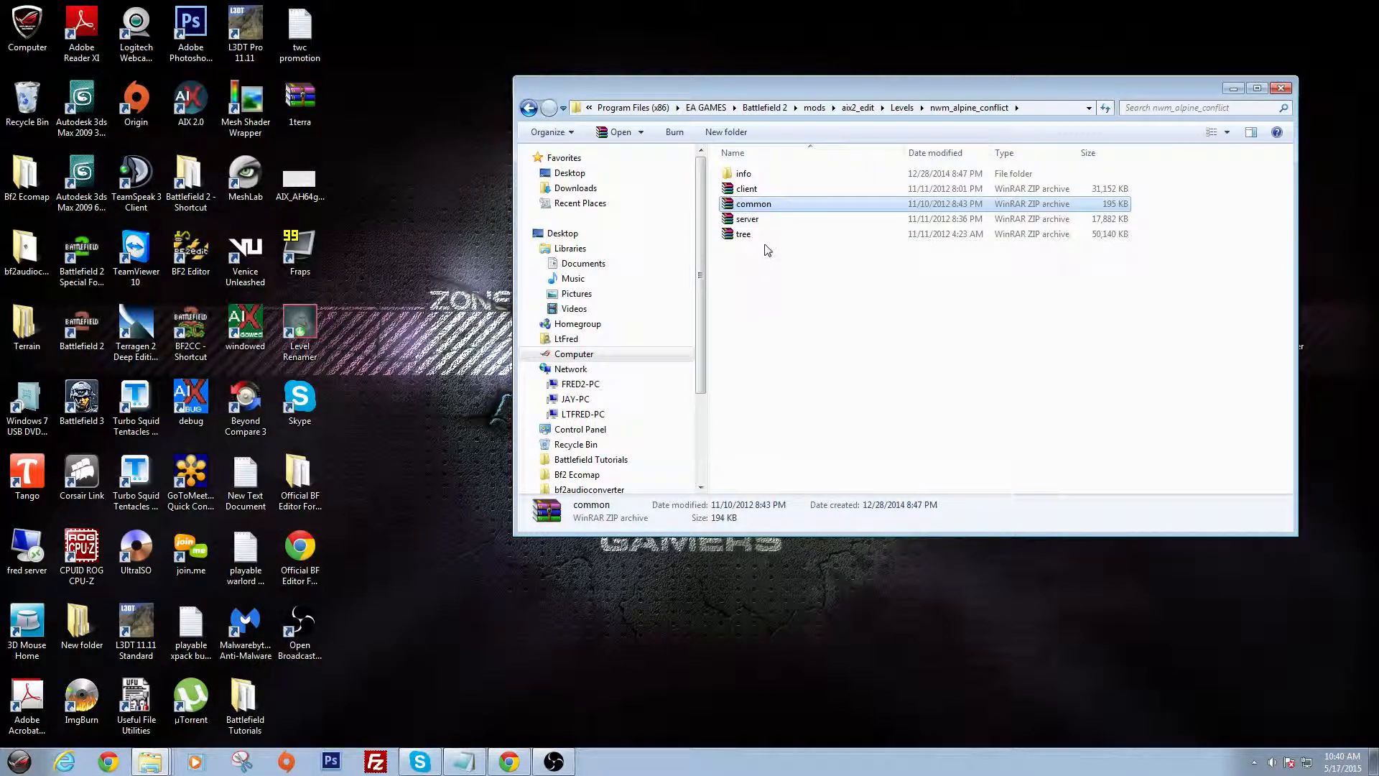
Inspect the contents of the level's common archive in WinRAR, then close it.
{"action": "left_click", "coordinate": [759, 205]}
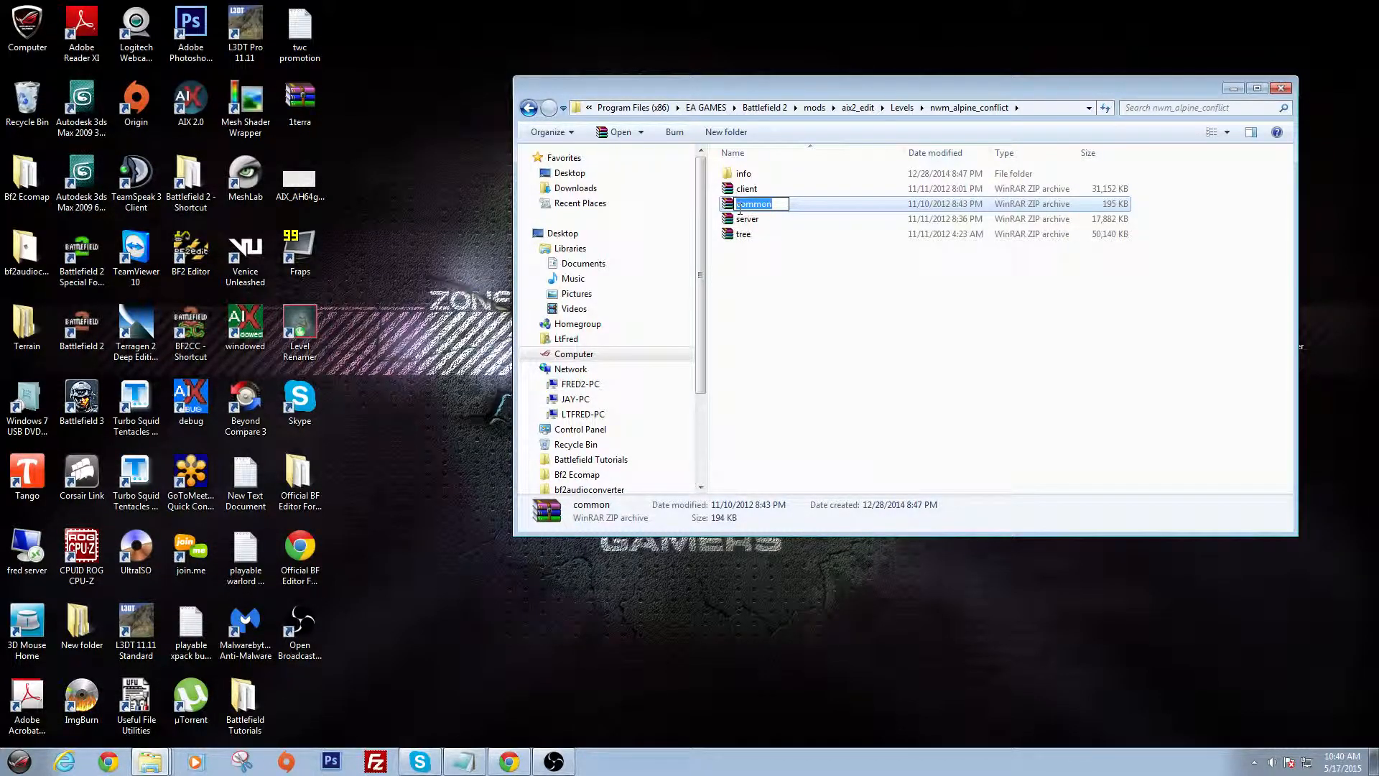
{"action": "double_click", "coordinate": [725, 206]}
{"action": "double_click", "coordinate": [604, 263]}
{"action": "left_click", "coordinate": [605, 264]}
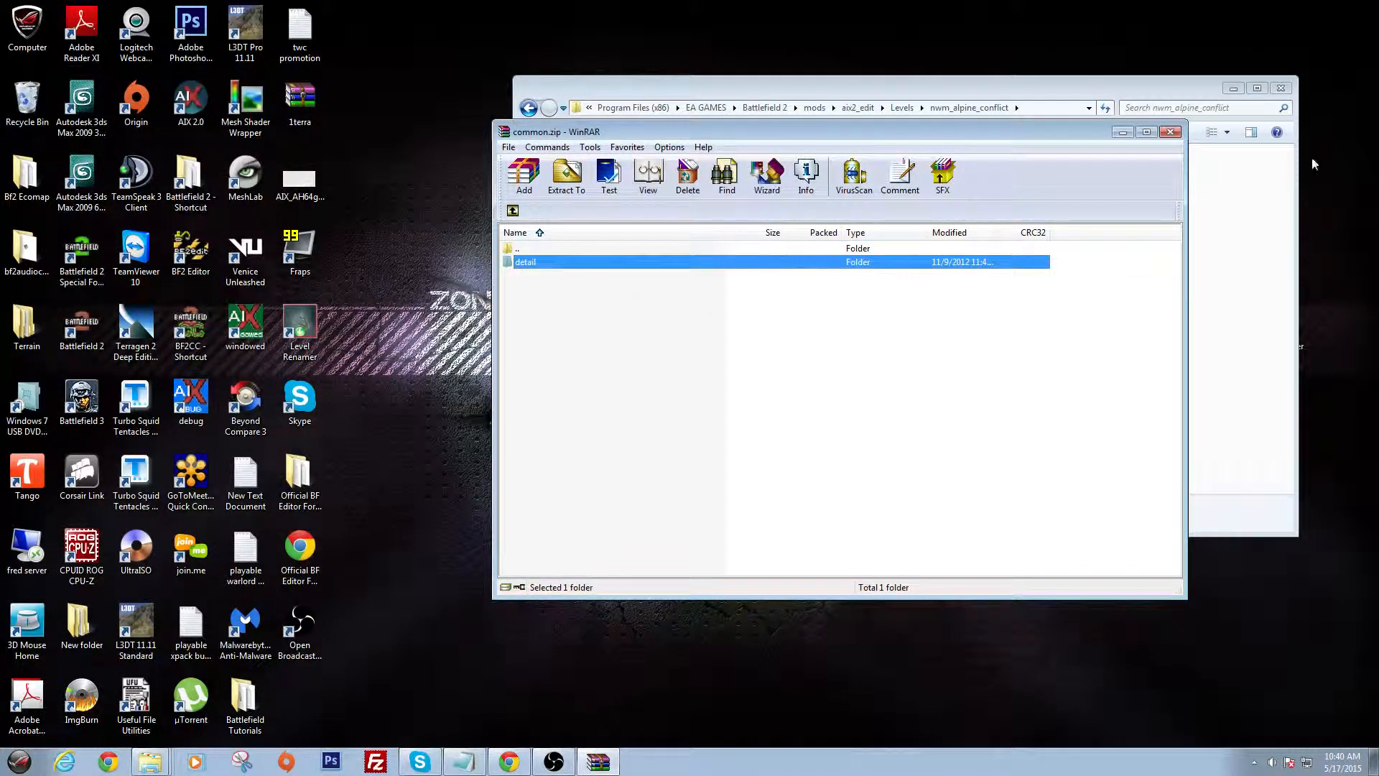
{"action": "left_click", "coordinate": [1171, 132]}
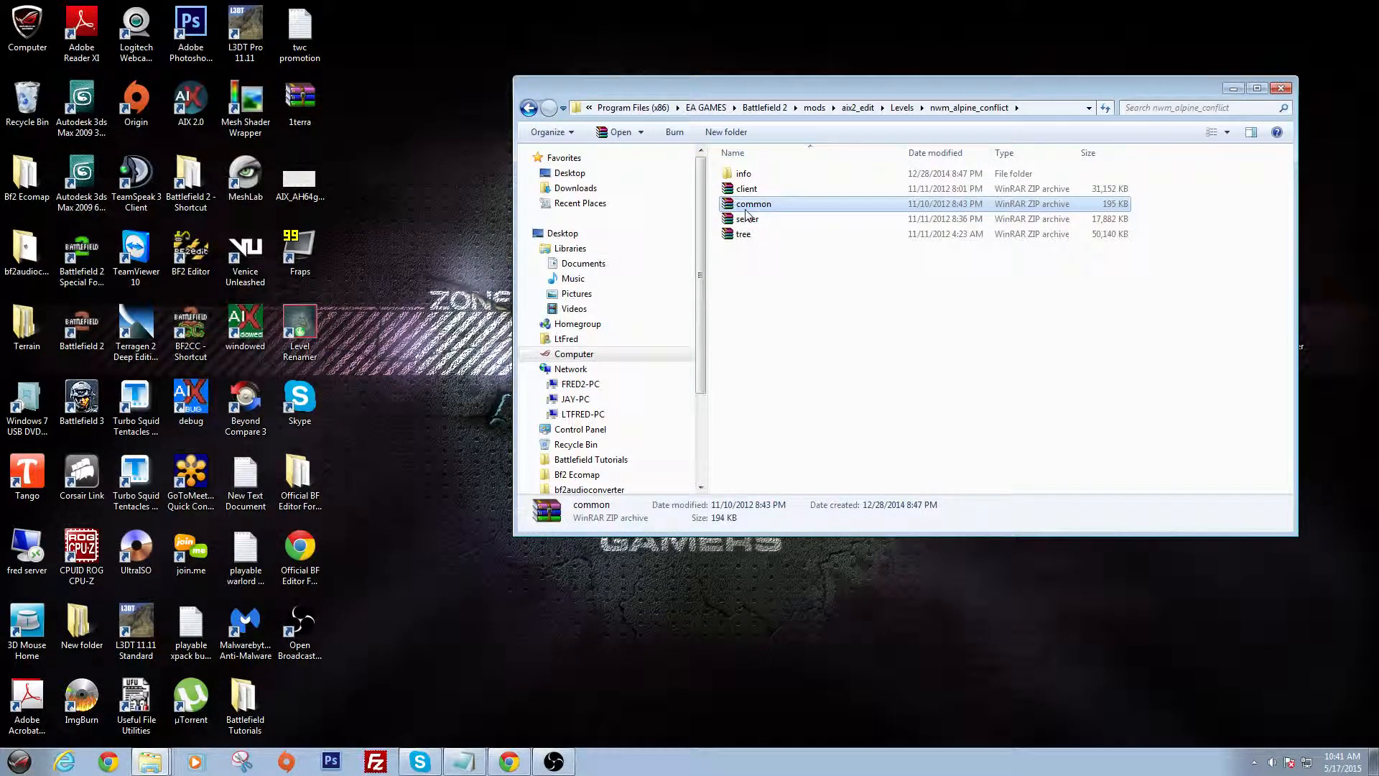
Inspect the vegitation, staticobjects and effects folders inside the level's tree archive in WinRAR, and close the archive.
{"action": "left_click", "coordinate": [743, 235]}
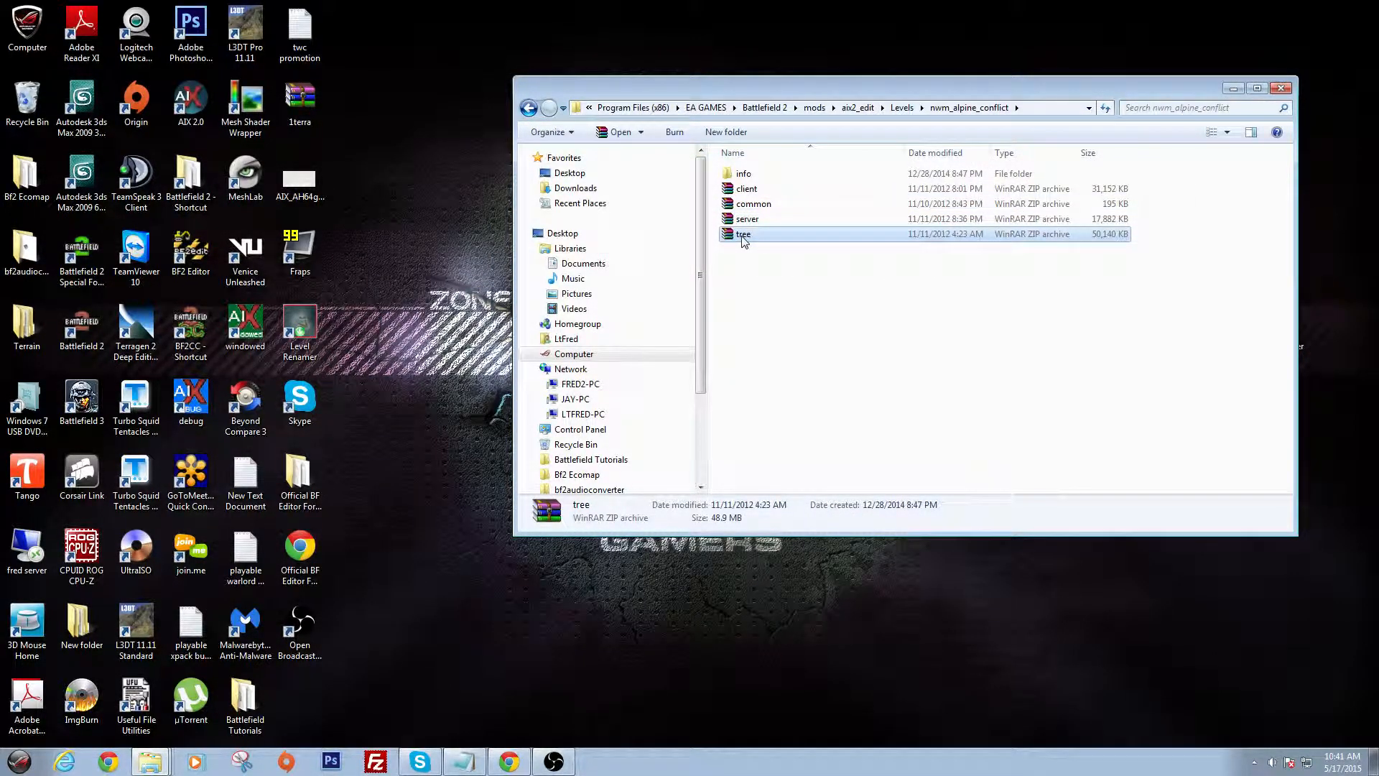
{"action": "double_click", "coordinate": [742, 237]}
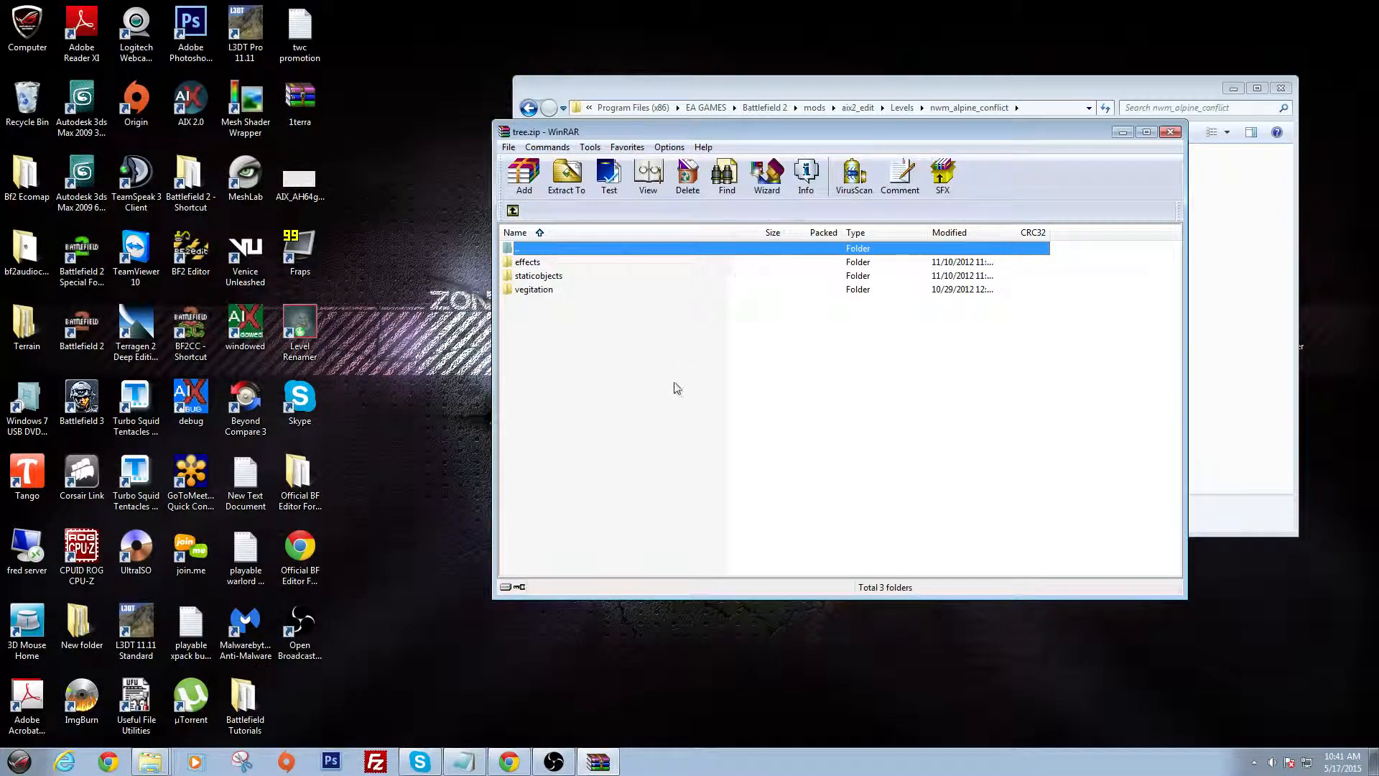
{"action": "double_click", "coordinate": [536, 288]}
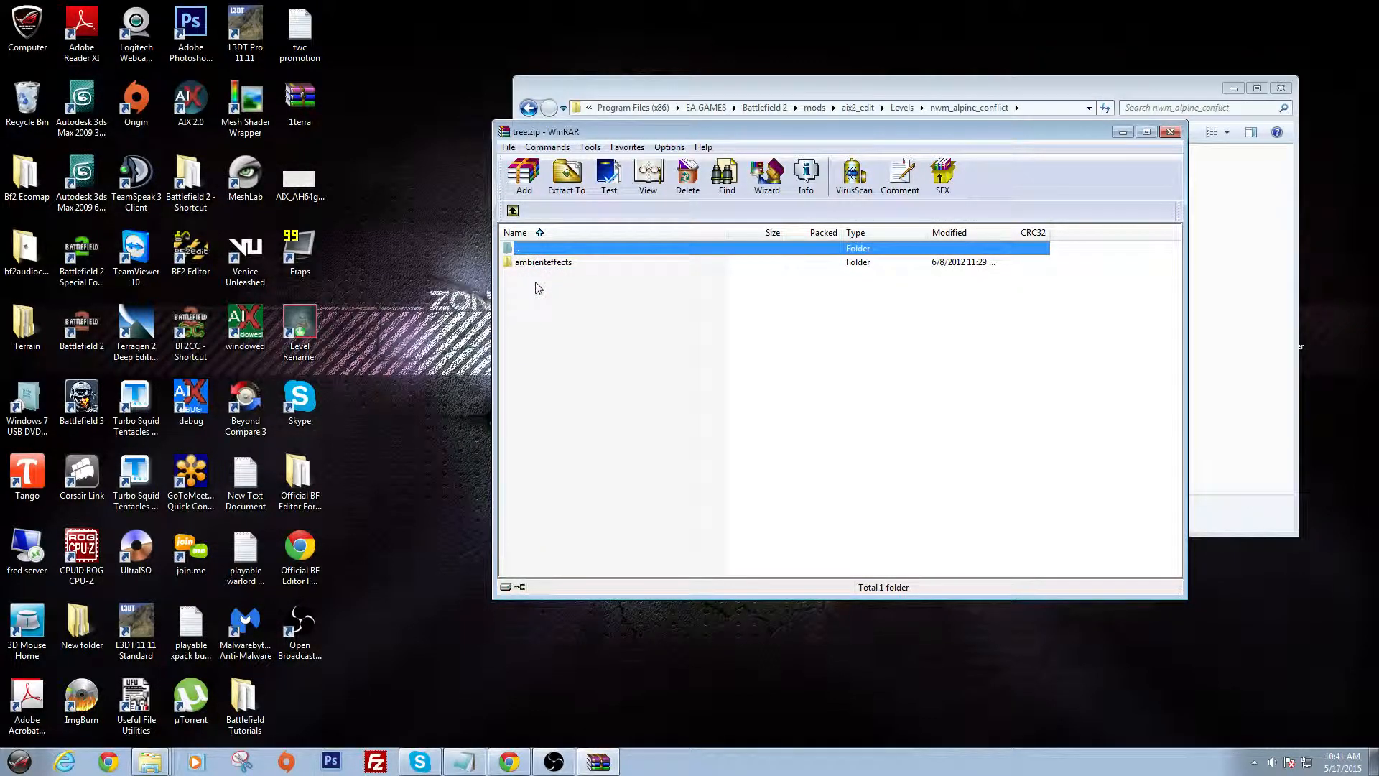
{"action": "left_click", "coordinate": [512, 211]}
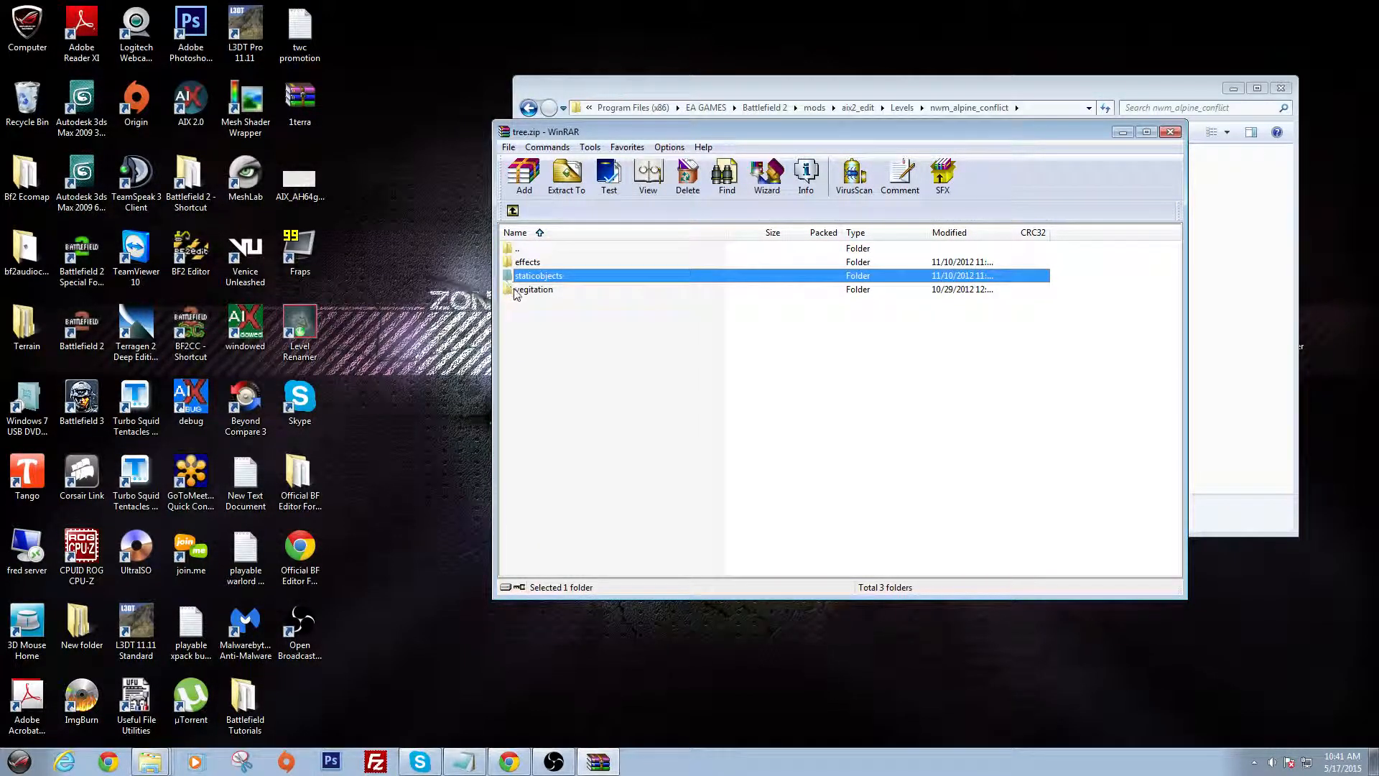
{"action": "double_click", "coordinate": [520, 289]}
{"action": "left_click", "coordinate": [512, 211]}
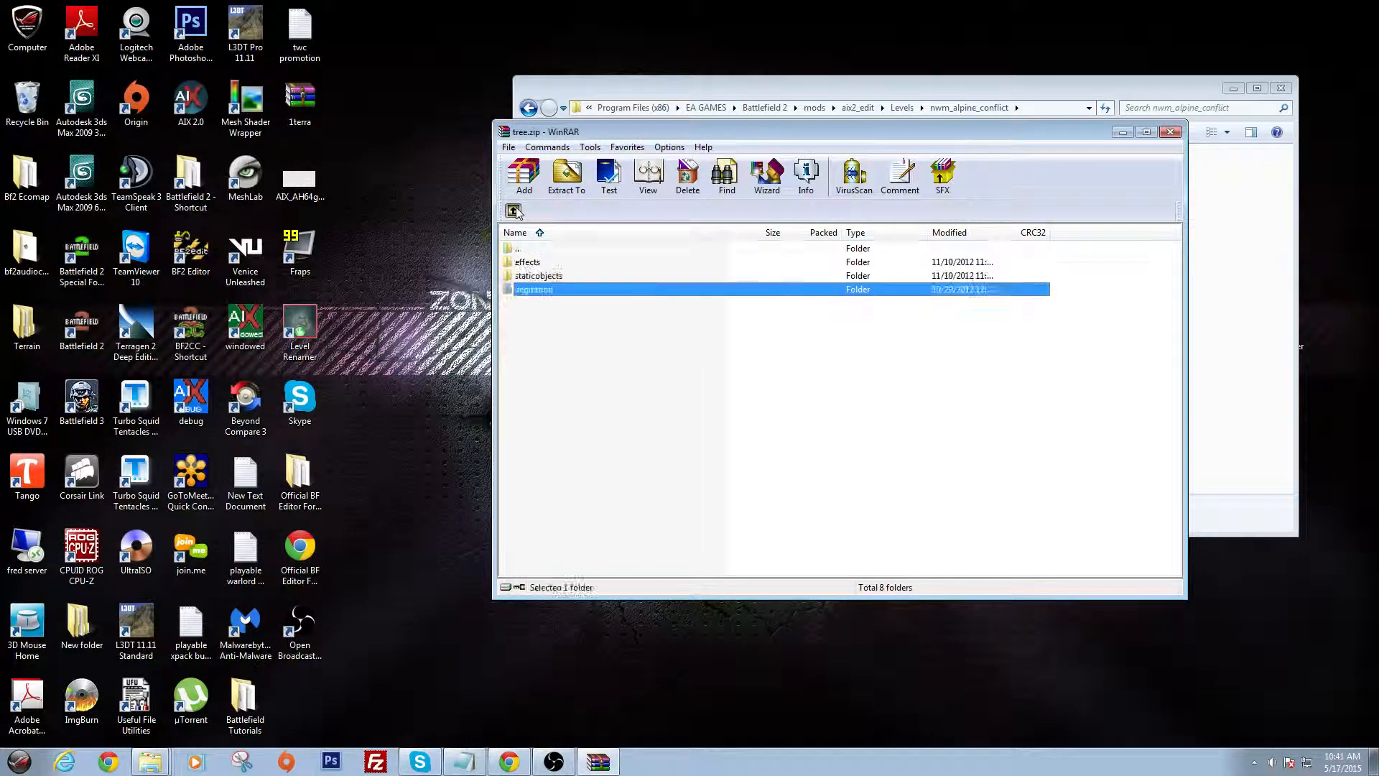
{"action": "double_click", "coordinate": [526, 263]}
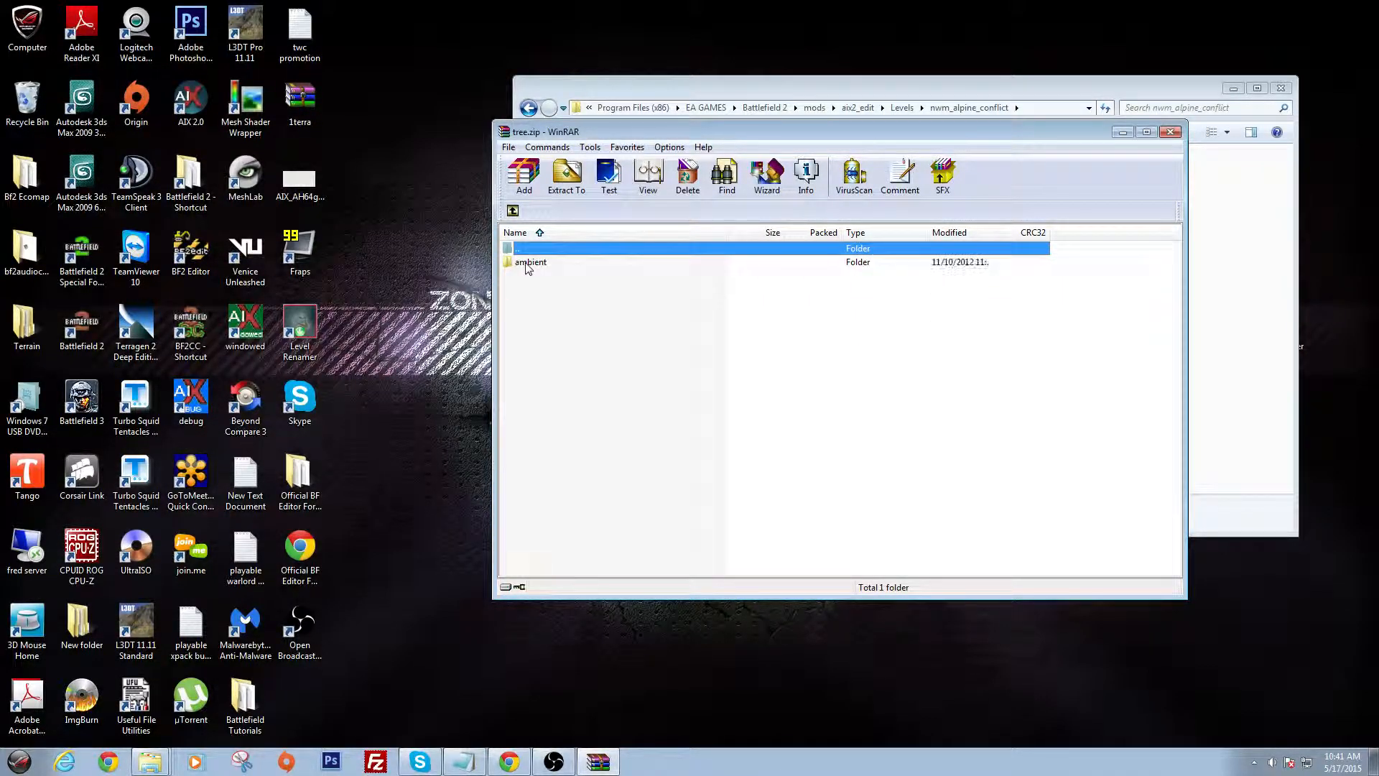
{"action": "left_click", "coordinate": [527, 263]}
{"action": "left_click", "coordinate": [513, 211]}
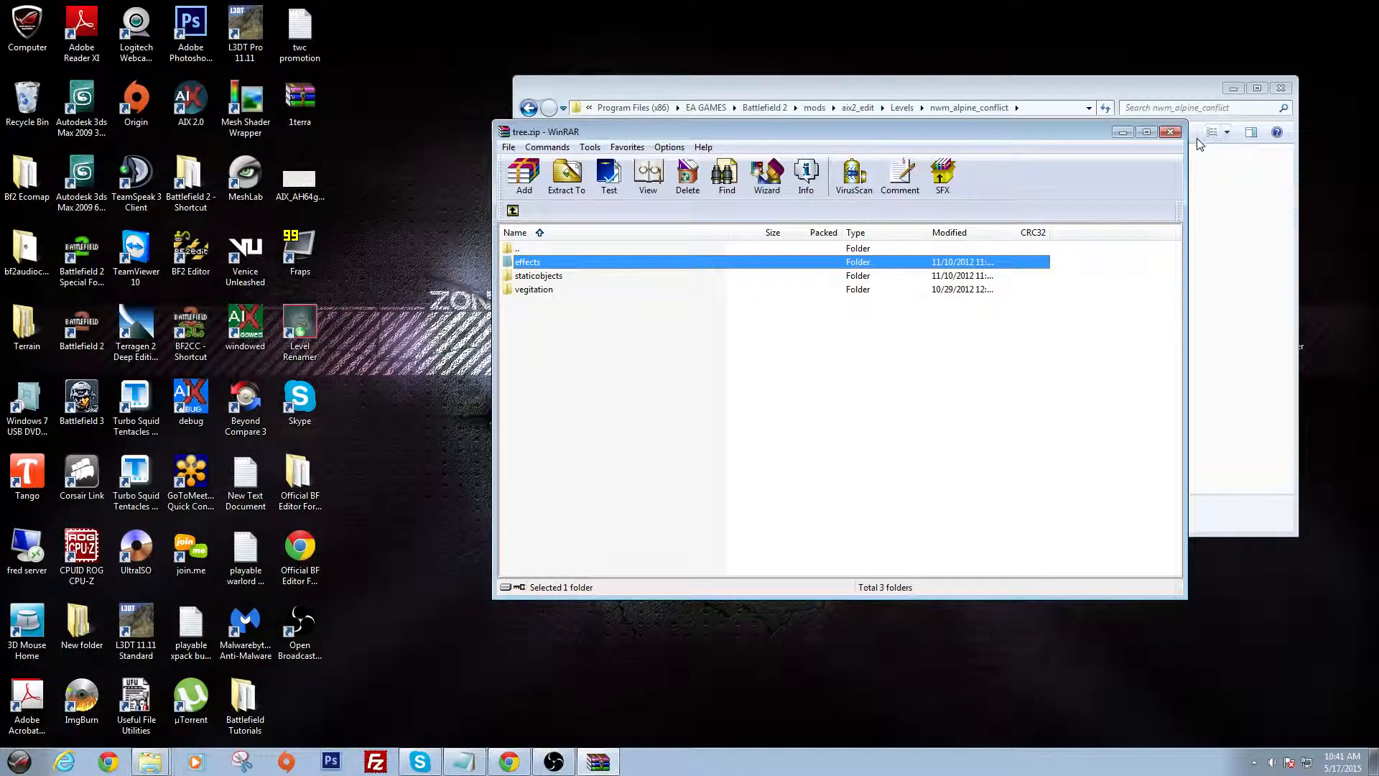
{"action": "left_click", "coordinate": [1173, 134]}
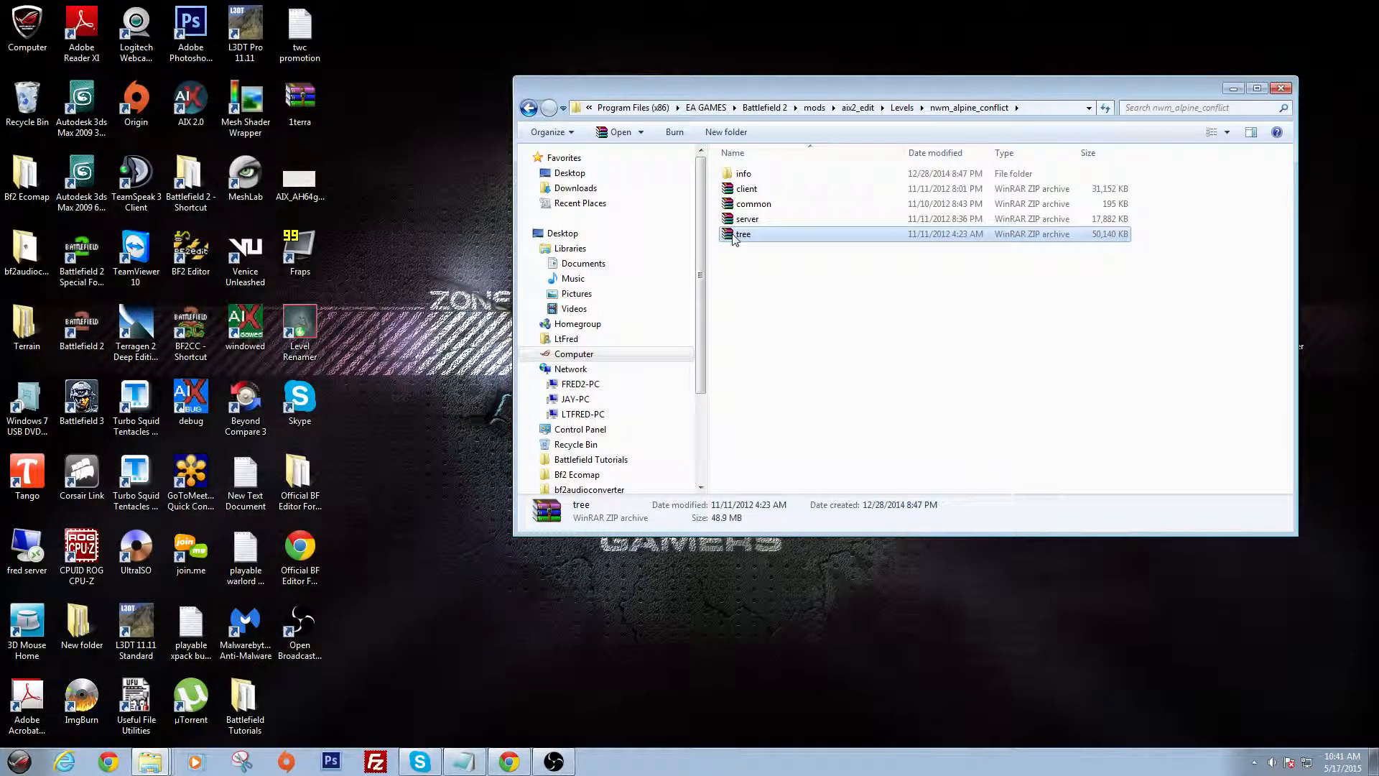
Return from the nwm_alpine_conflict level folder to the root of the aix2_edit mod folder.
{"action": "left_click", "coordinate": [529, 108]}
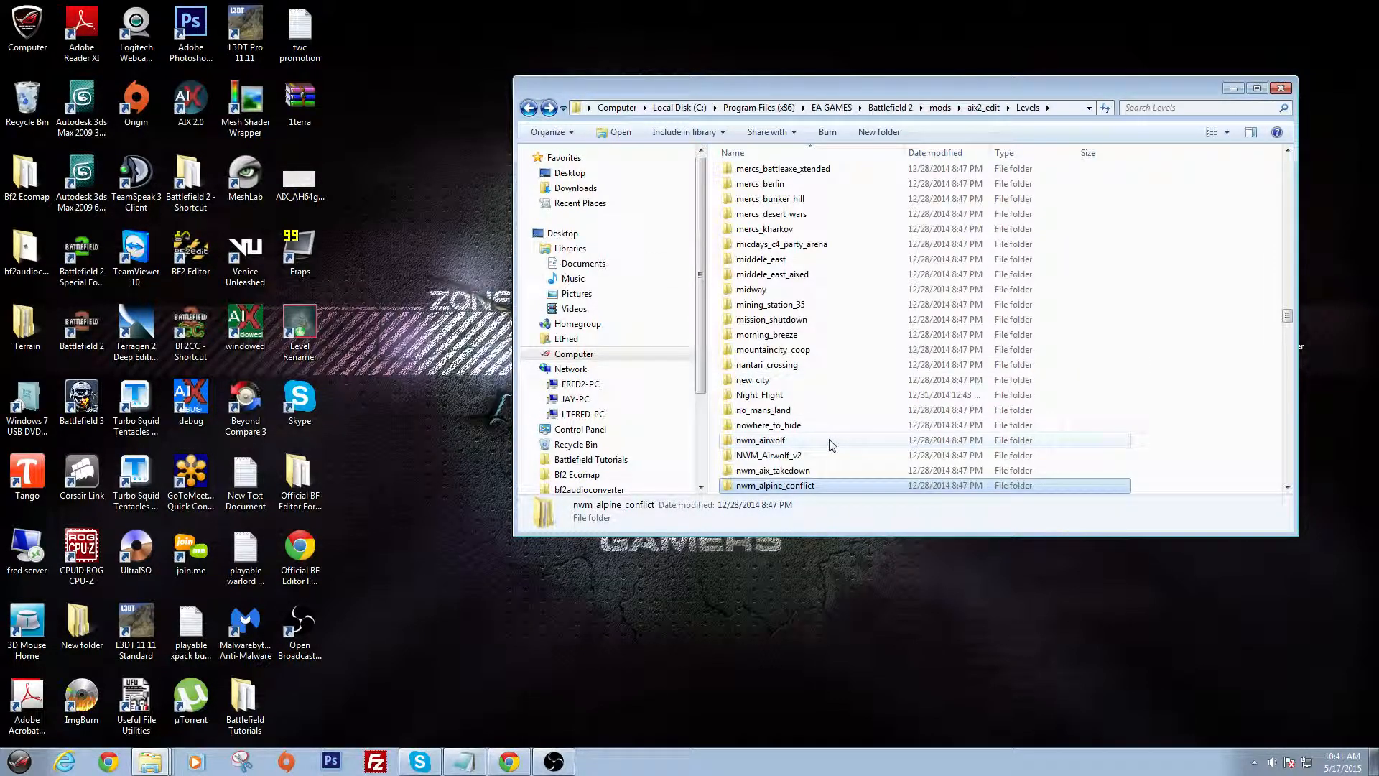
{"action": "scroll", "coordinate": [829, 442], "scroll_direction": "up", "scroll_amount": 9}
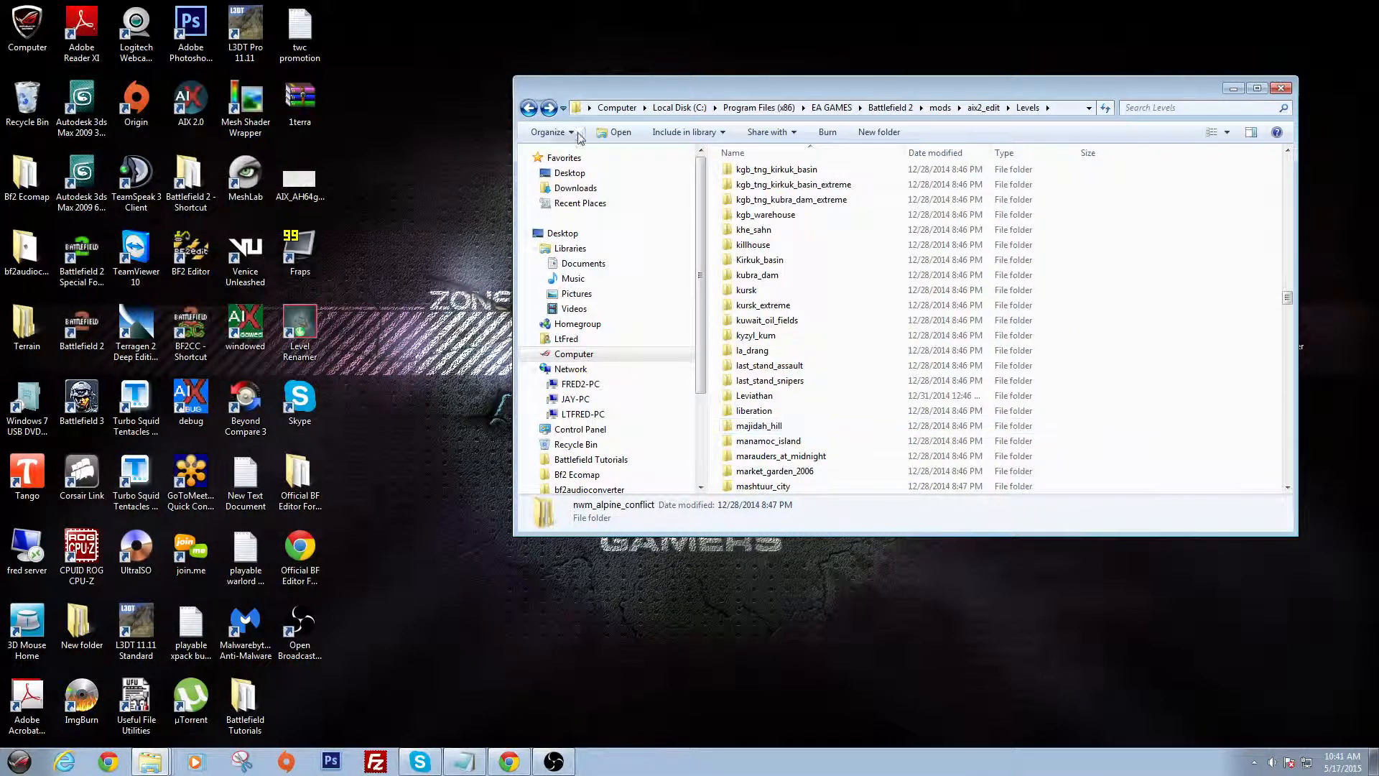
{"action": "left_click", "coordinate": [529, 109]}
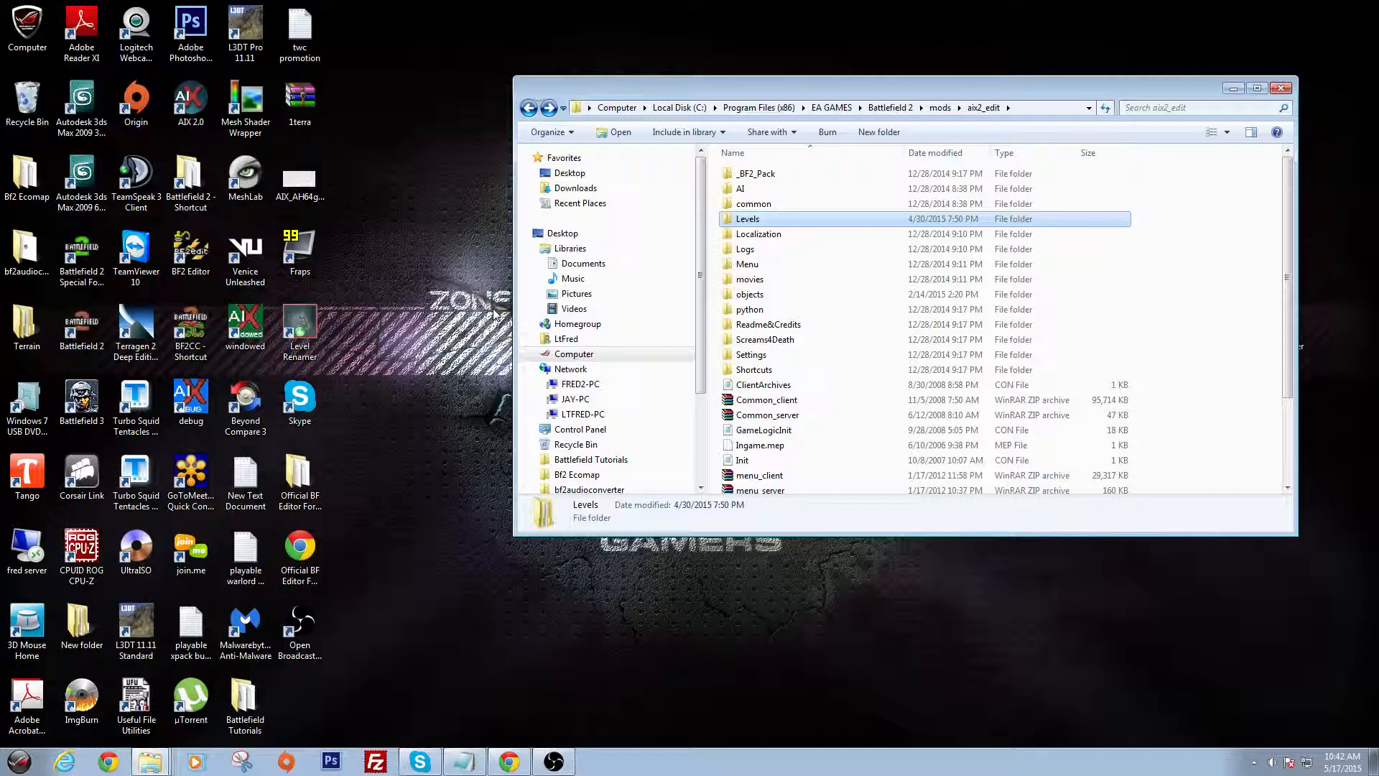
Check the compatibility mode and administrator privilege settings in the desktop BF2 Editor shortcut's properties, and accept them.
{"action": "right_click", "coordinate": [206, 269]}
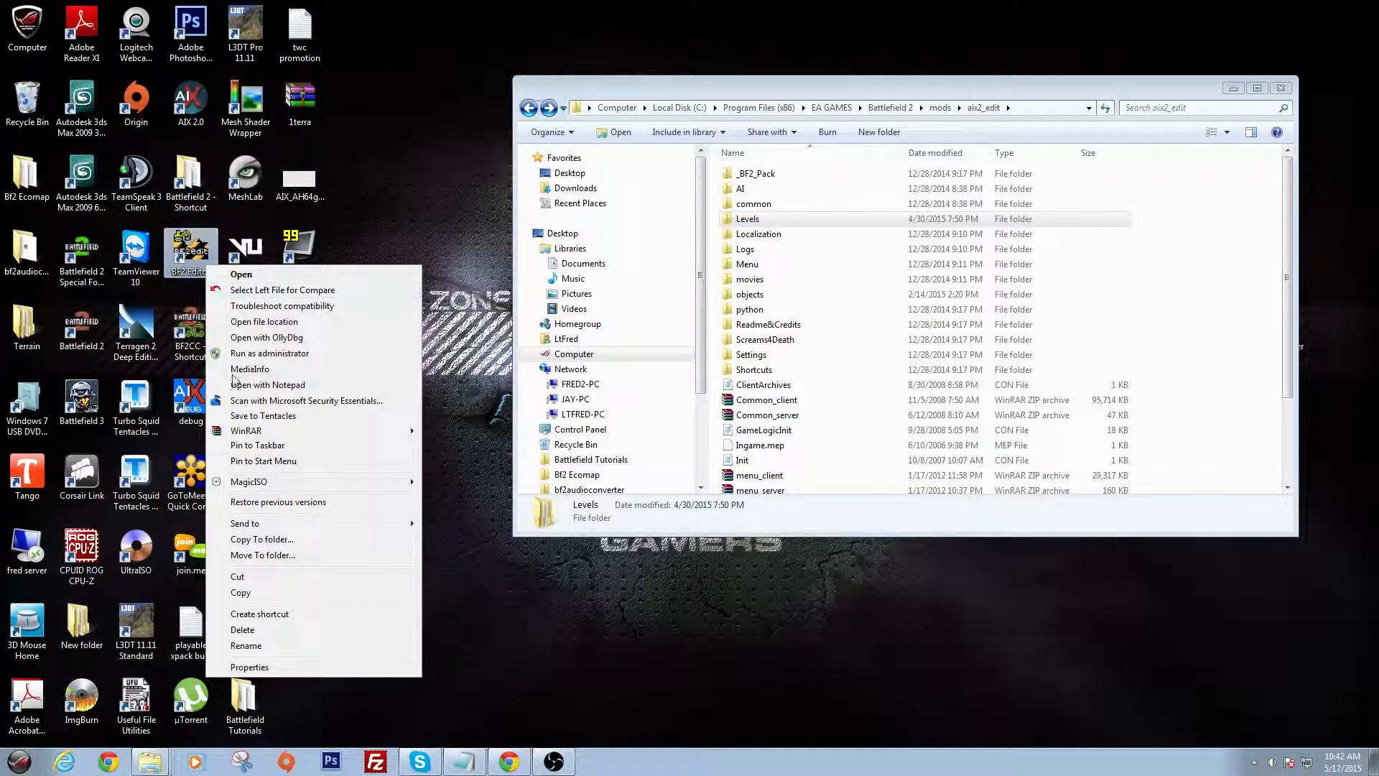
{"action": "left_click", "coordinate": [325, 667]}
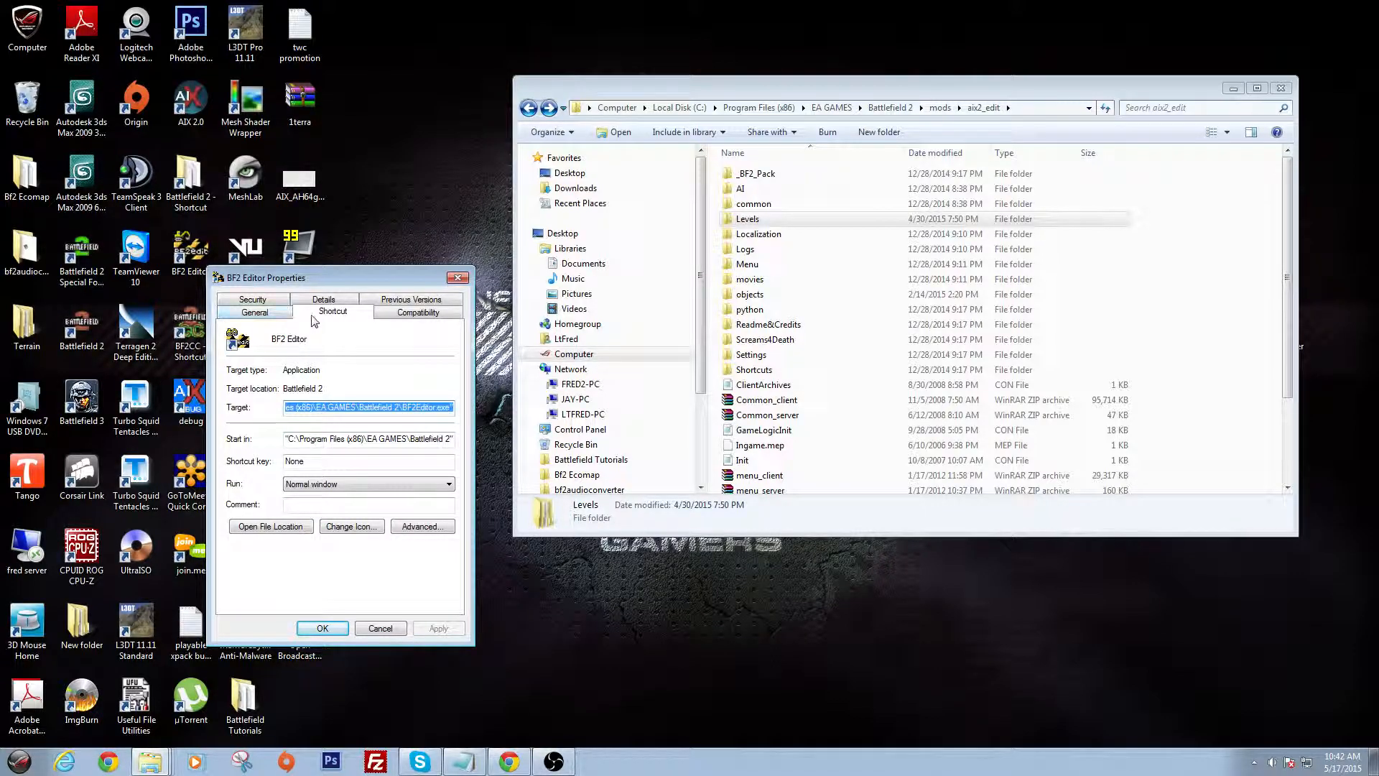
{"action": "left_click", "coordinate": [435, 316]}
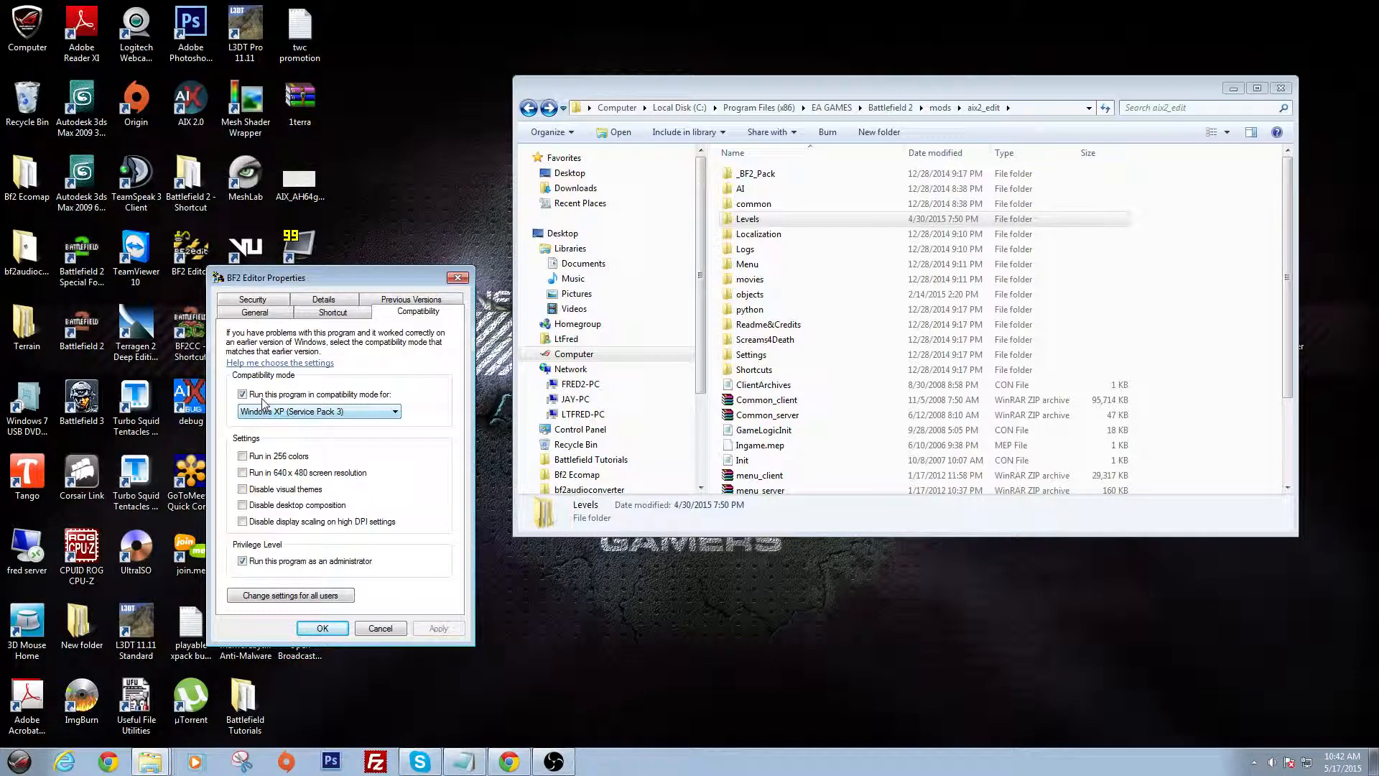
{"action": "left_click", "coordinate": [343, 629]}
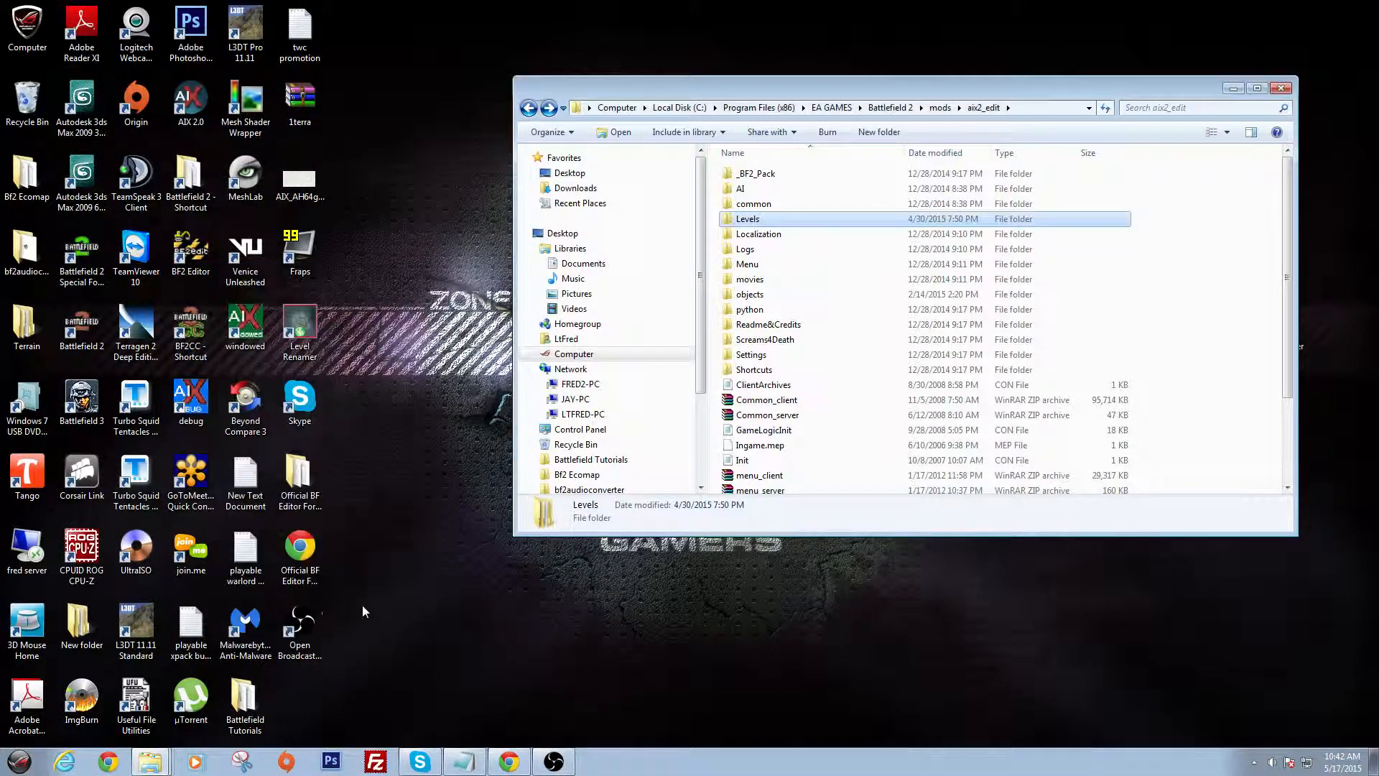
Start BF2 Editor with the aix2_edit mod, and dock the TweakerBar beneath the Resources bar in a widened column.
{"action": "double_click", "coordinate": [207, 276]}
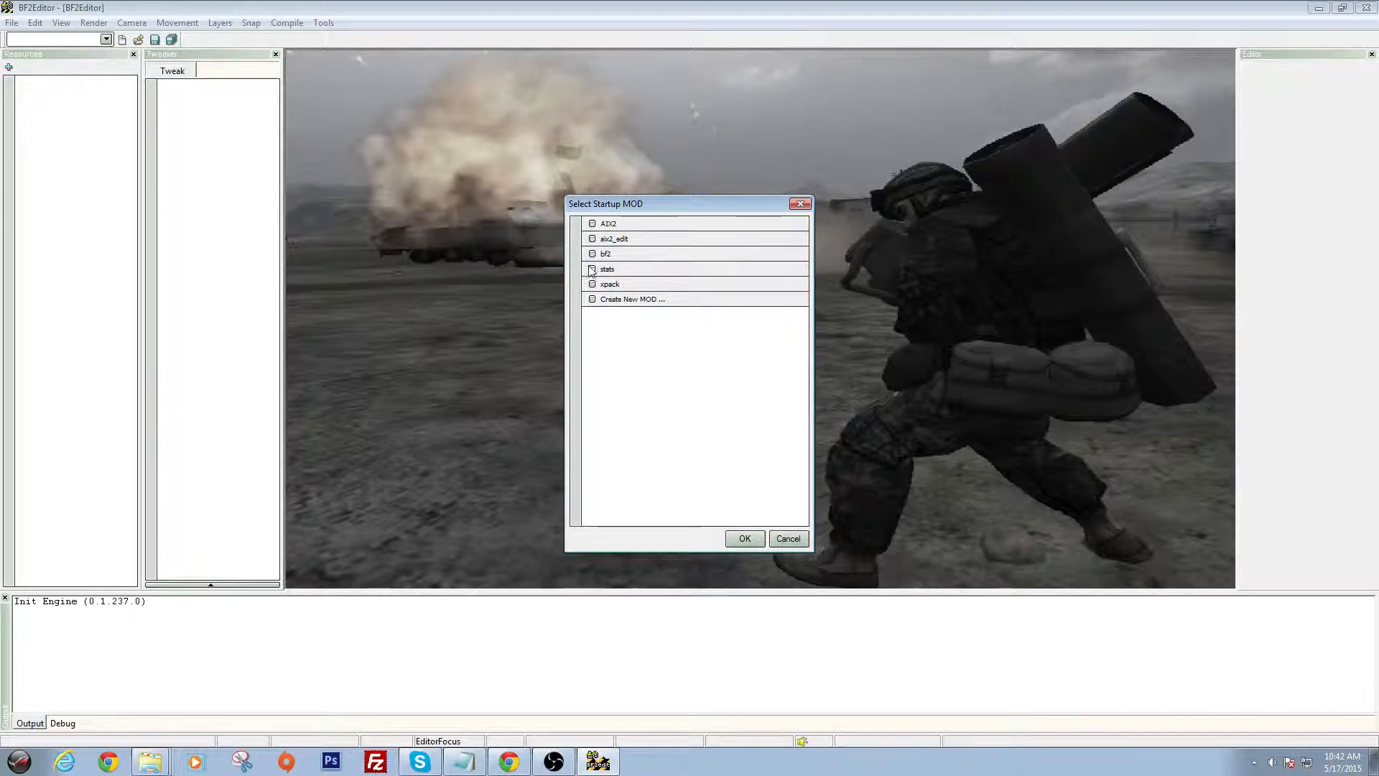
{"action": "left_click", "coordinate": [629, 242]}
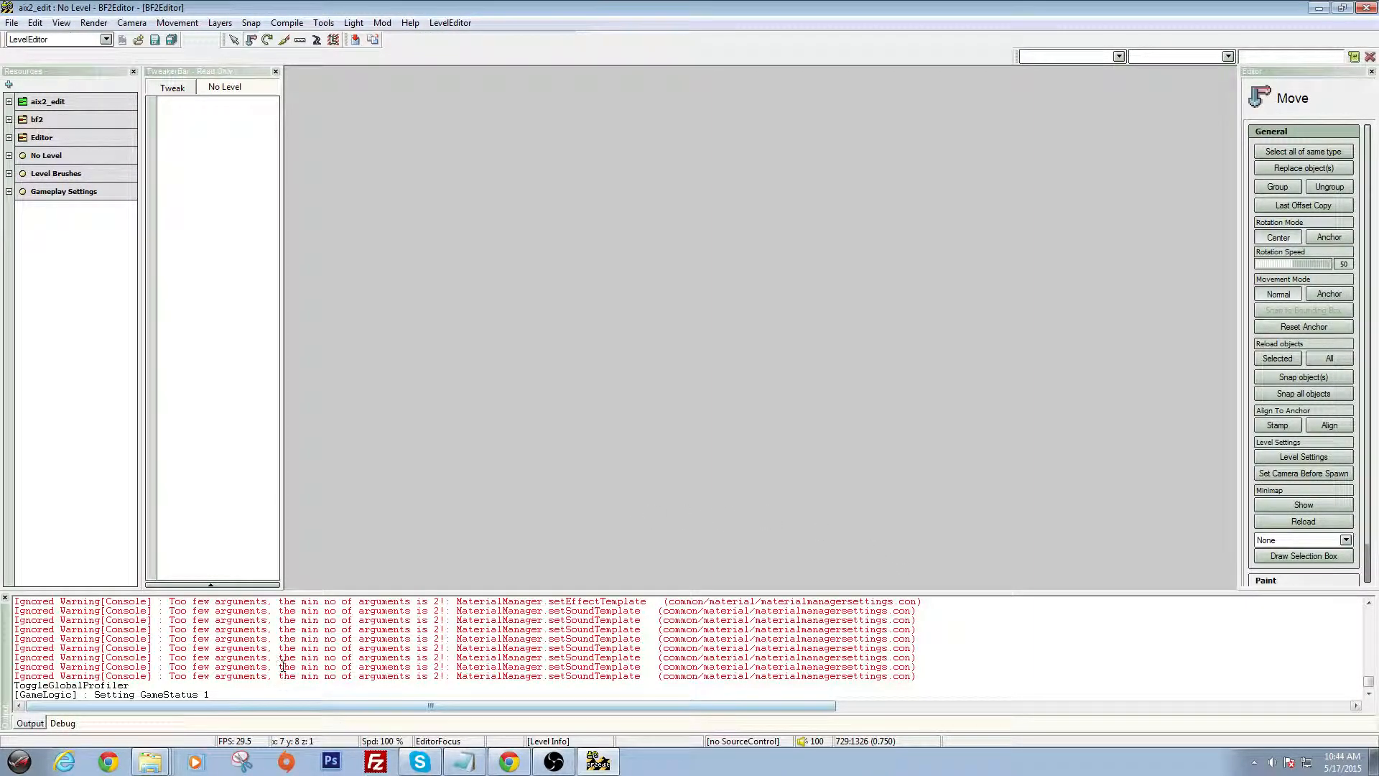
{"action": "left_click_drag", "start_coordinate": [217, 69], "coordinate": [84, 295]}
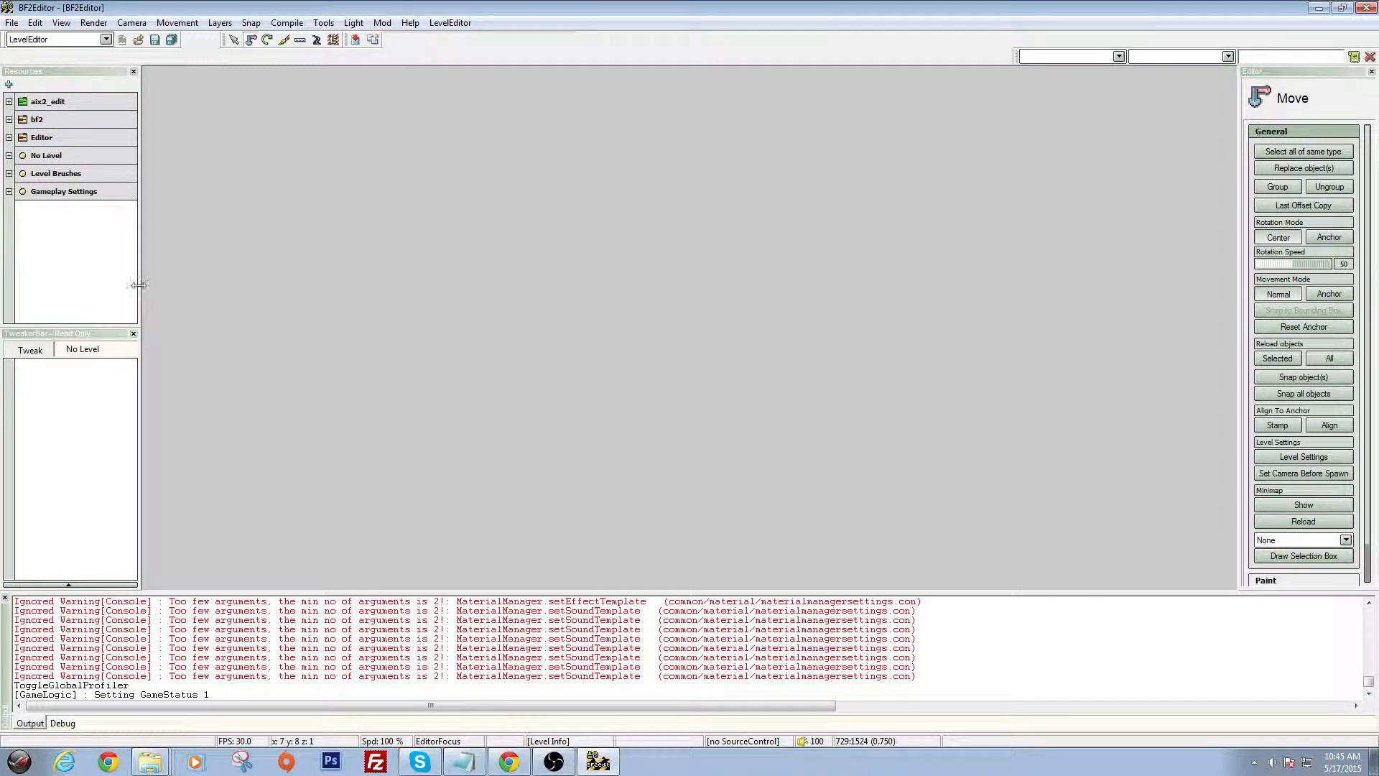
{"action": "left_click_drag", "start_coordinate": [140, 287], "coordinate": [312, 316]}
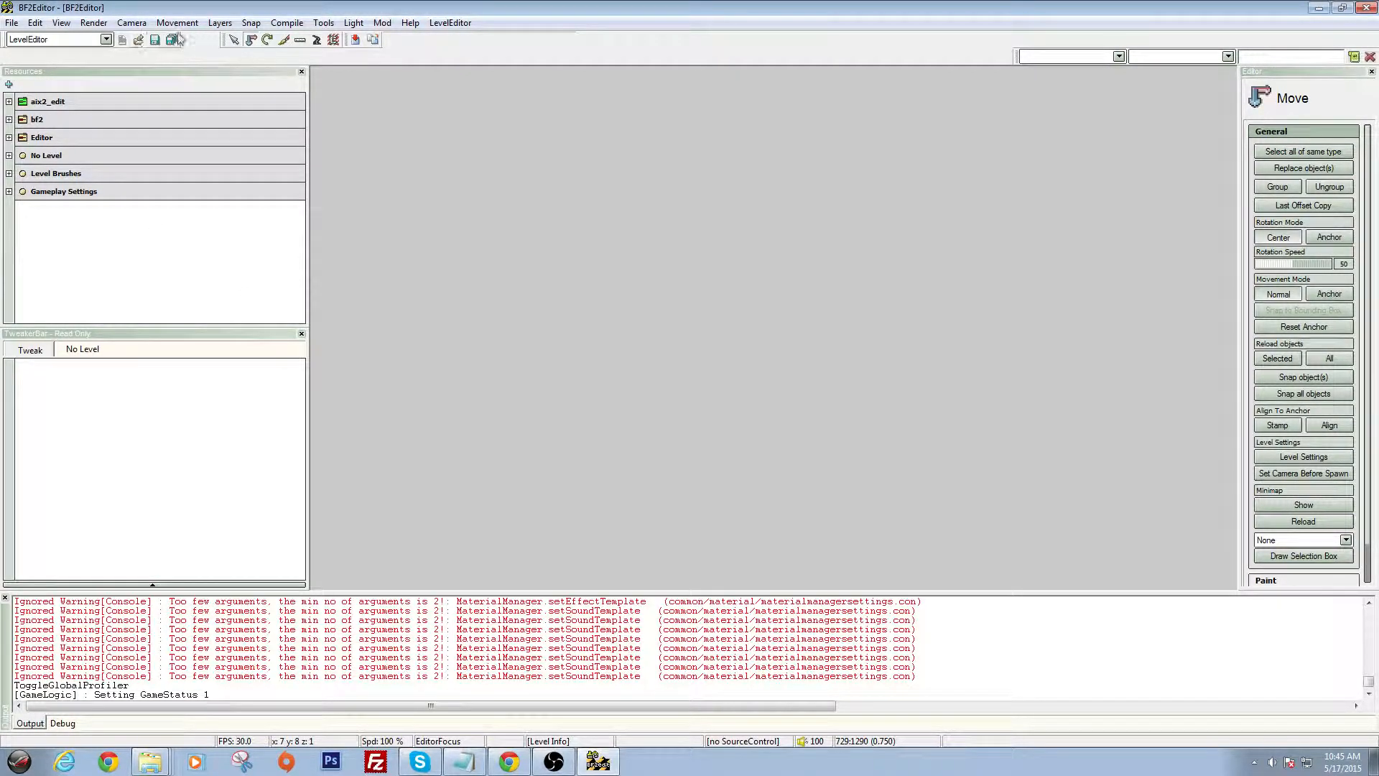
Open the Mod Manager for aix2_edit and review the object folders selected to load as editor content.
{"action": "left_click", "coordinate": [383, 24]}
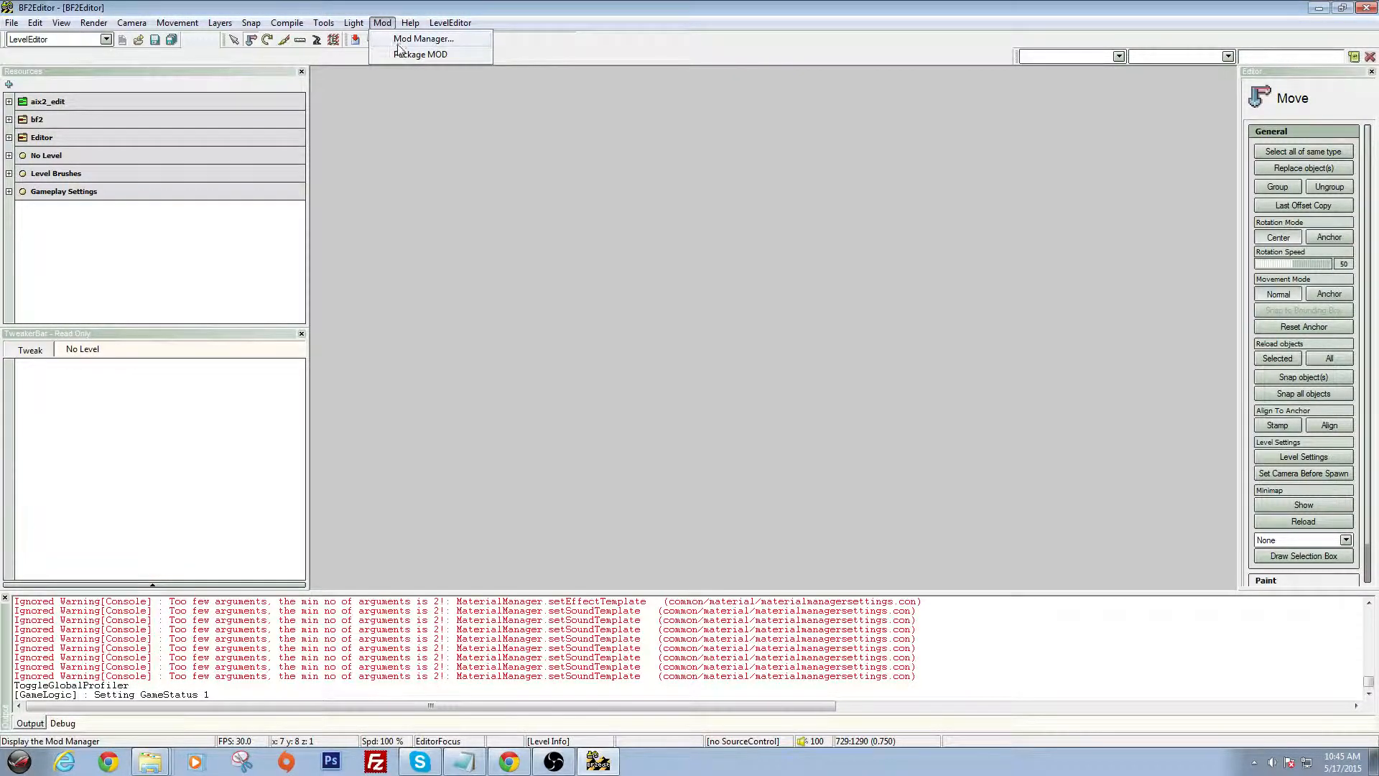
{"action": "left_click", "coordinate": [423, 39]}
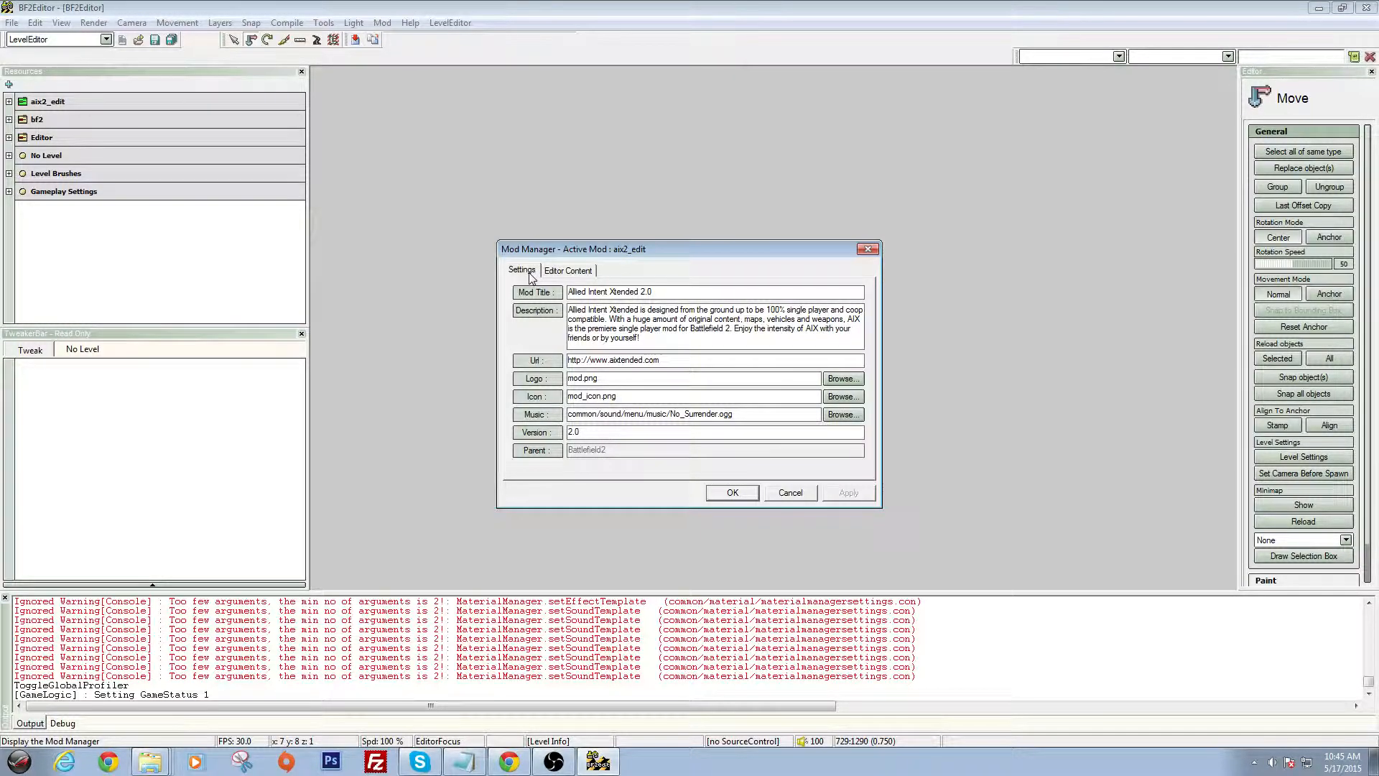
{"action": "left_click", "coordinate": [565, 271]}
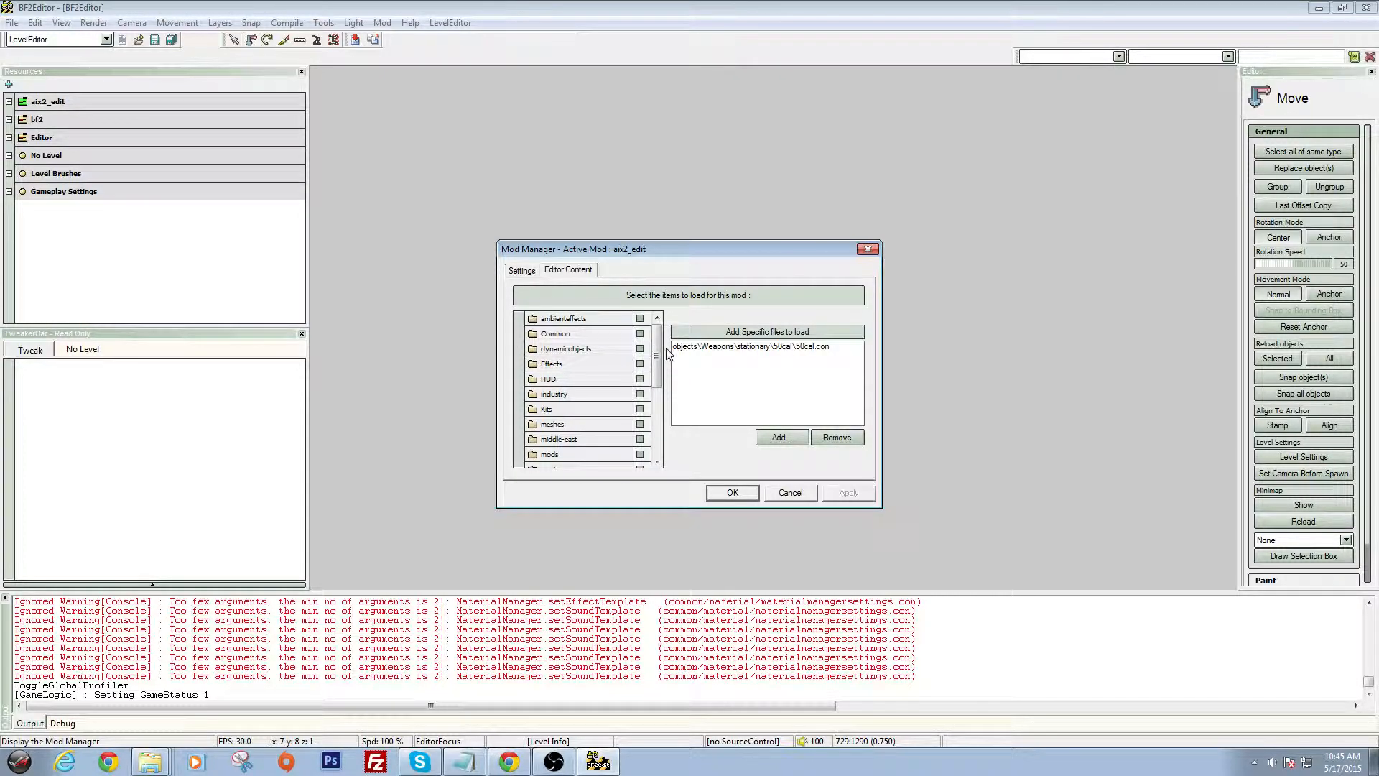
{"action": "scroll", "coordinate": [654, 352], "scroll_direction": "down", "scroll_amount": 3}
{"action": "scroll", "coordinate": [646, 353], "scroll_direction": "up", "scroll_amount": 3}
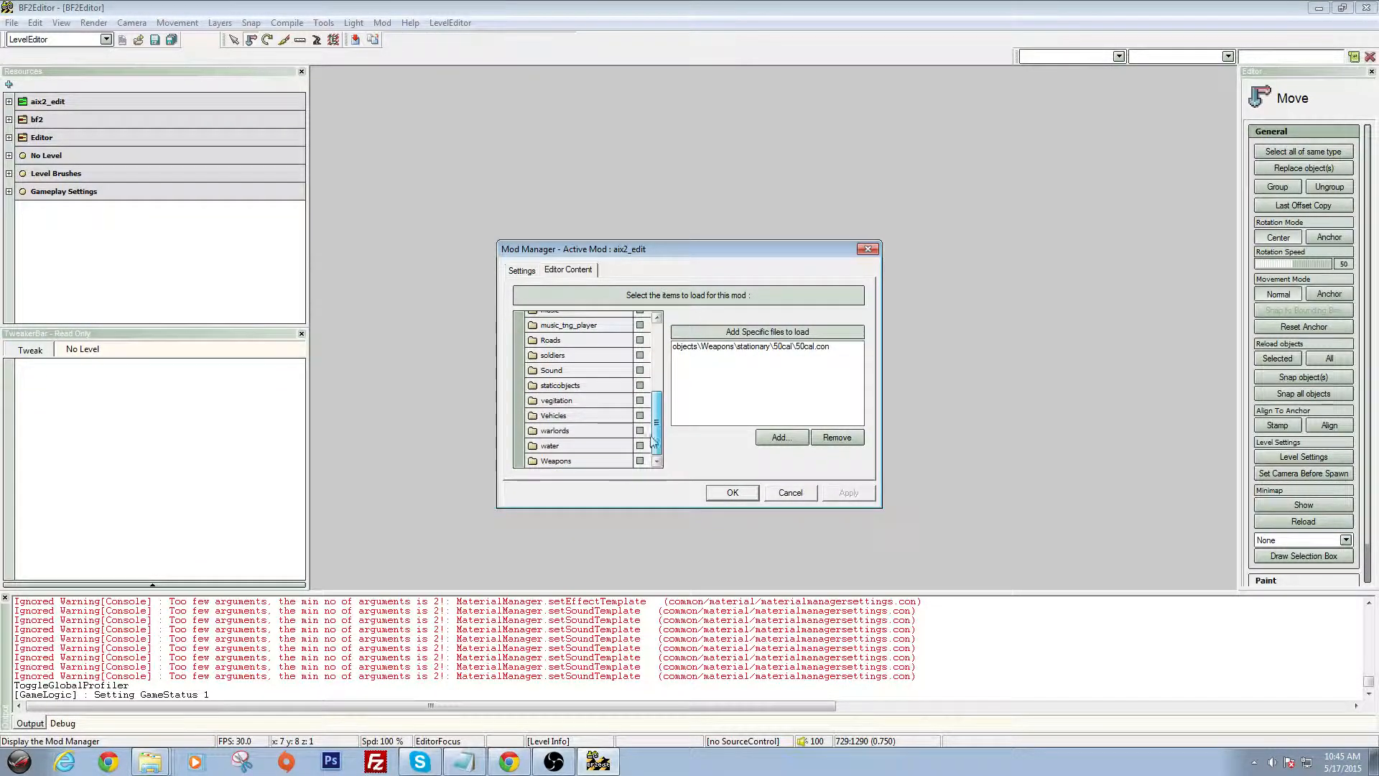
{"action": "scroll", "coordinate": [640, 355], "scroll_direction": "down", "scroll_amount": 1}
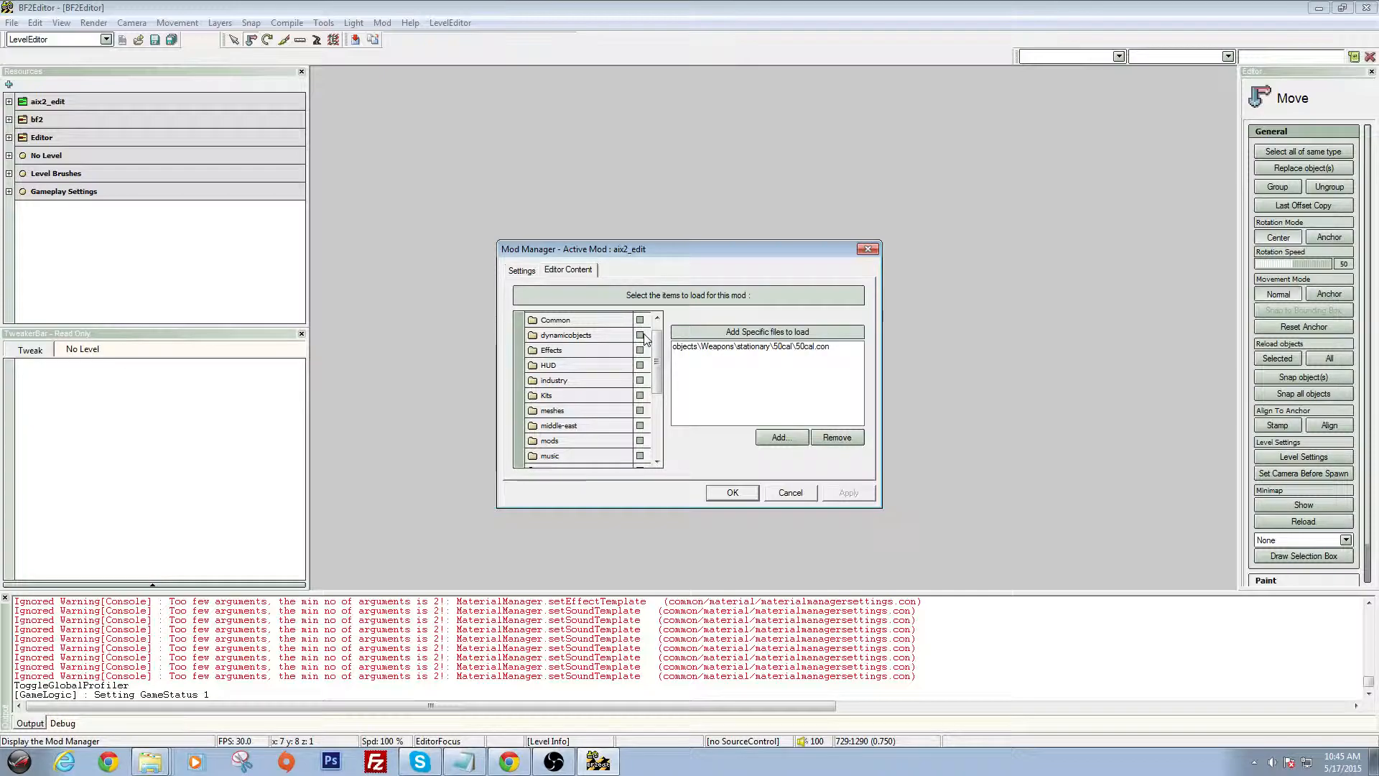
Exclude the dynamicobjects and Effects folders from the editor content, and include both of them again.
{"action": "left_click", "coordinate": [641, 335]}
{"action": "left_click", "coordinate": [640, 351]}
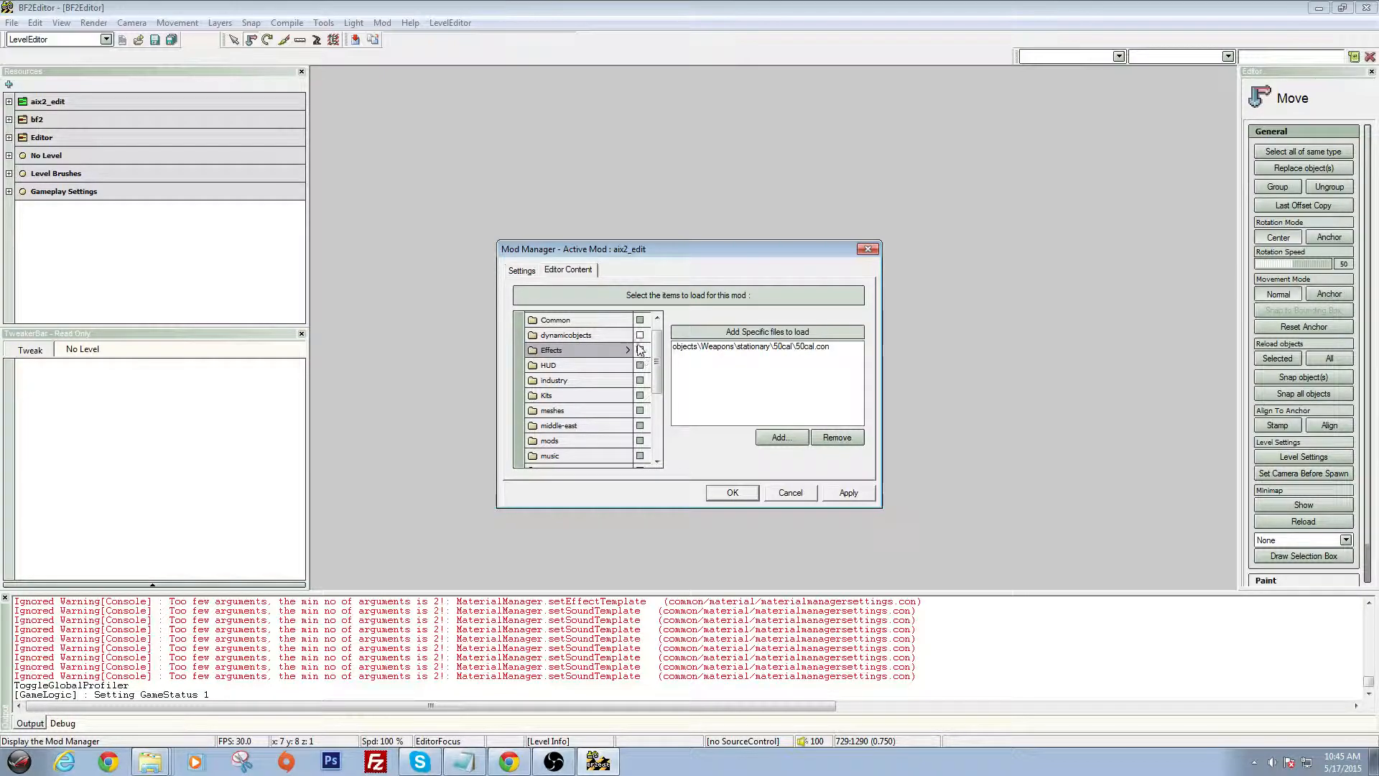
{"action": "left_click", "coordinate": [640, 336]}
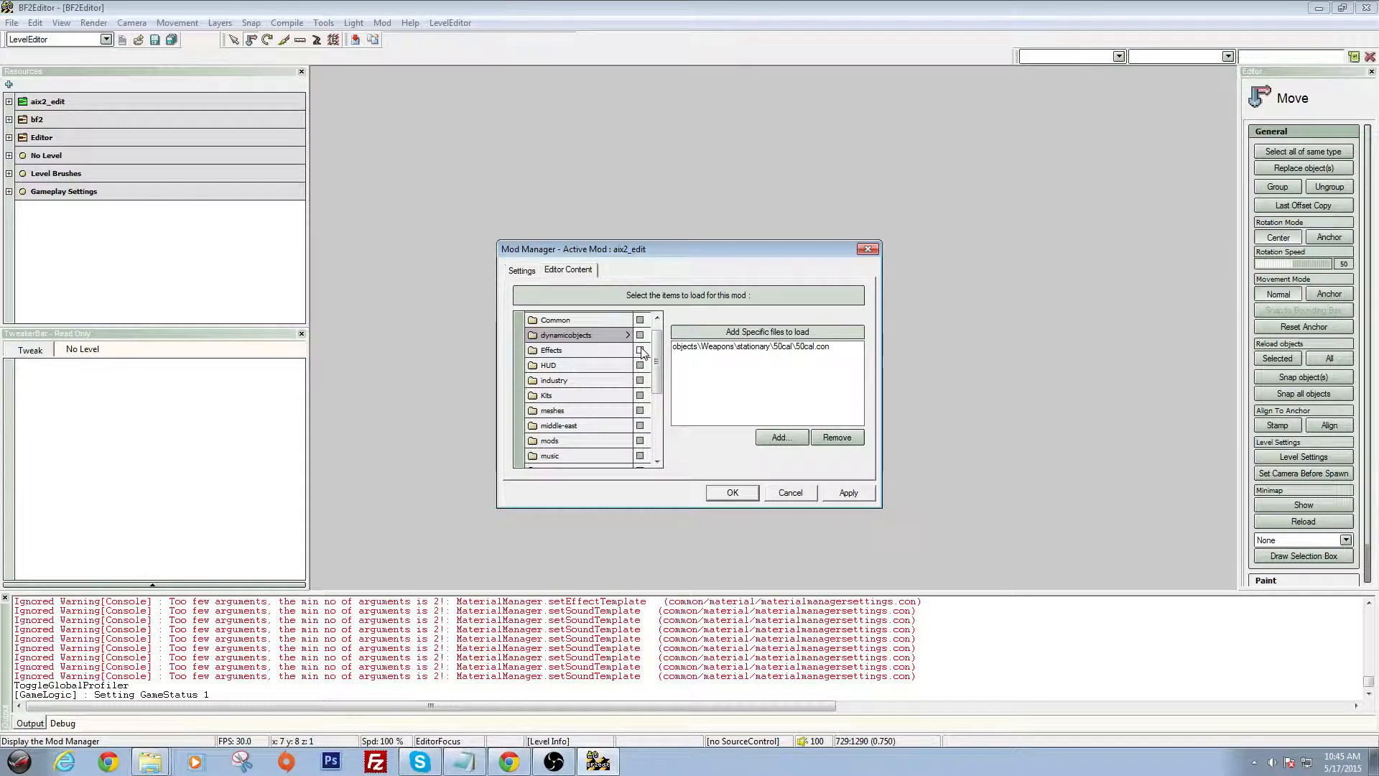
{"action": "left_click", "coordinate": [640, 350]}
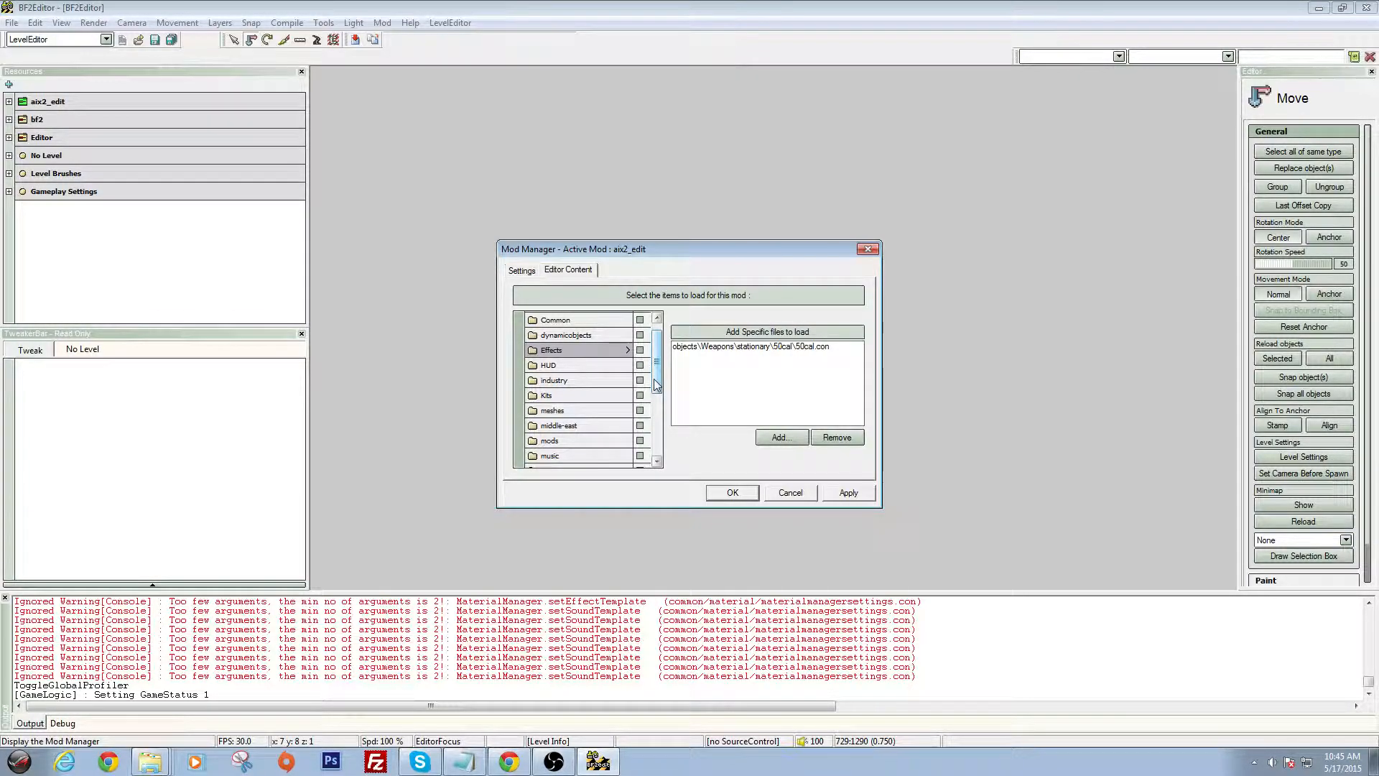
{"action": "scroll", "coordinate": [658, 383], "scroll_direction": "up", "scroll_amount": 1}
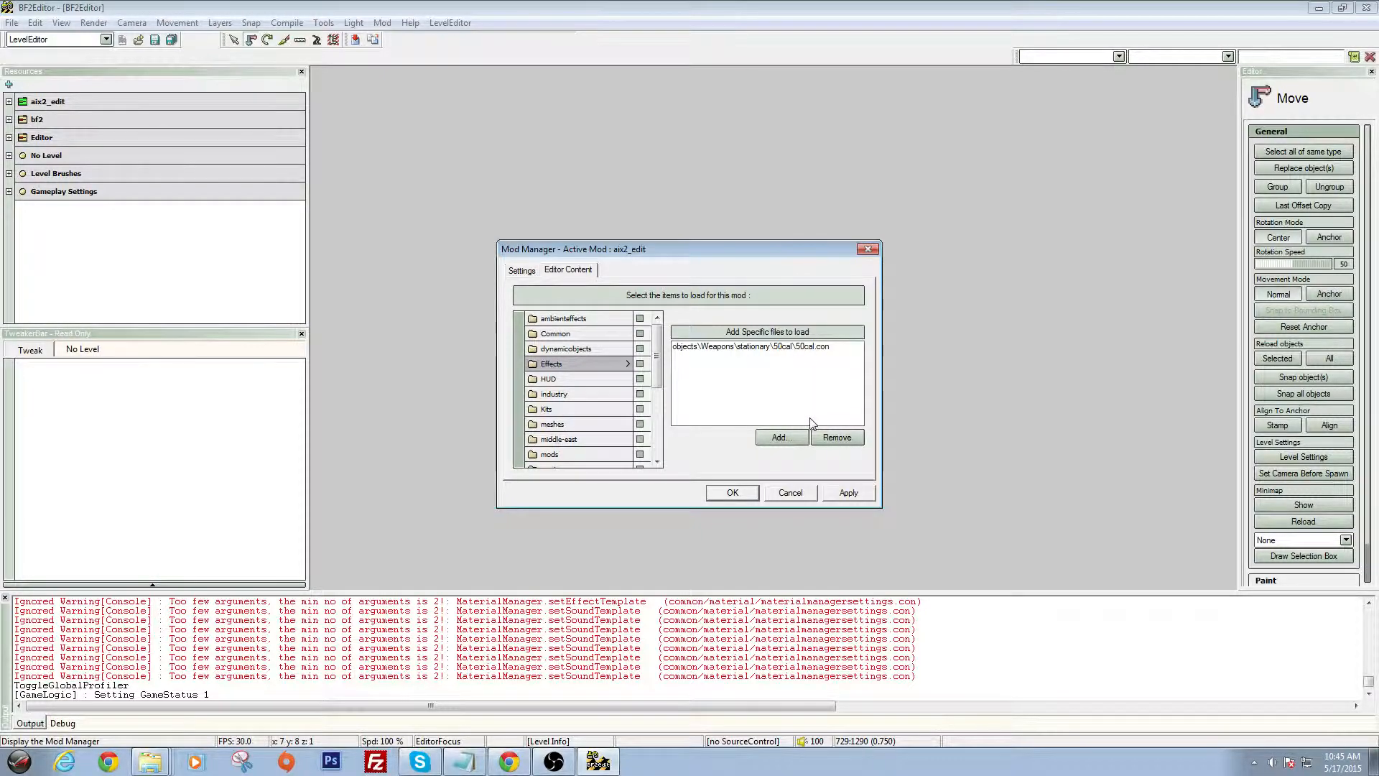
Remove the 50cal.con entry from the specific files to load, apply the change and close the Mod Manager.
{"action": "left_click", "coordinate": [804, 348]}
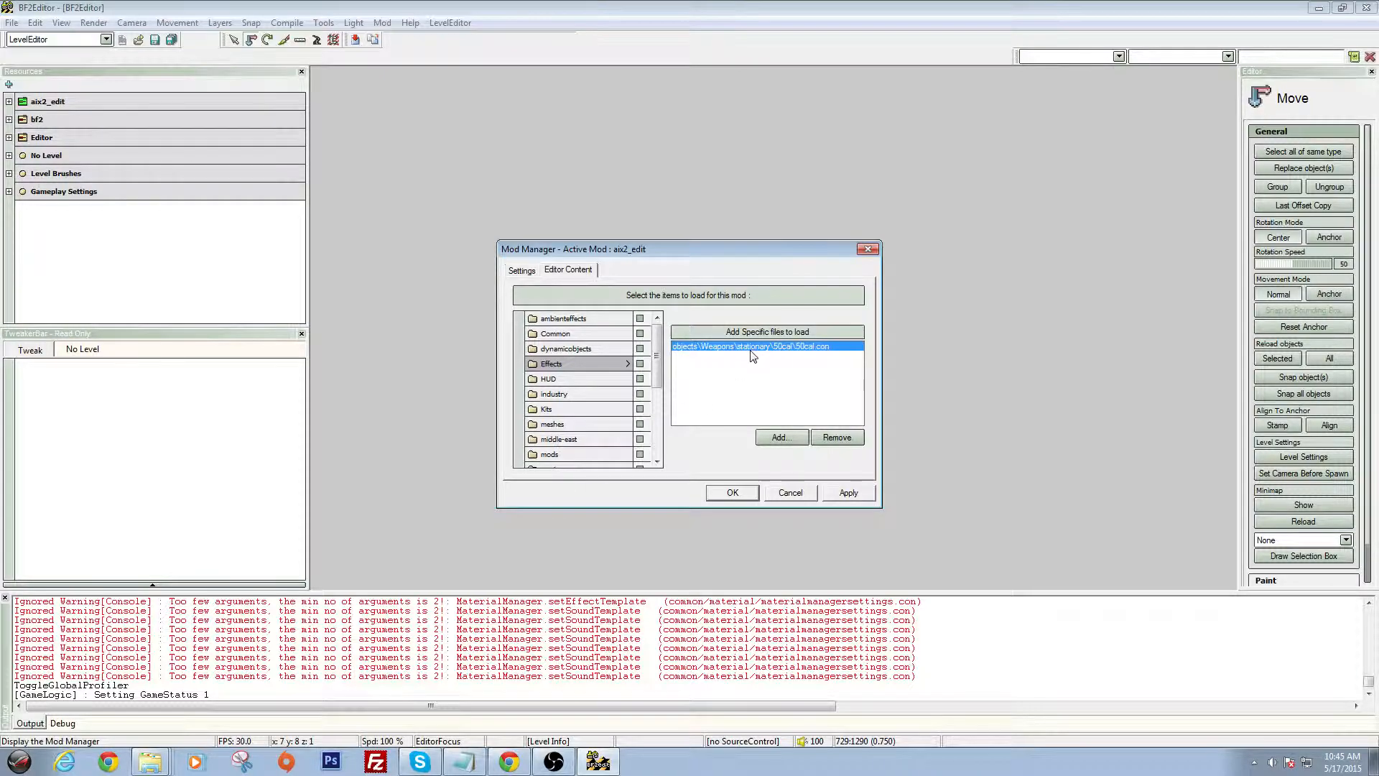
{"action": "left_click", "coordinate": [825, 444]}
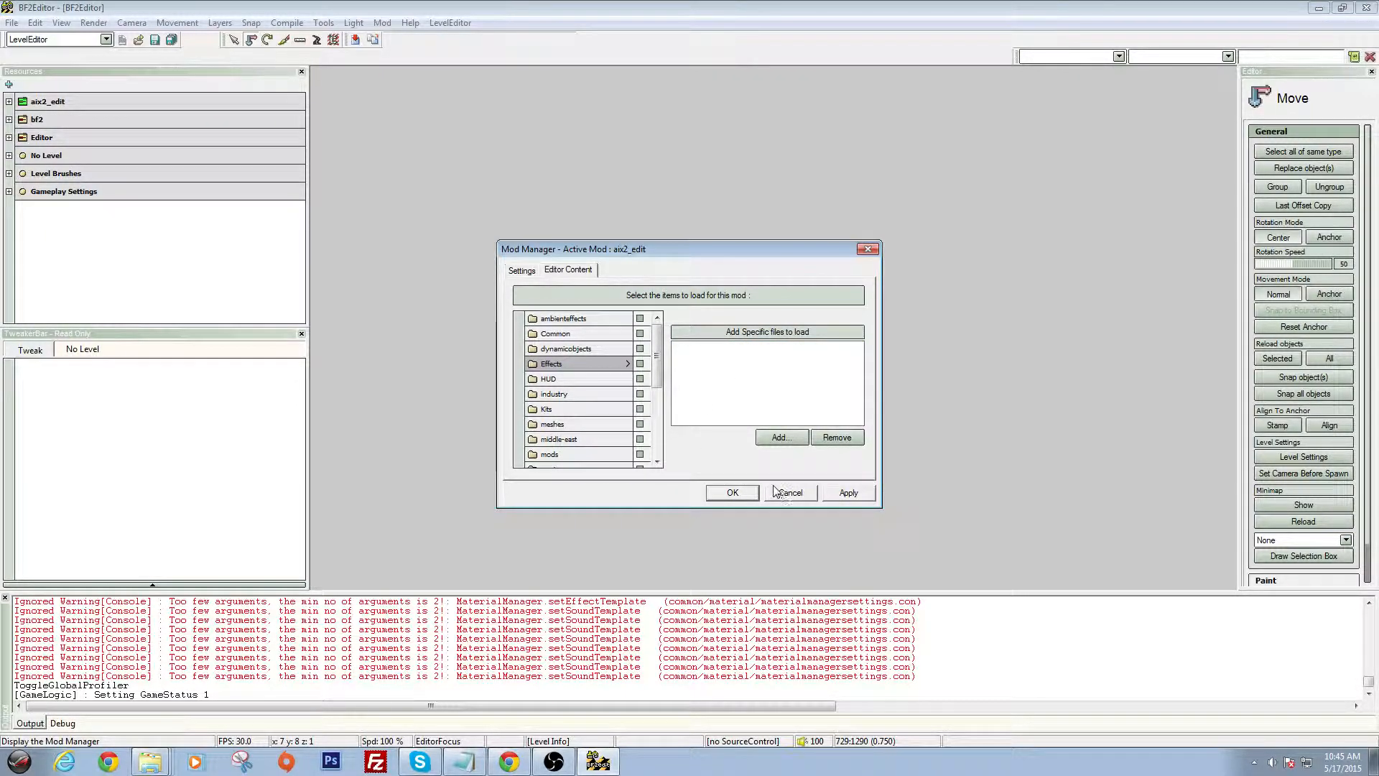
{"action": "left_click", "coordinate": [848, 492]}
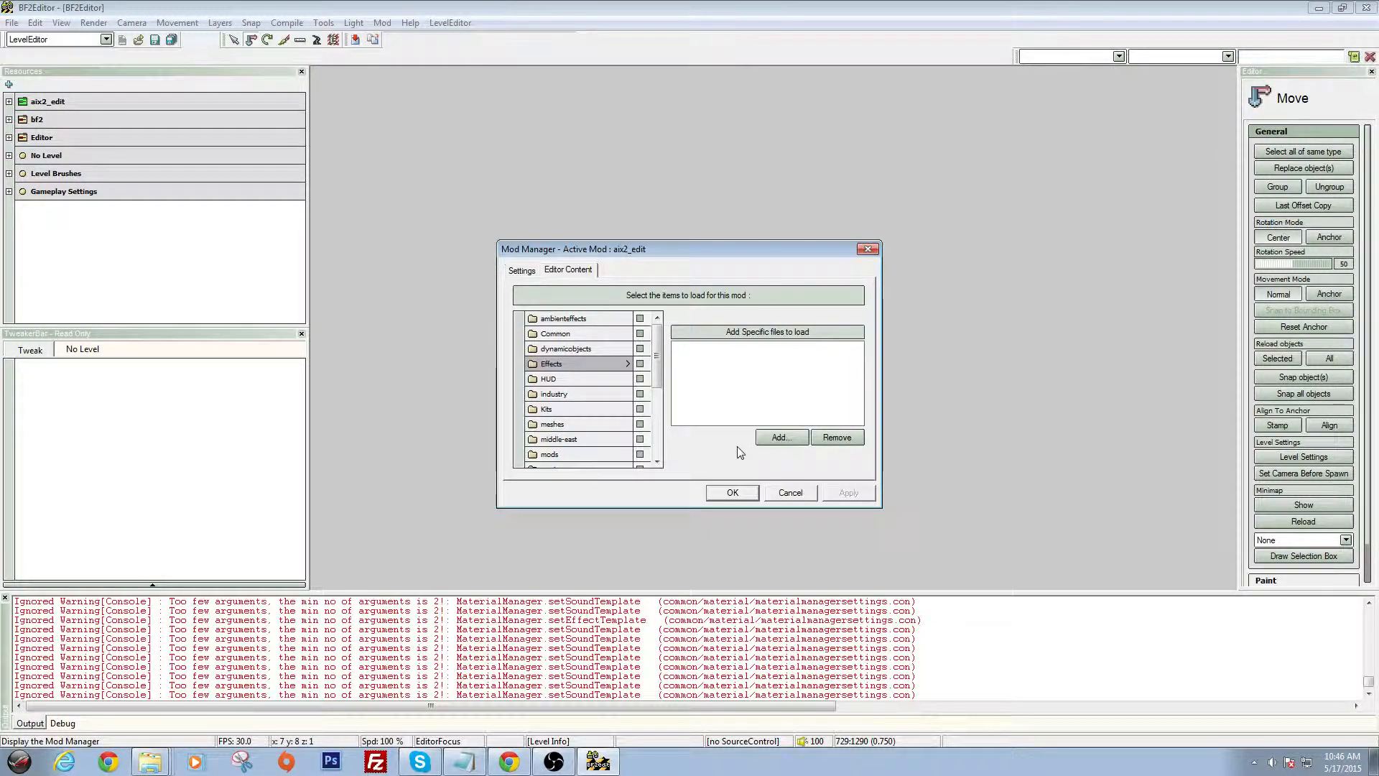
{"action": "left_click", "coordinate": [731, 492]}
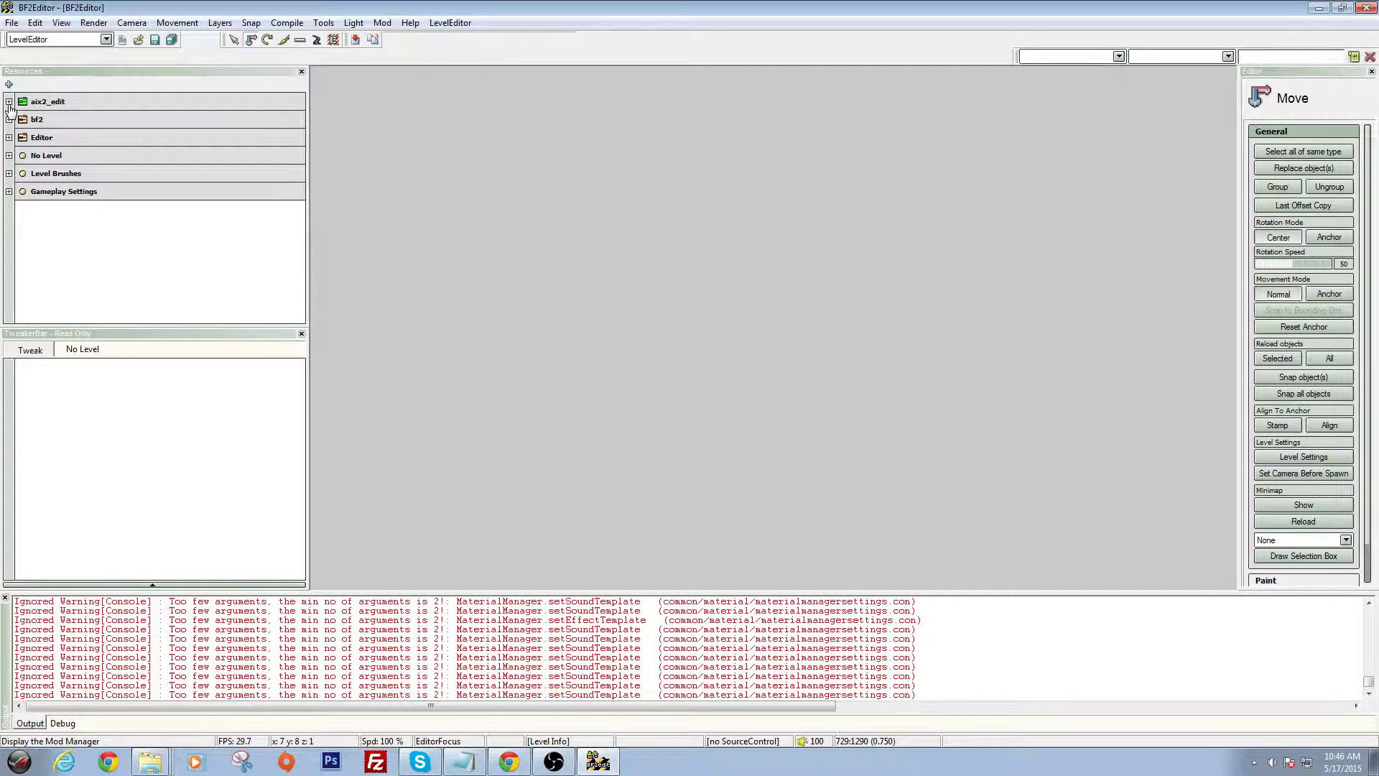
Expand the aix2_edit mod's objects folder in the resource tree and review its subfolders.
{"action": "left_click", "coordinate": [8, 102]}
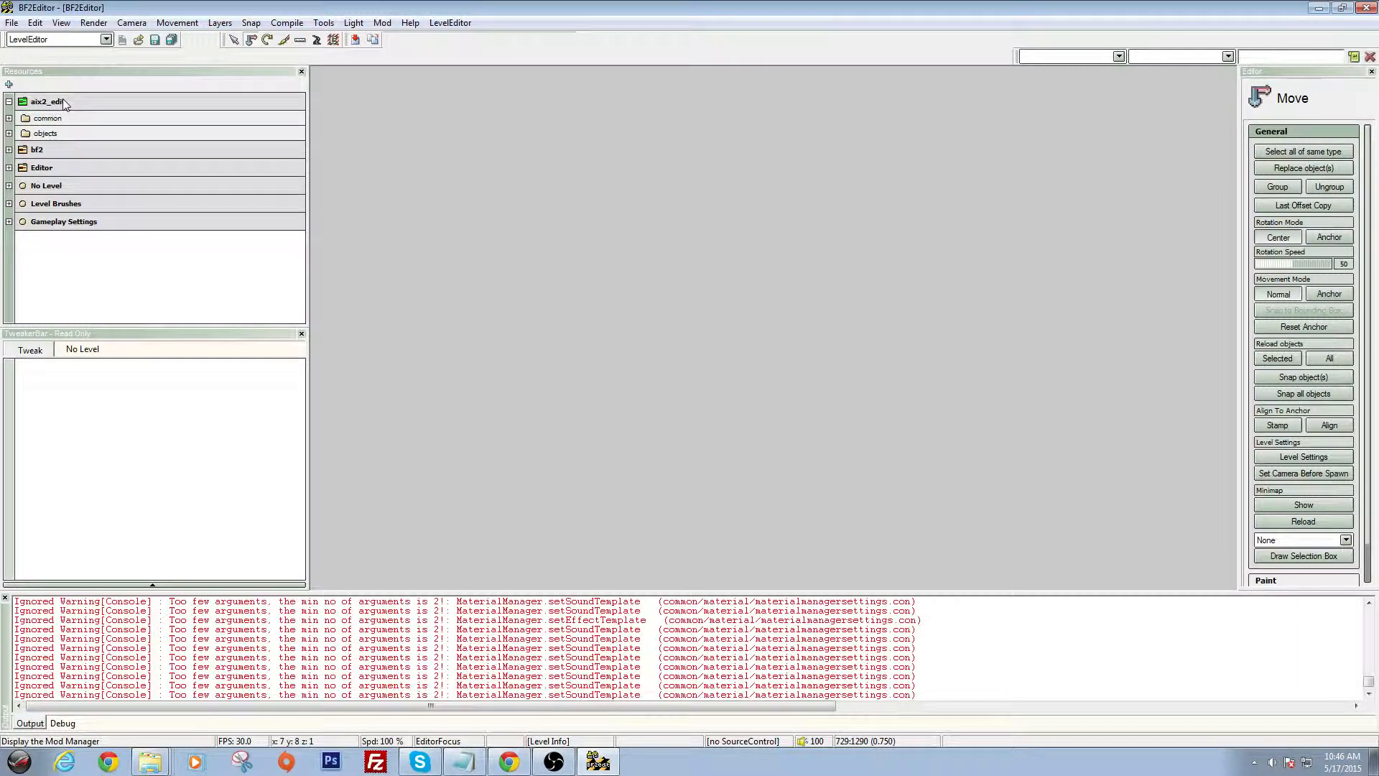
{"action": "left_click", "coordinate": [8, 133]}
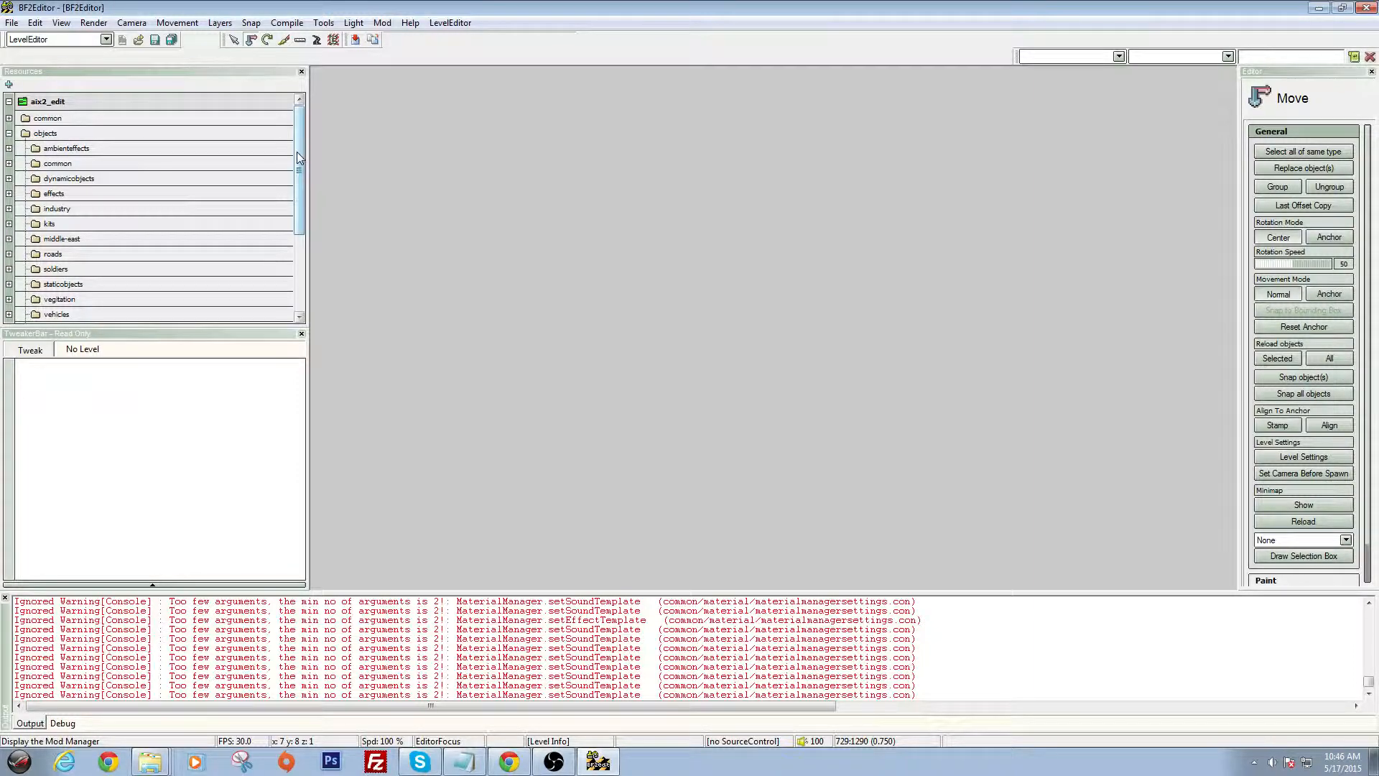
{"action": "left_click_drag", "start_coordinate": [299, 157], "coordinate": [299, 195]}
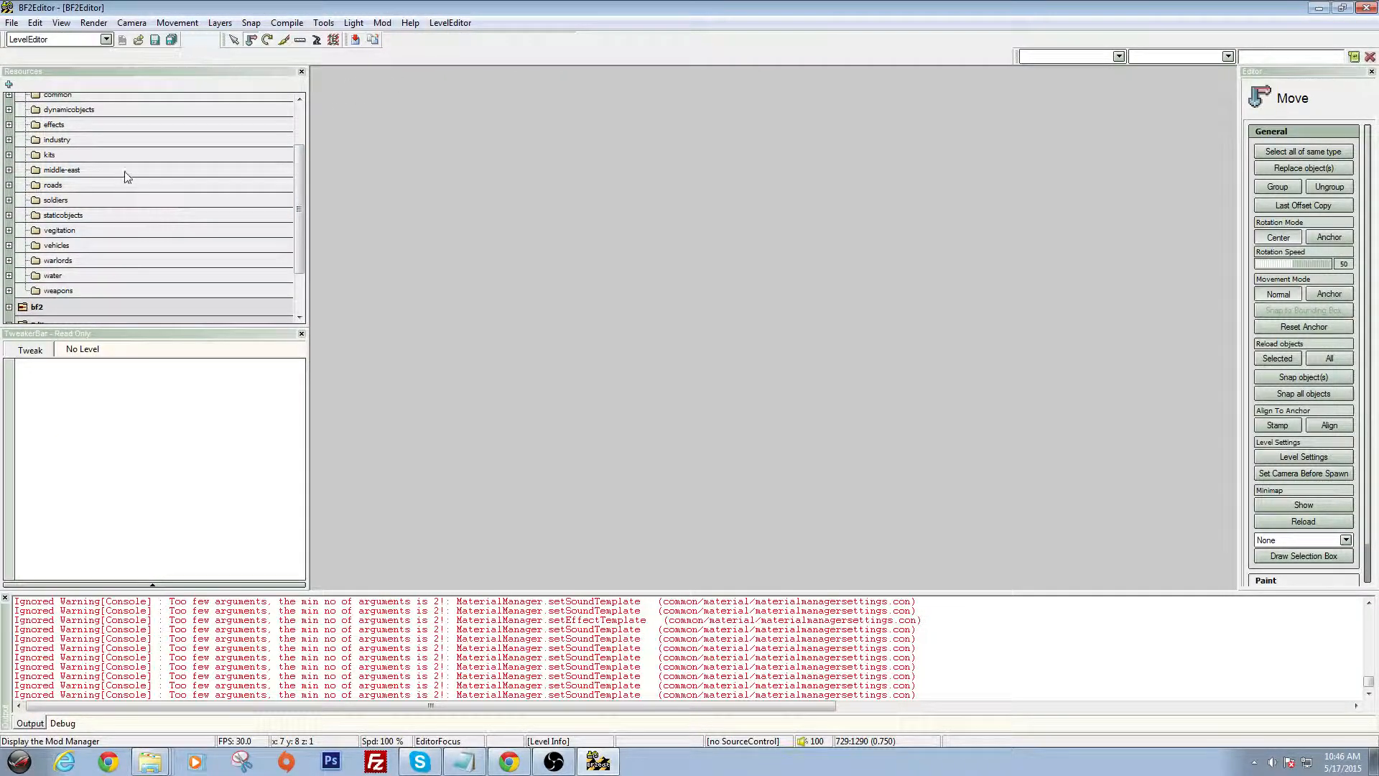
Expand the staticobjects folder under the aix2_edit objects, review its subfolders and collapse it again.
{"action": "scroll", "coordinate": [75, 215], "scroll_direction": "up", "scroll_amount": 3}
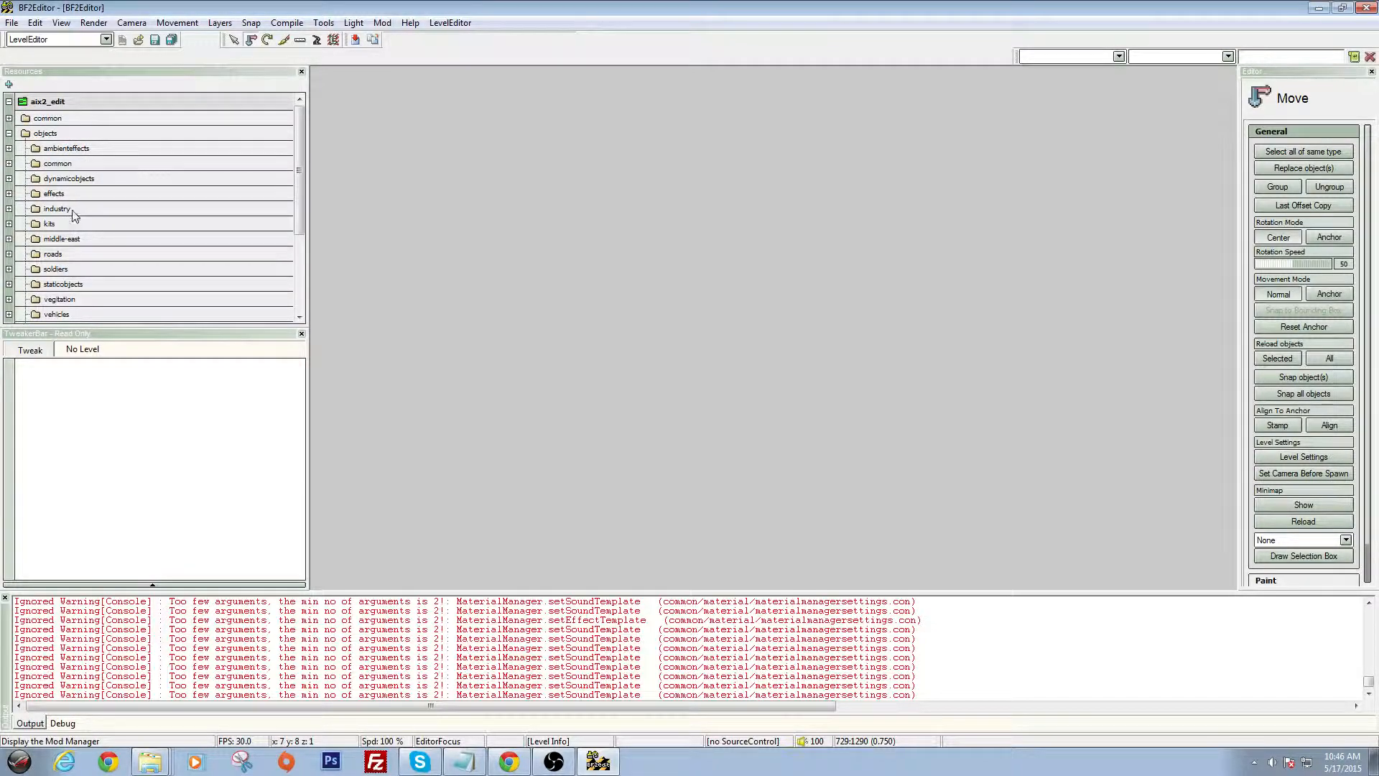
{"action": "scroll", "coordinate": [70, 224], "scroll_direction": "down", "scroll_amount": 2}
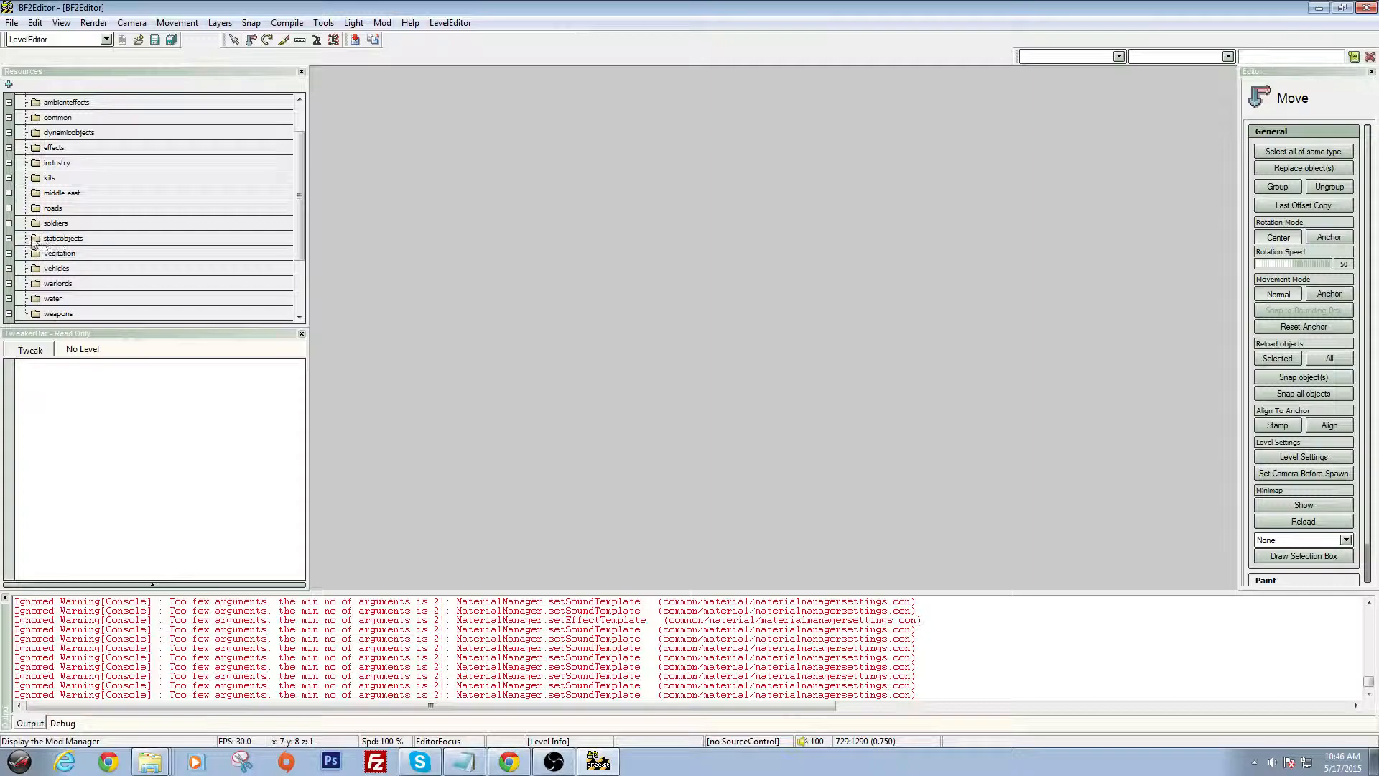
{"action": "left_click", "coordinate": [9, 238]}
{"action": "scroll", "coordinate": [90, 269], "scroll_direction": "down", "scroll_amount": 5}
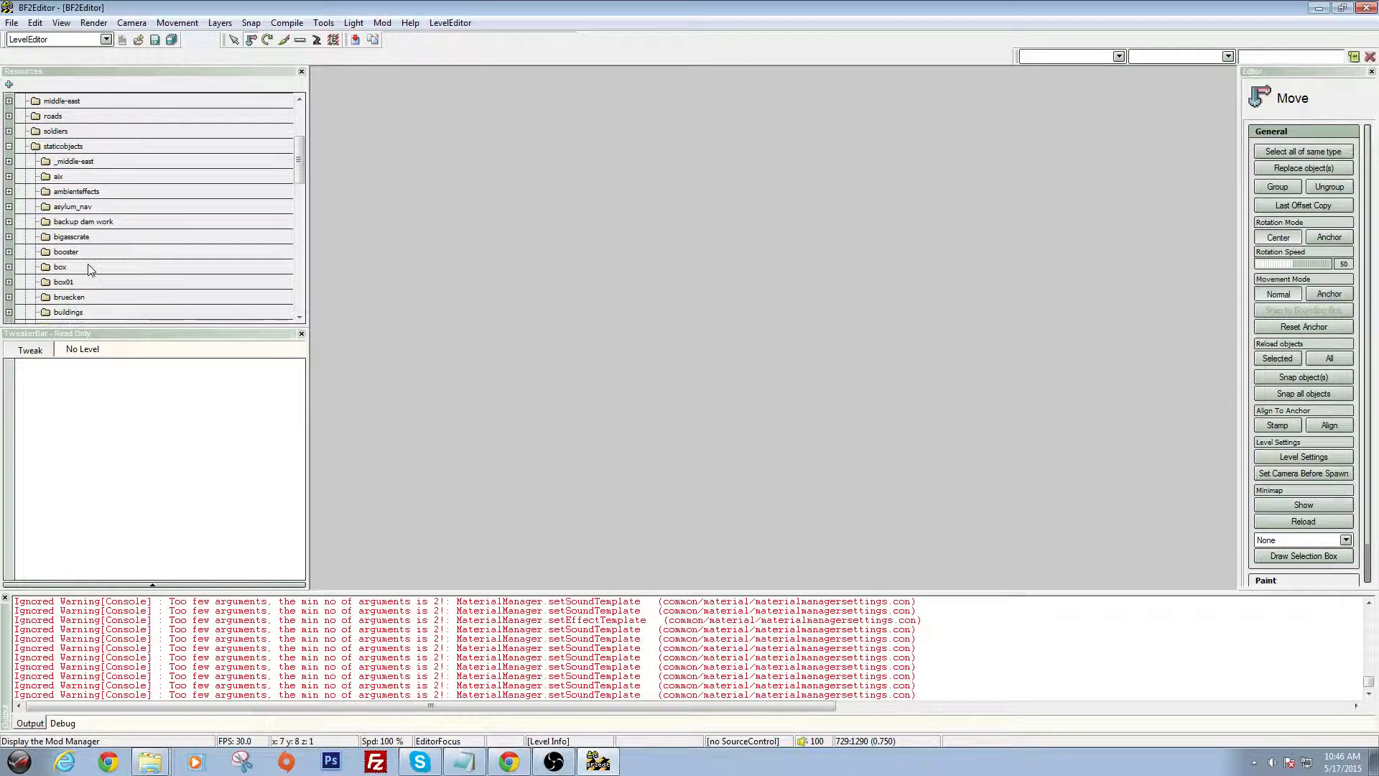
{"action": "scroll", "coordinate": [90, 270], "scroll_direction": "down", "scroll_amount": 6}
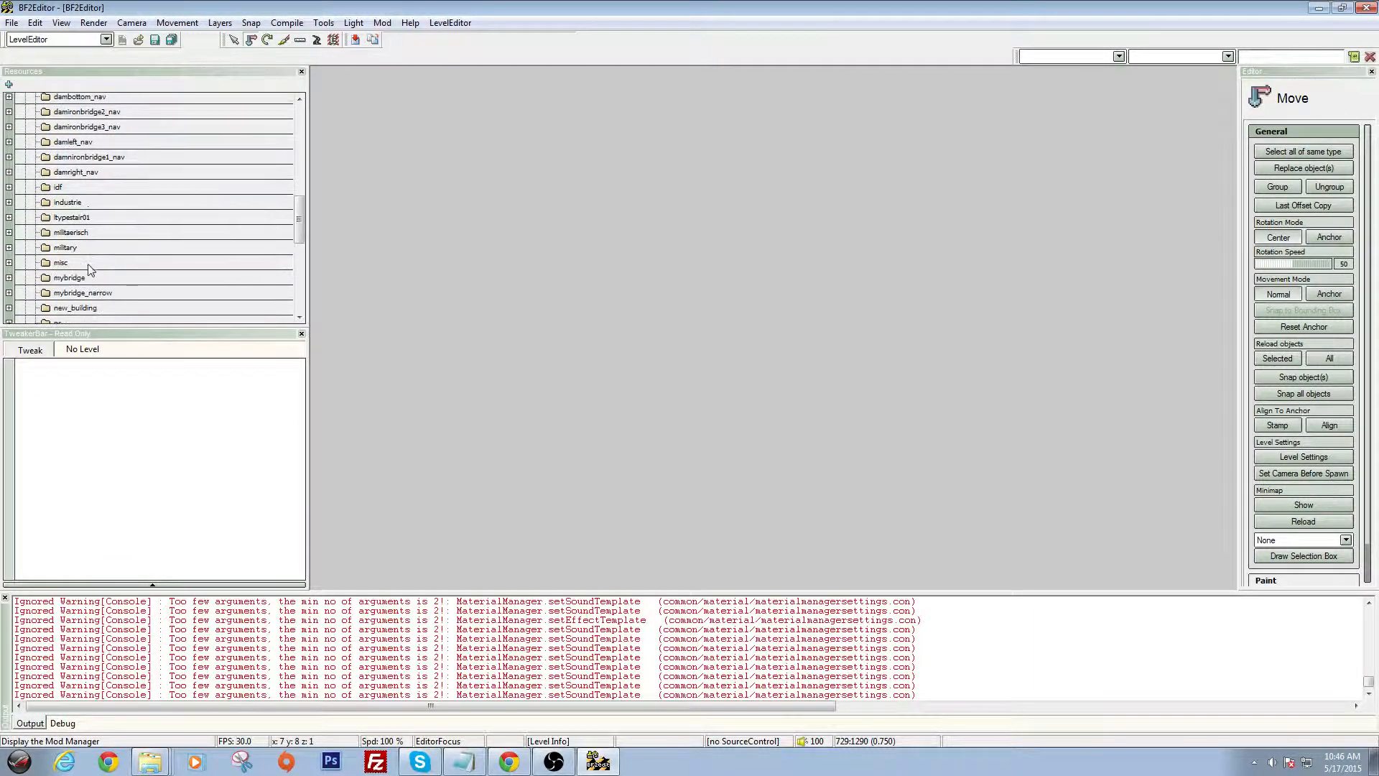
{"action": "scroll", "coordinate": [9, 181], "scroll_direction": "up", "scroll_amount": 12}
{"action": "left_click", "coordinate": [9, 284]}
Expand the vehicles folder and its first subfolder under the aix2_edit objects, and review the aircraft folders in it.
{"action": "scroll", "coordinate": [29, 269], "scroll_direction": "down", "scroll_amount": 3}
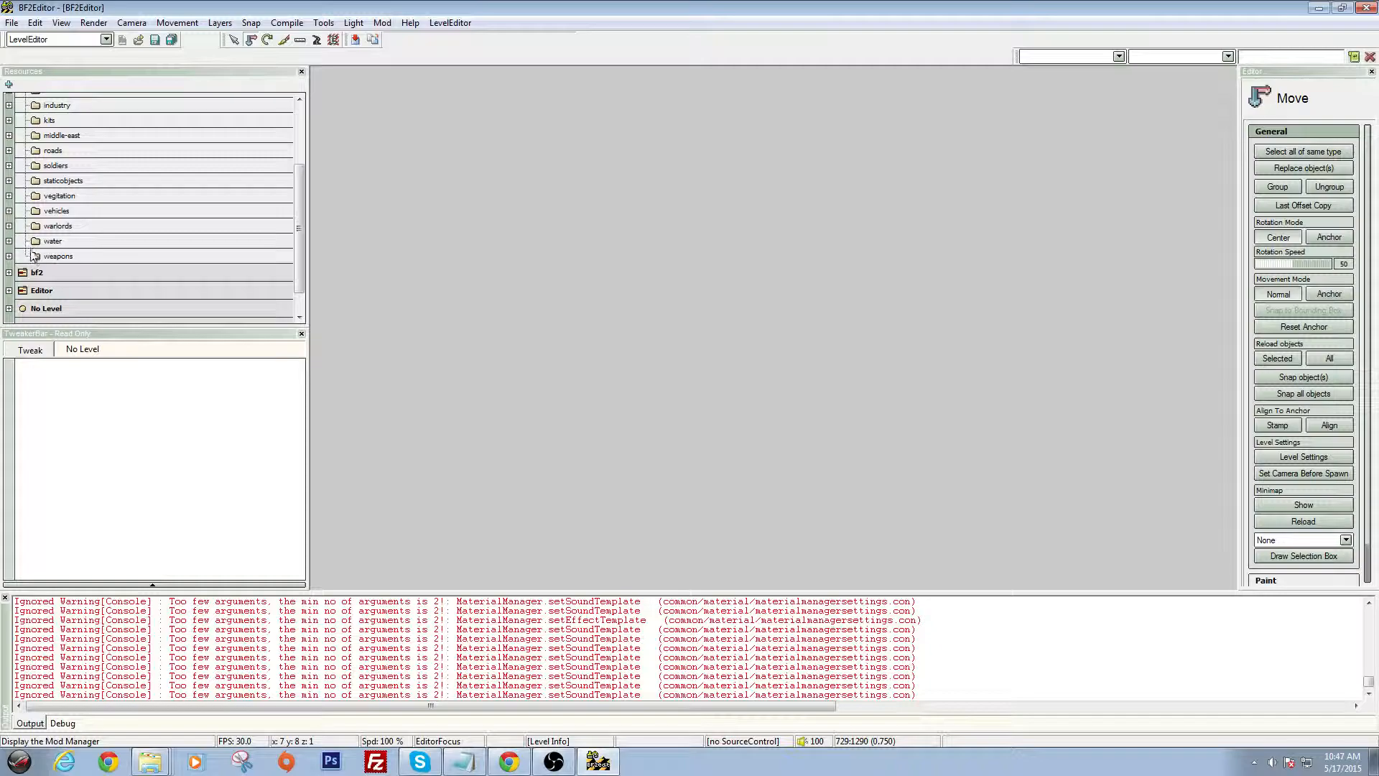
{"action": "left_click", "coordinate": [9, 212]}
{"action": "left_click", "coordinate": [13, 226]}
{"action": "scroll", "coordinate": [111, 258], "scroll_direction": "down", "scroll_amount": 5}
{"action": "scroll", "coordinate": [111, 258], "scroll_direction": "down", "scroll_amount": 8}
{"action": "scroll", "coordinate": [111, 259], "scroll_direction": "down", "scroll_amount": 5}
{"action": "scroll", "coordinate": [111, 259], "scroll_direction": "down", "scroll_amount": 5}
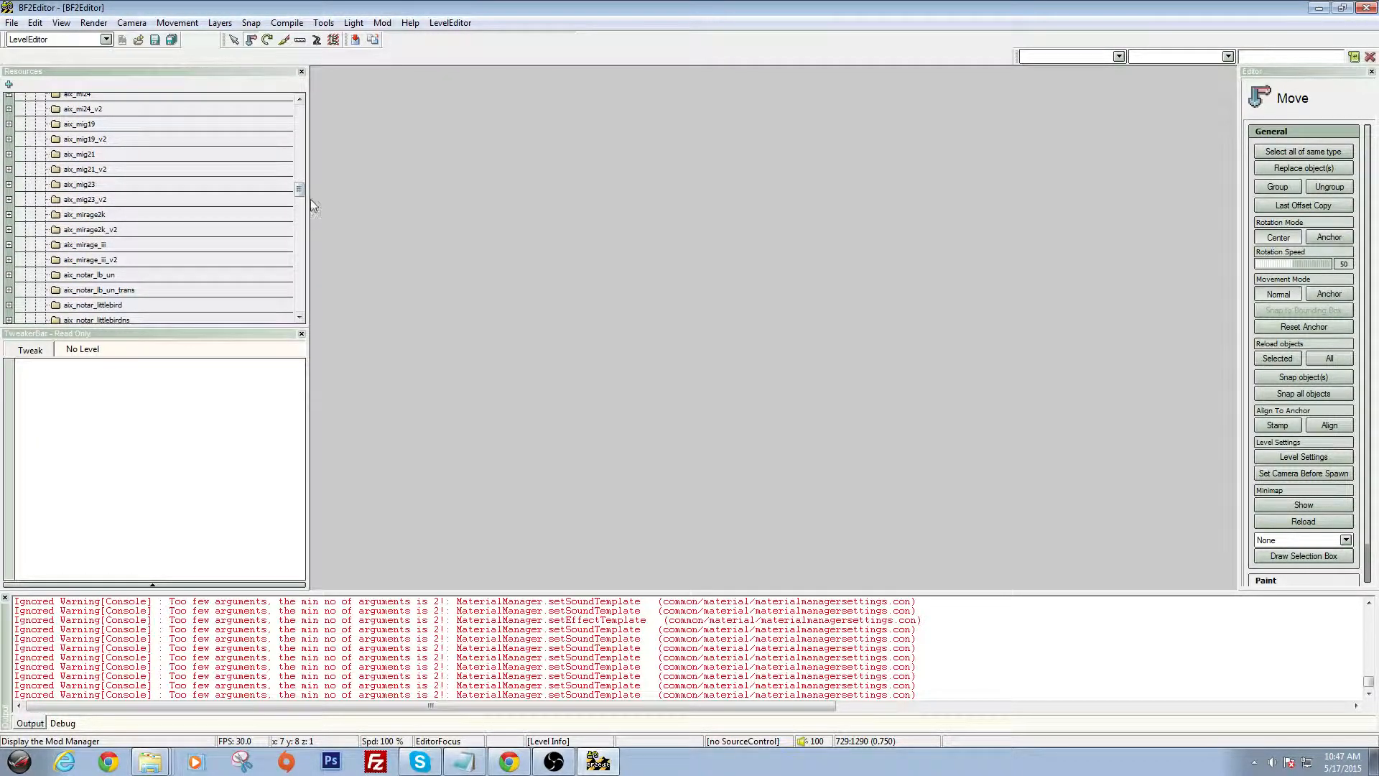
{"action": "scroll", "coordinate": [306, 190], "scroll_direction": "down", "scroll_amount": 10}
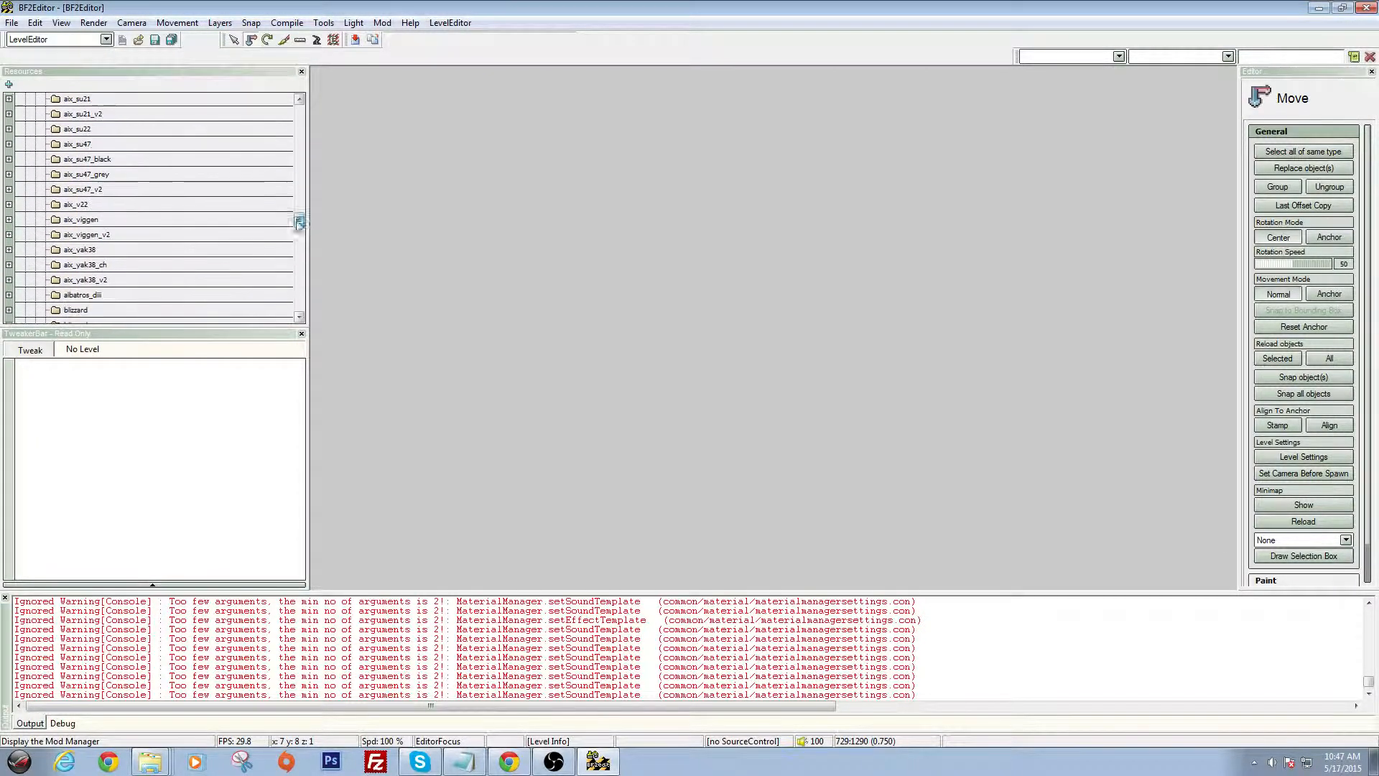
Load the chahe_a8 helicopter into the viewport of the ObjectEditor and set it to Input mode.
{"action": "left_click", "coordinate": [61, 39]}
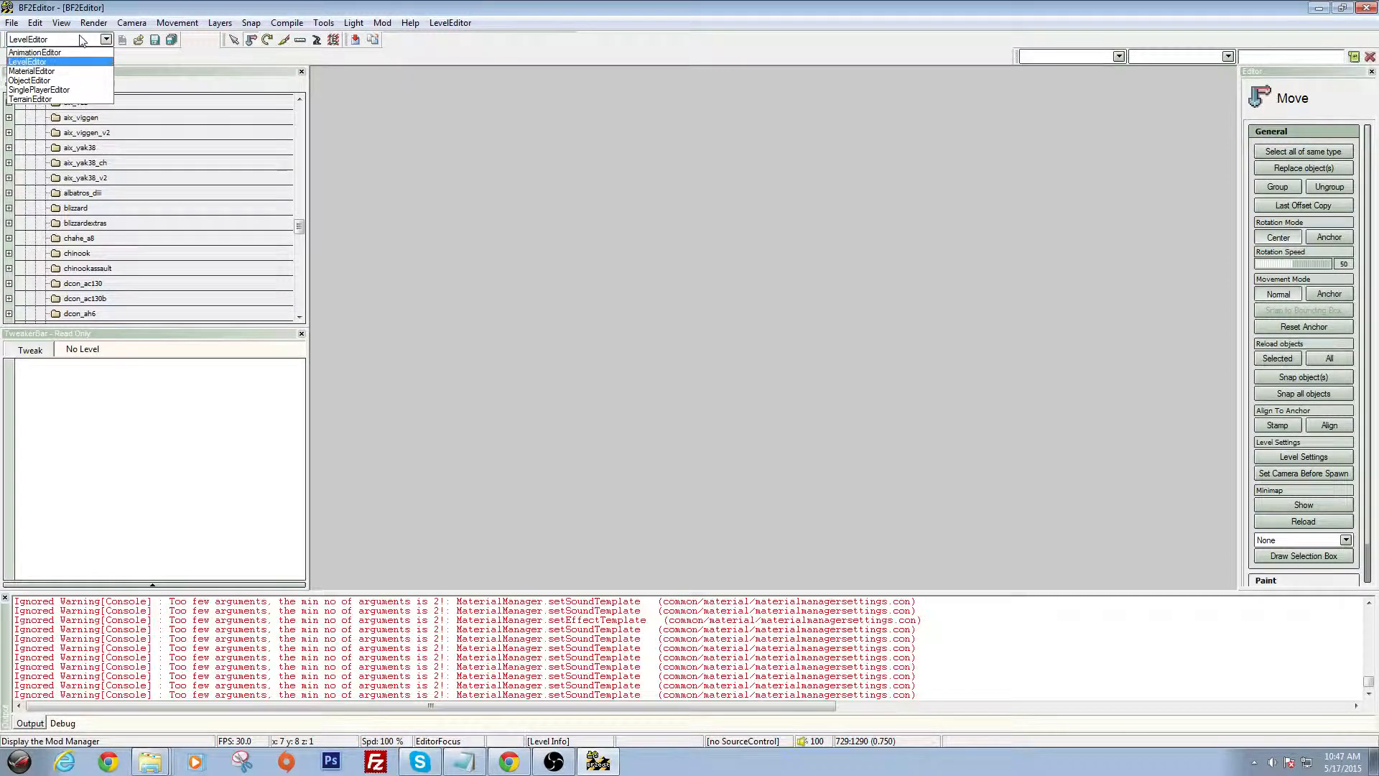
{"action": "left_click", "coordinate": [33, 81]}
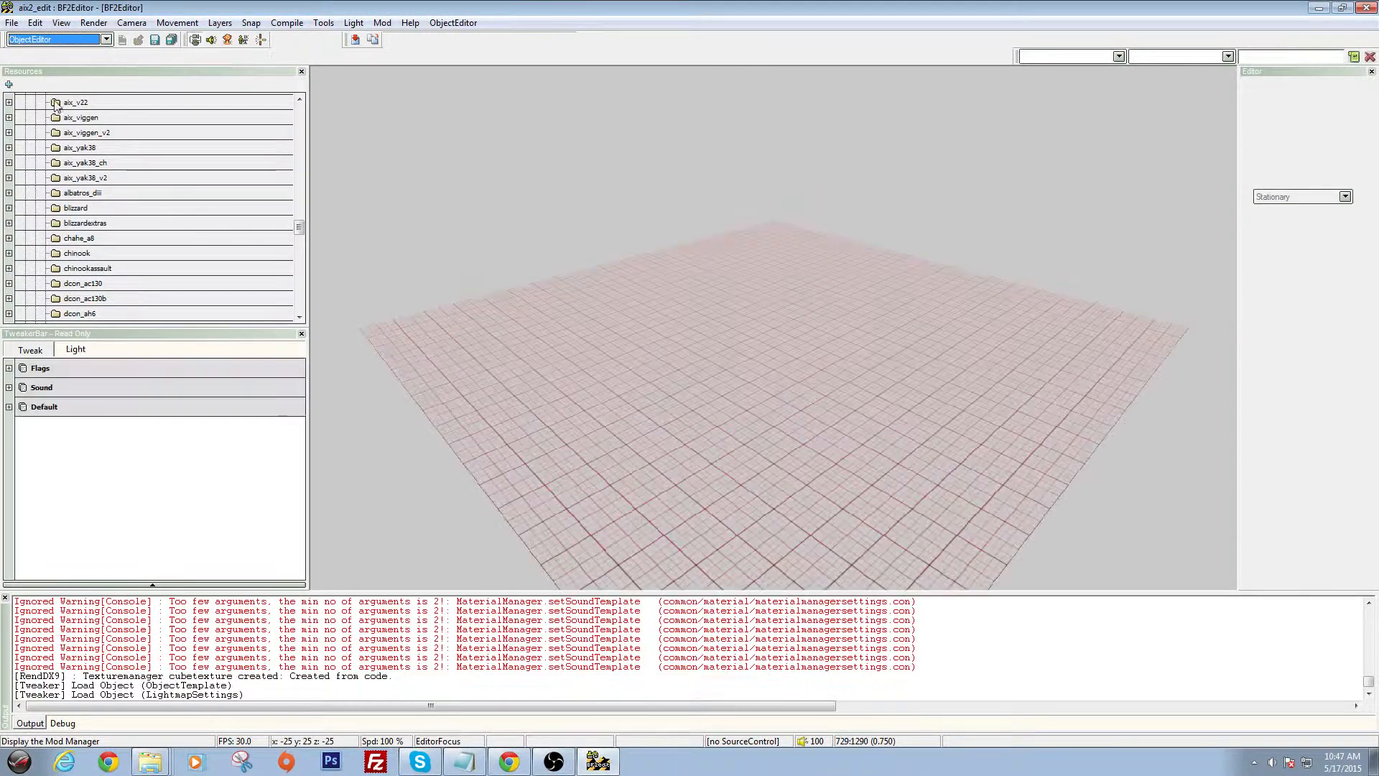
{"action": "double_click", "coordinate": [96, 241]}
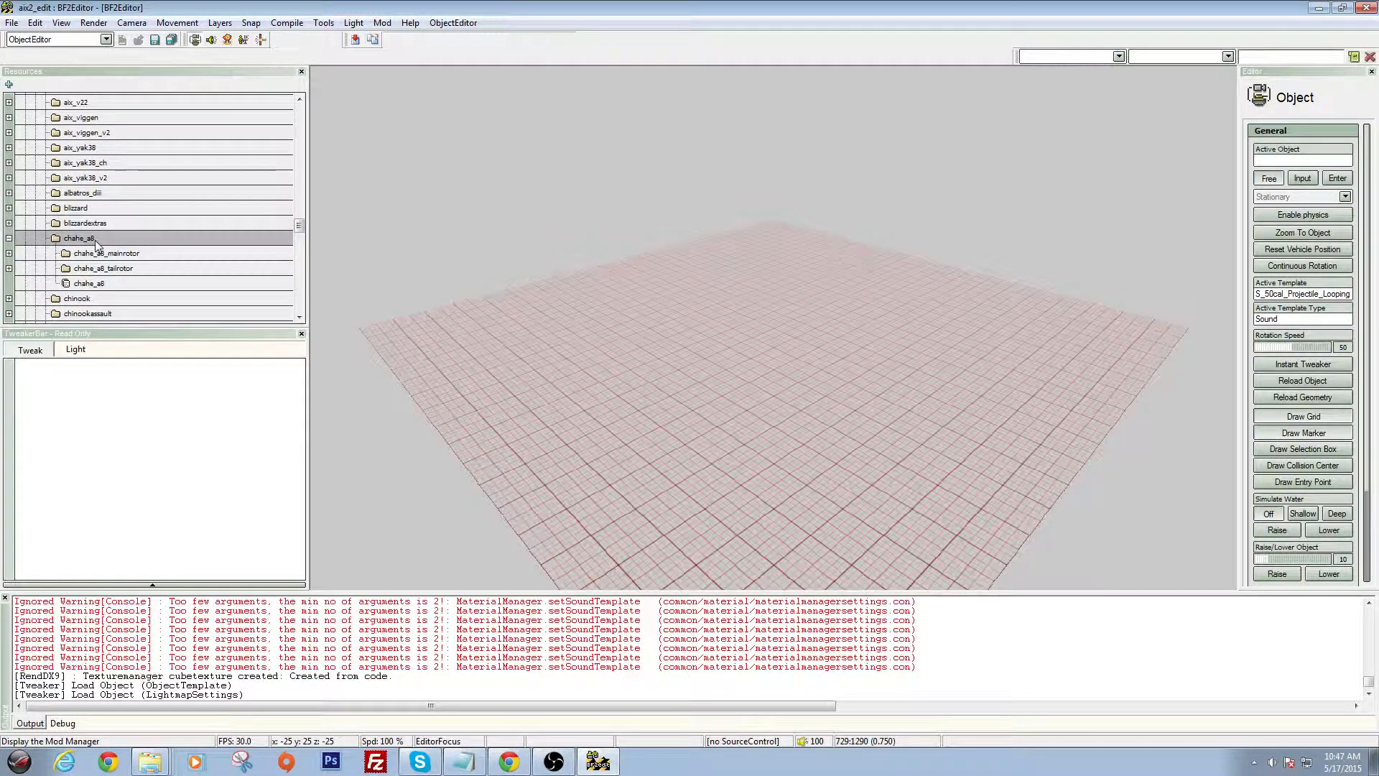
{"action": "left_click_drag", "start_coordinate": [91, 286], "coordinate": [762, 373]}
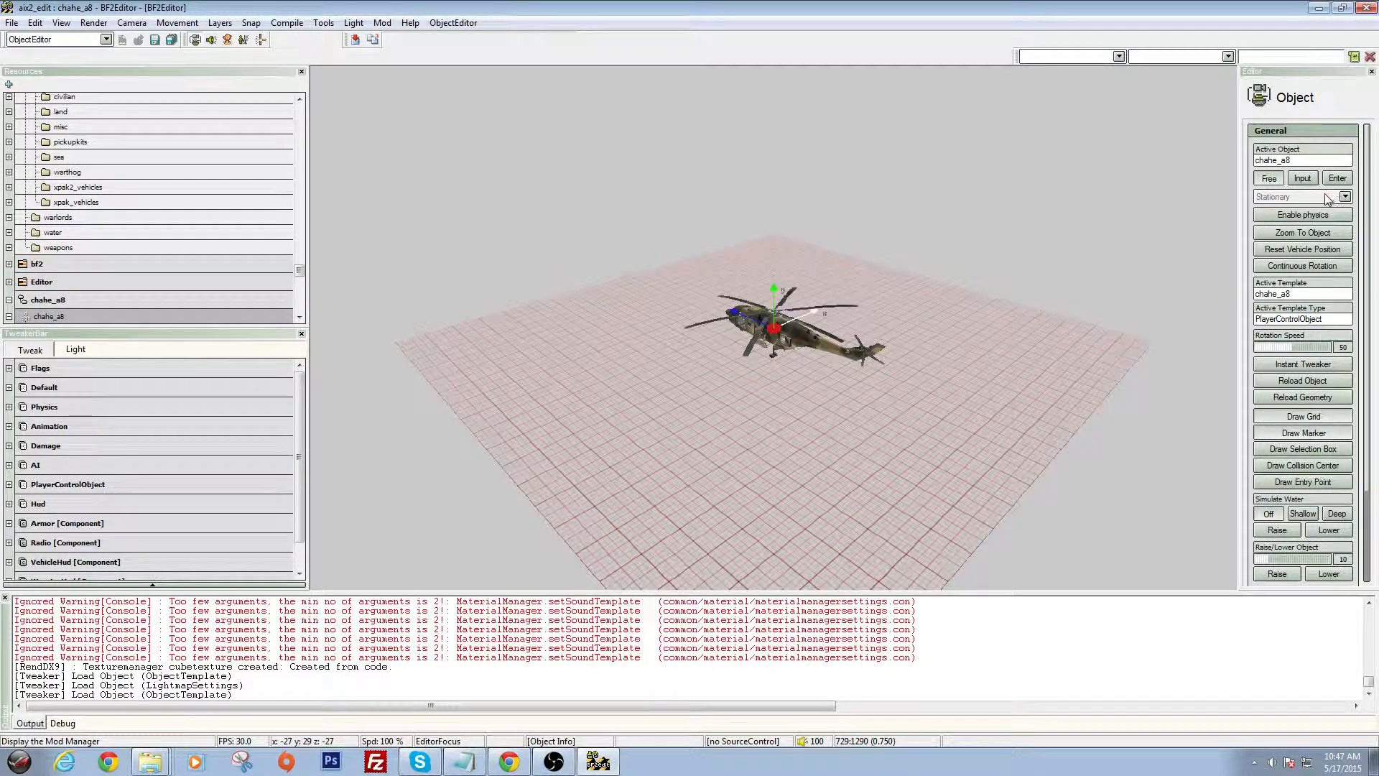
{"action": "left_click", "coordinate": [1303, 181]}
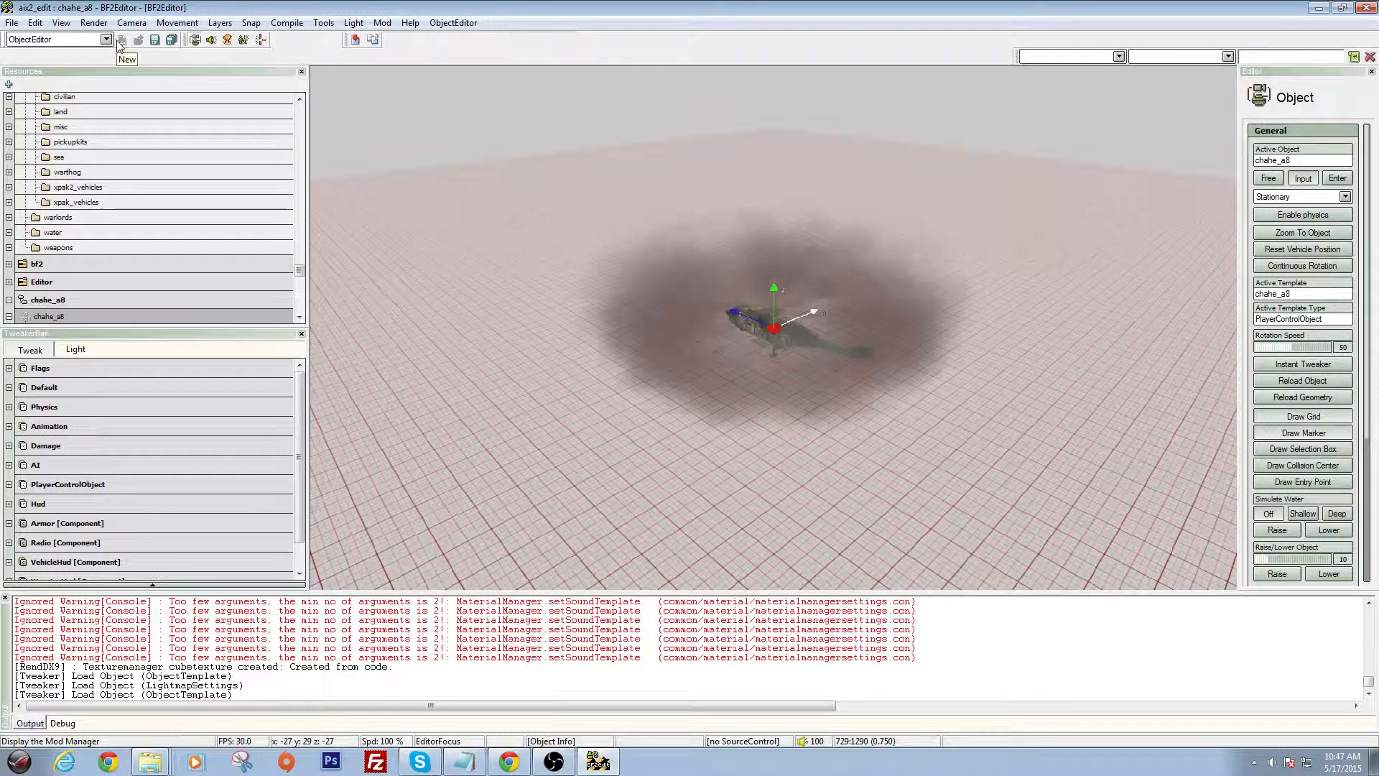
Close the editor and select the three LightmapSamples archives in the Battlefield 2\bf2editor folder in Windows Explorer.
{"action": "left_click", "coordinate": [1365, 7]}
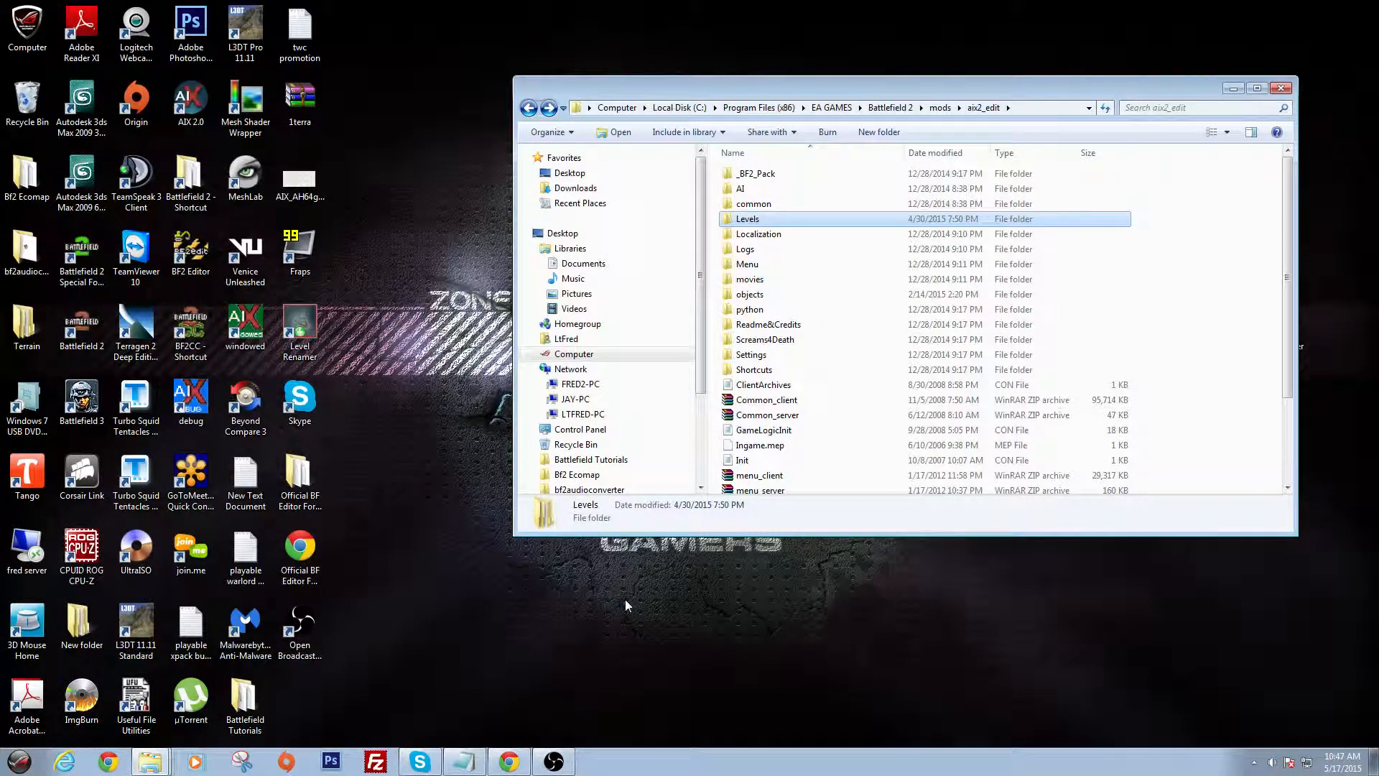
{"action": "left_click", "coordinate": [832, 108]}
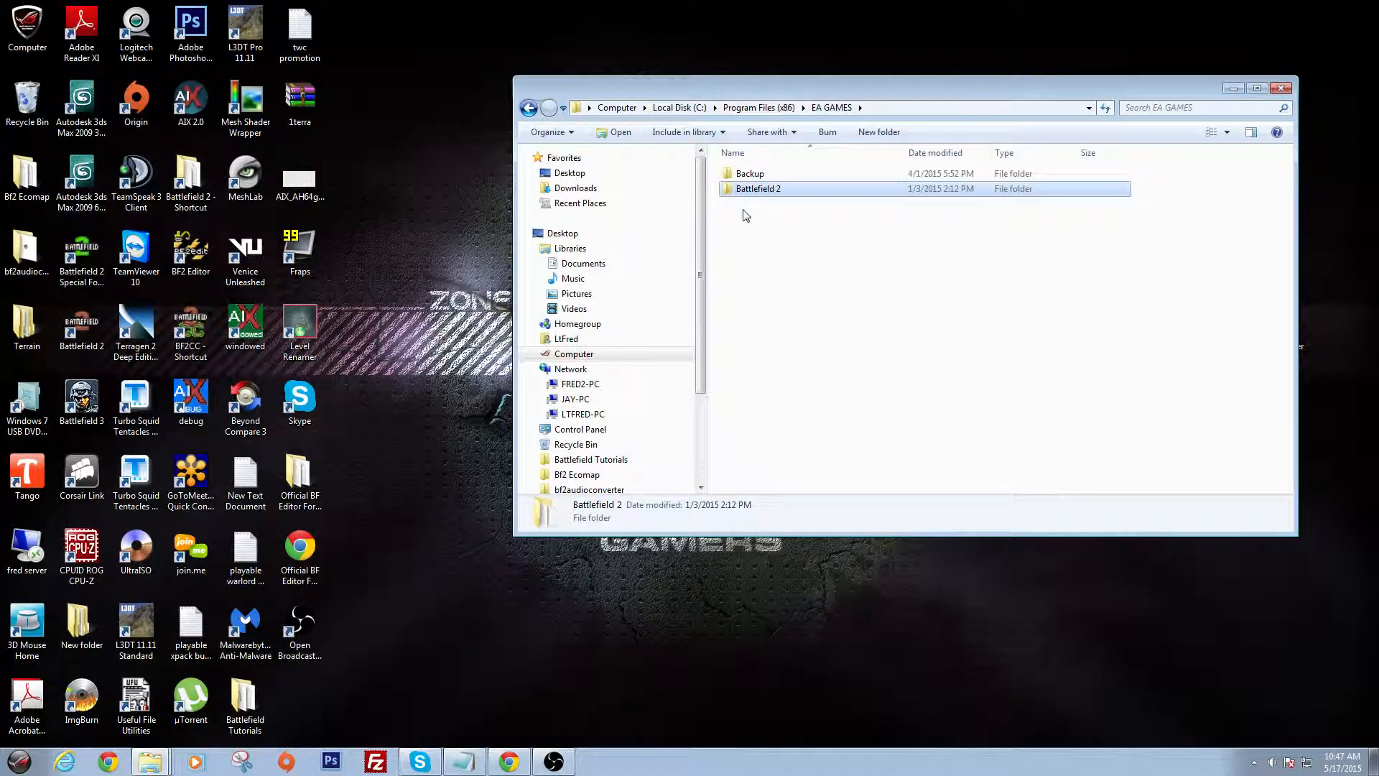
{"action": "double_click", "coordinate": [767, 192]}
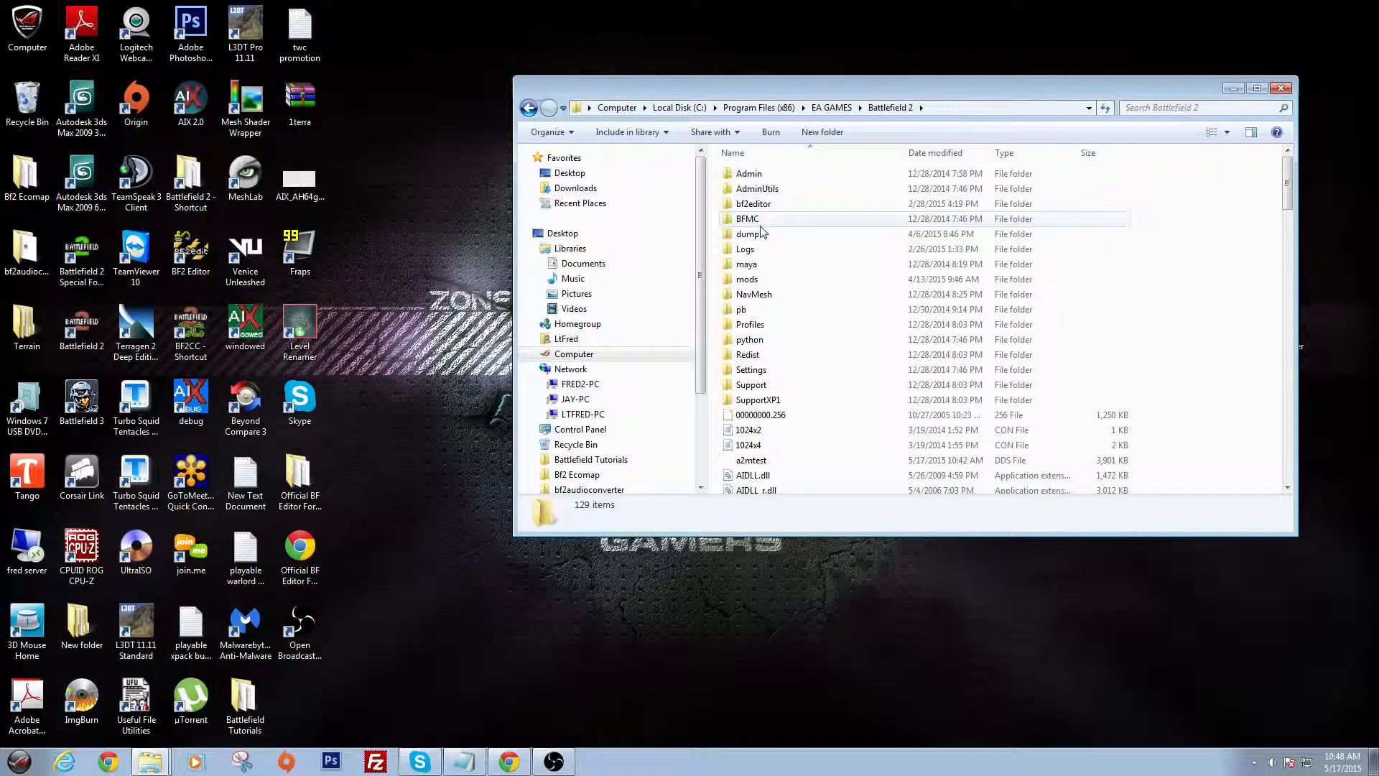
{"action": "double_click", "coordinate": [758, 204]}
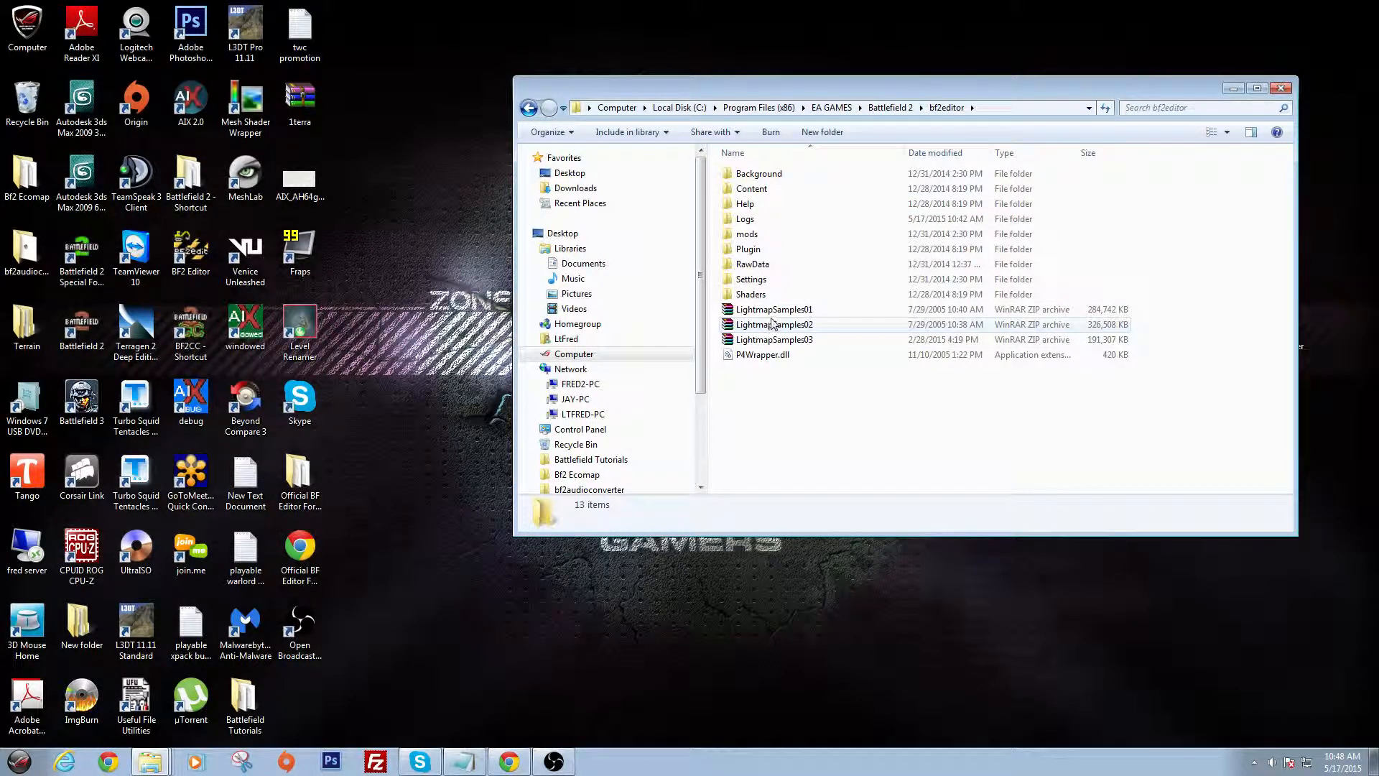
{"action": "left_click_drag", "start_coordinate": [1153, 312], "coordinate": [1102, 348]}
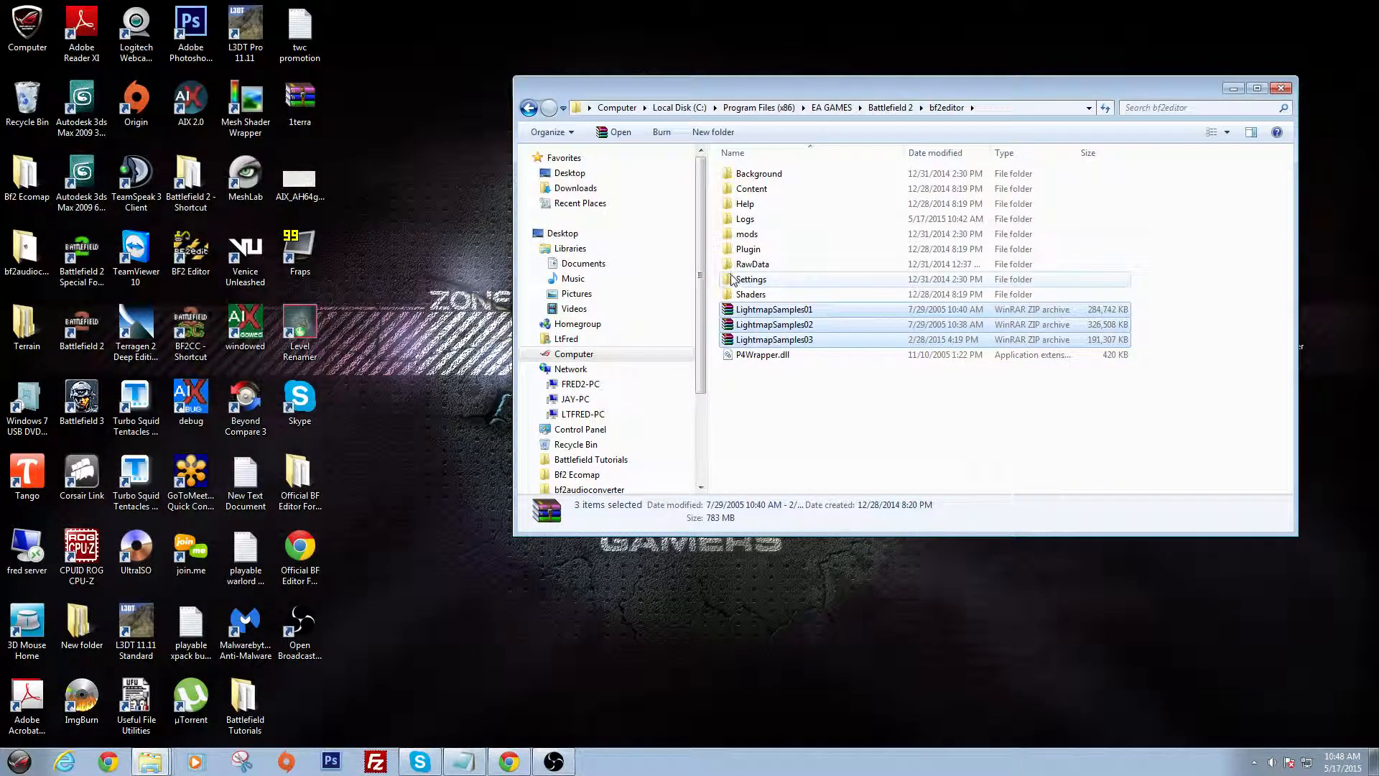
Open the Plugin configuration file in the bf2editor Settings folder, review its Autoload and Active entries, and close it.
{"action": "double_click", "coordinate": [747, 283]}
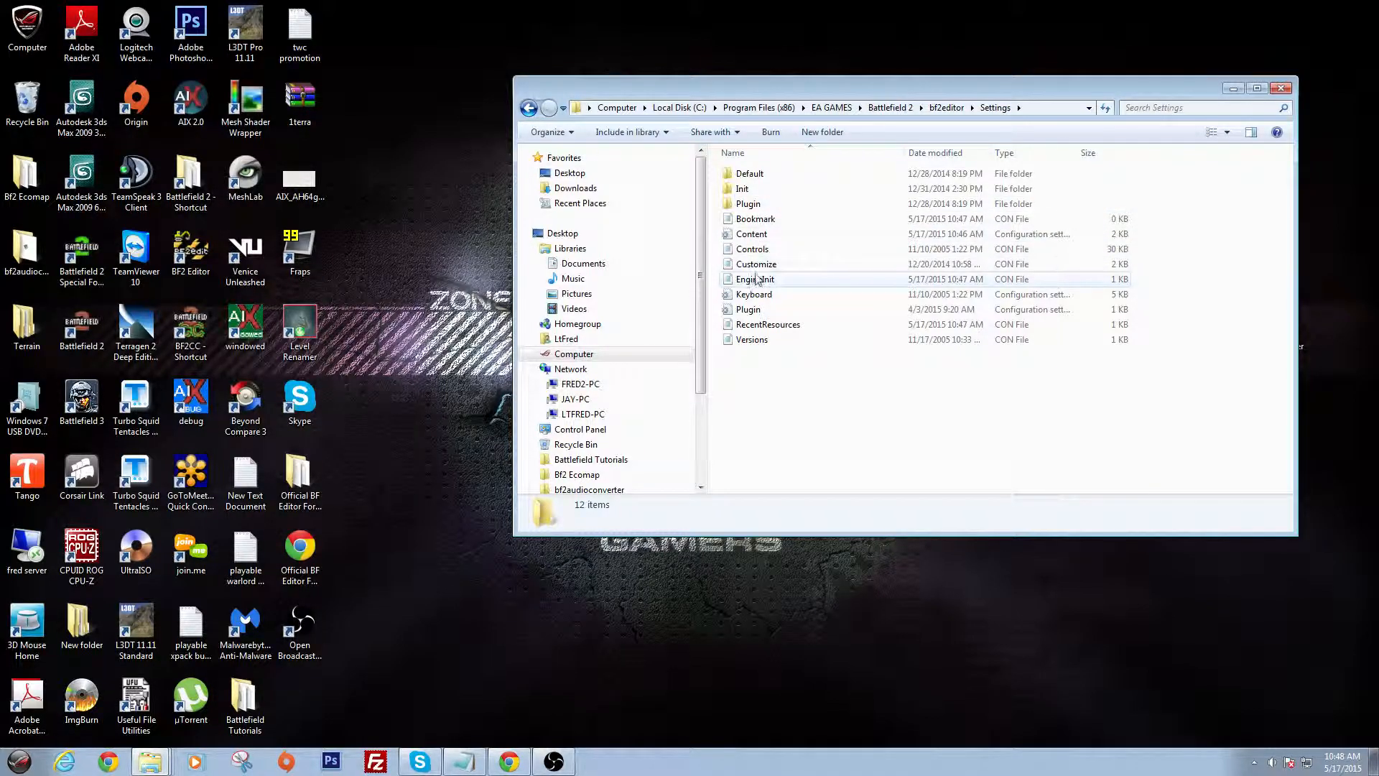
{"action": "double_click", "coordinate": [745, 311]}
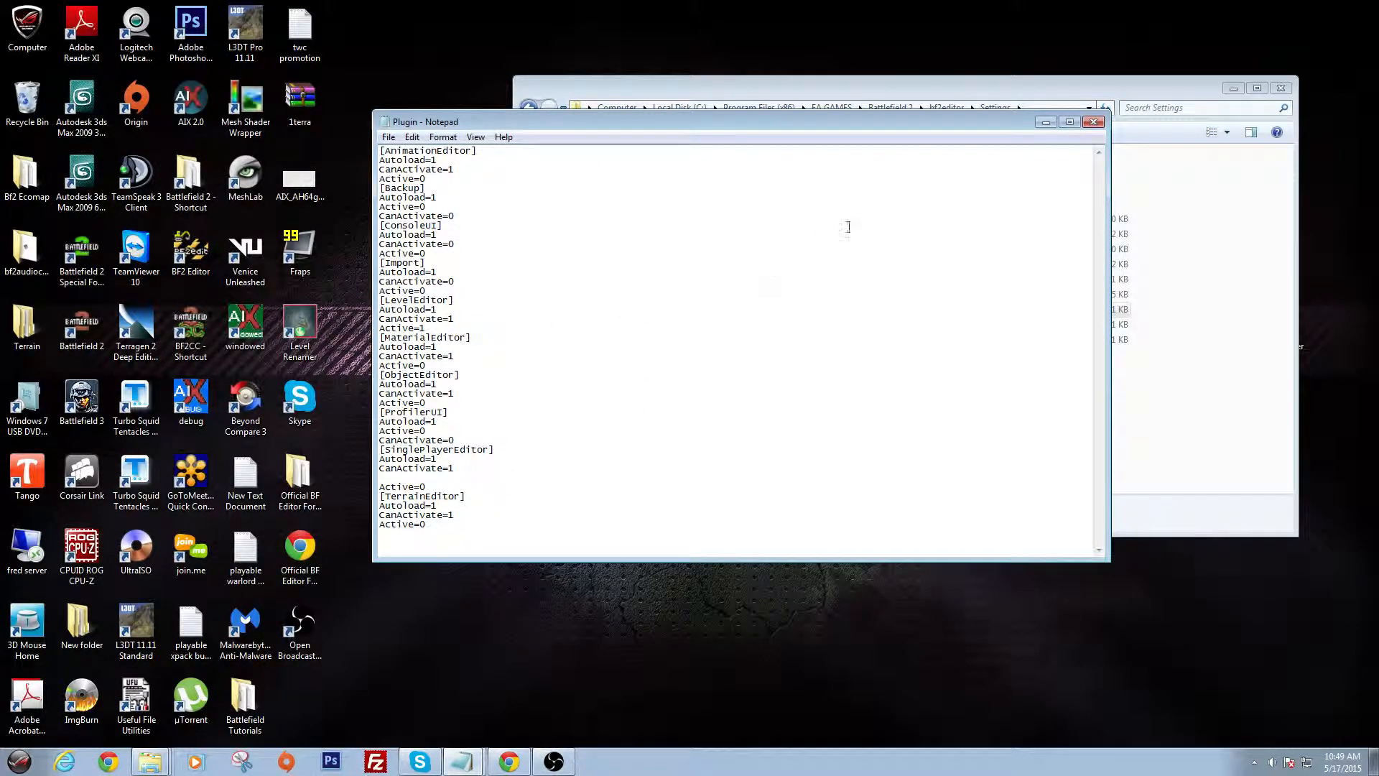
{"action": "left_click", "coordinate": [1093, 122]}
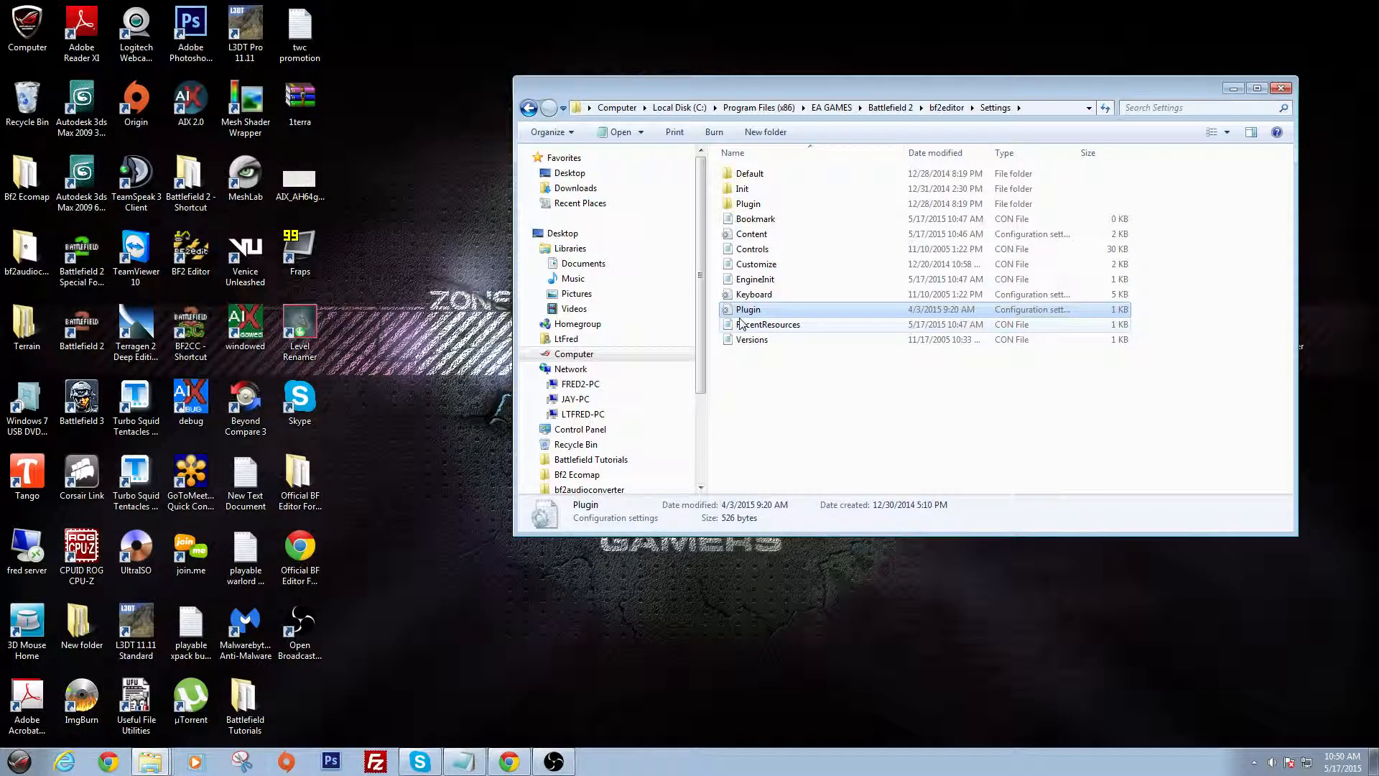
Open the Content configuration file in Notepad, review the bf2 mod's folder entries and find the text "aix".
{"action": "double_click", "coordinate": [752, 235]}
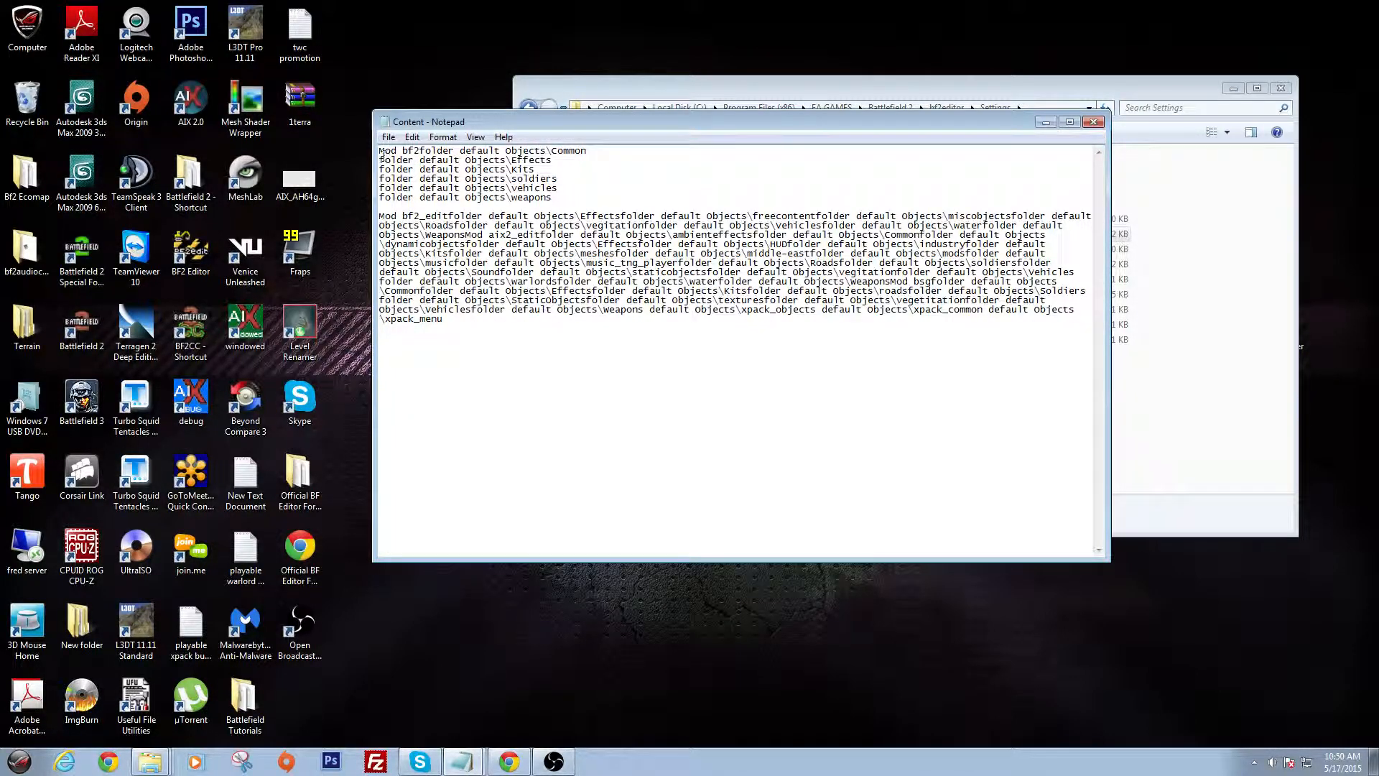
{"action": "left_click_drag", "start_coordinate": [385, 152], "coordinate": [571, 197]}
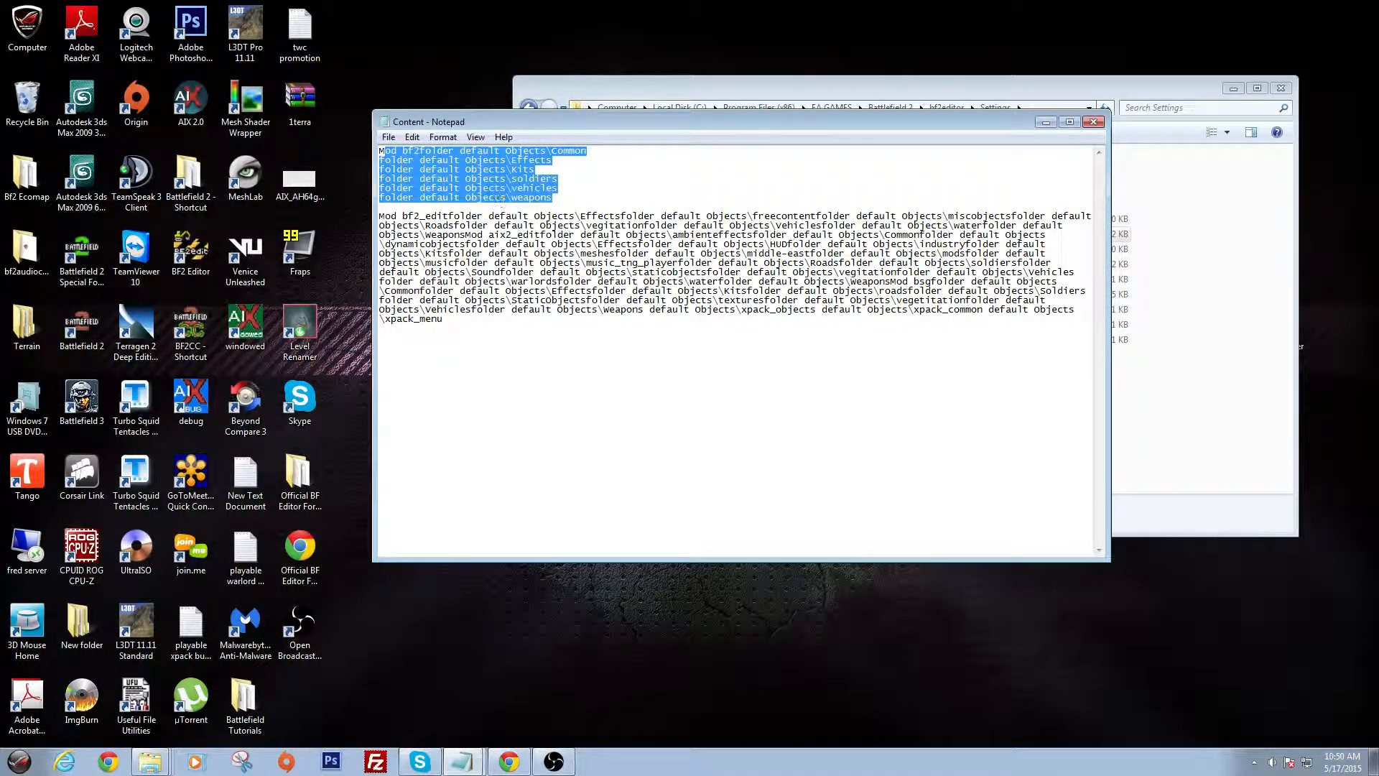
{"action": "left_click", "coordinate": [412, 137]}
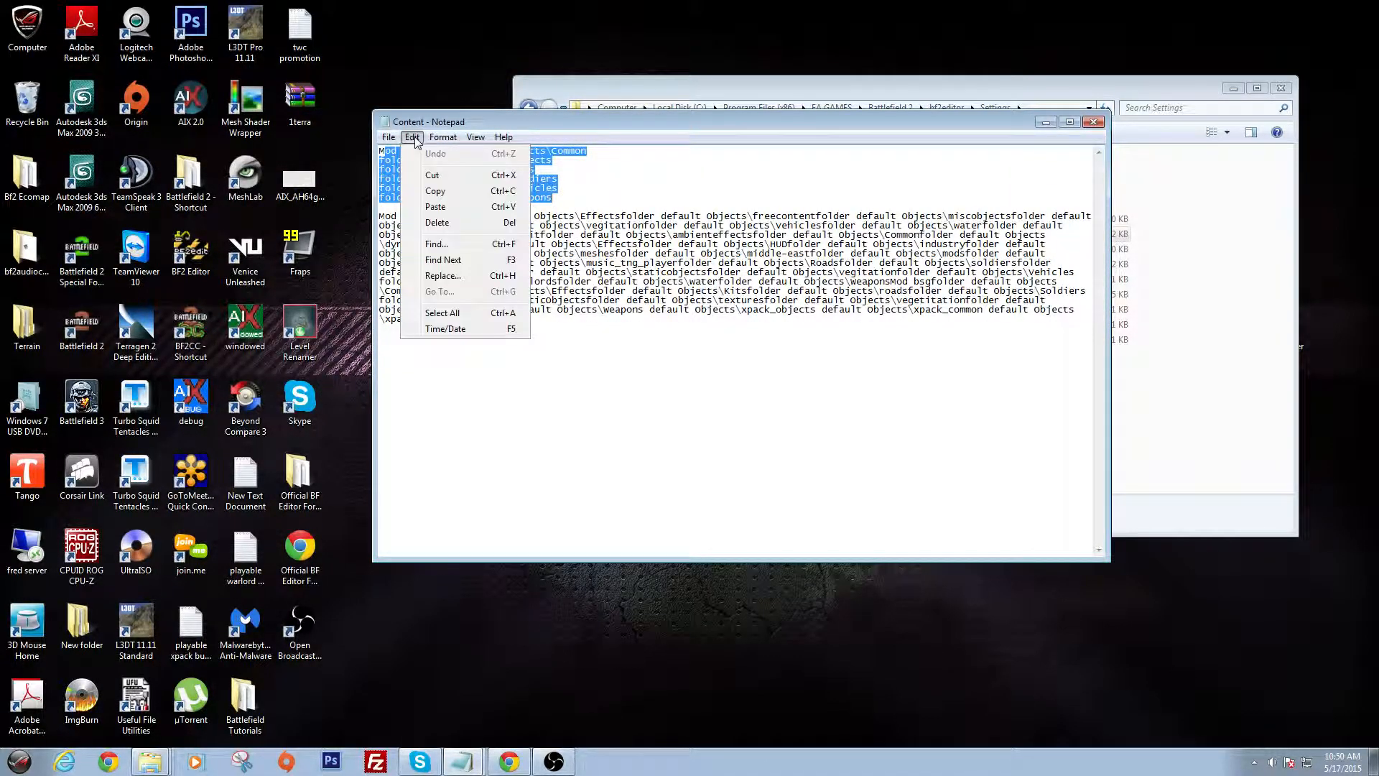
{"action": "left_click", "coordinate": [440, 246]}
{"action": "type", "text": "aix"}
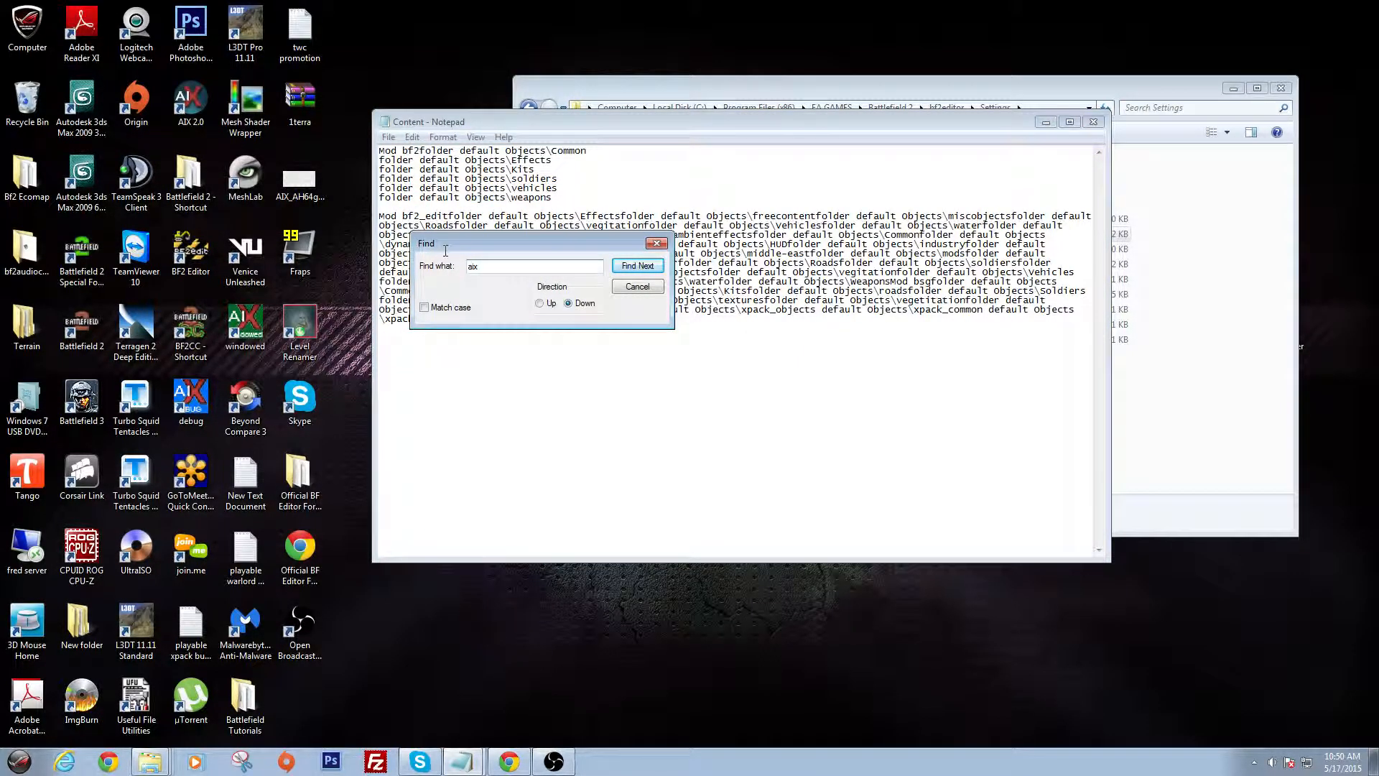
{"action": "left_click", "coordinate": [637, 266]}
{"action": "left_click", "coordinate": [656, 243]}
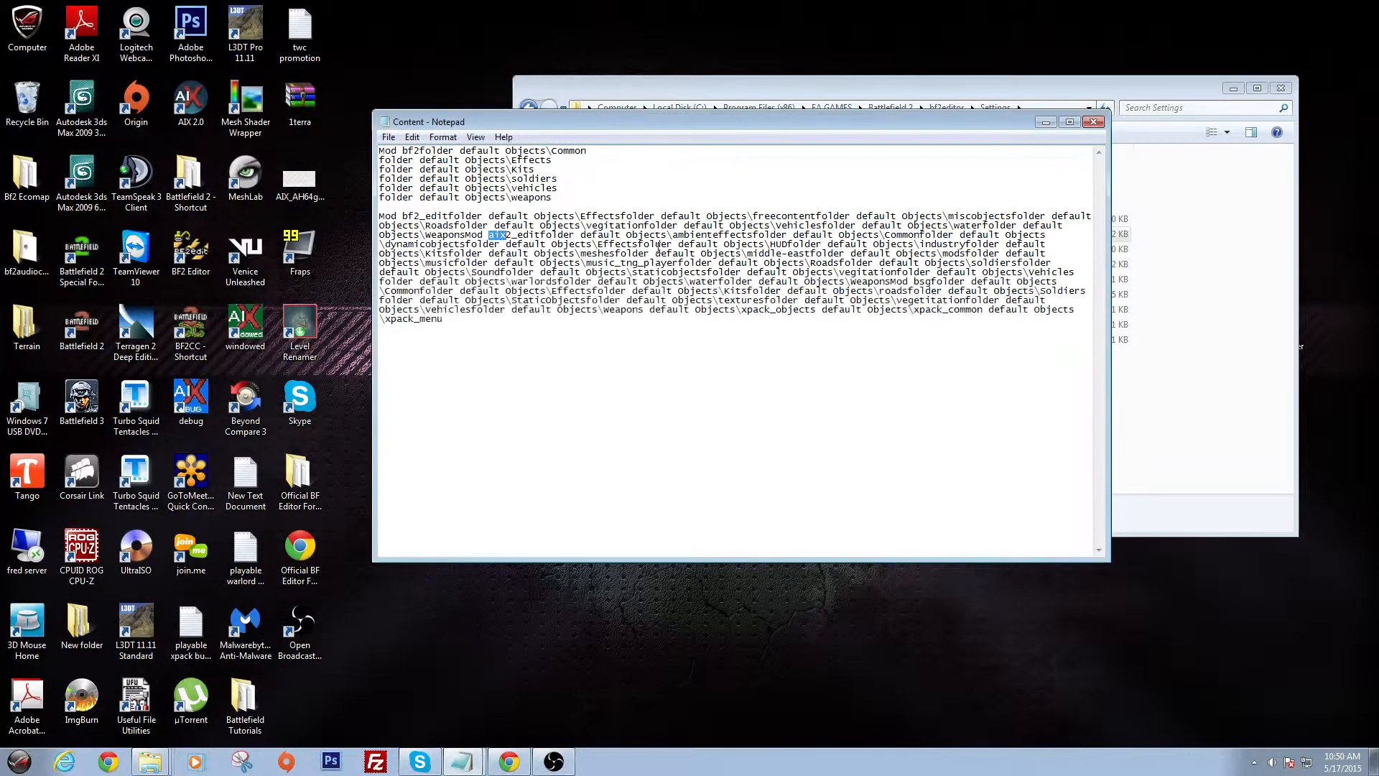
Start the "Mod aix2_edit" entry on a new line in the Content file, and close the file with its changes saved.
{"action": "left_click", "coordinate": [489, 240]}
{"action": "key", "text": "Return"}
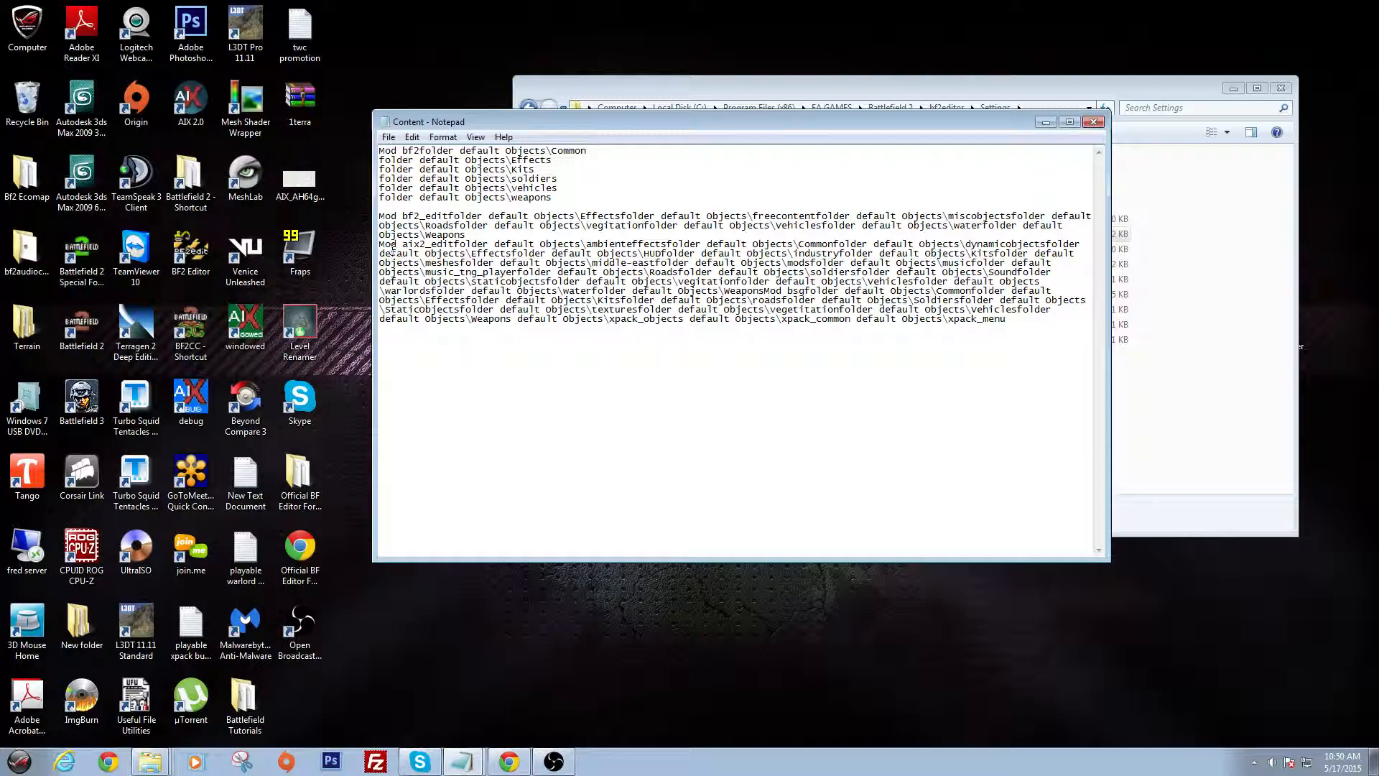
{"action": "left_click_drag", "start_coordinate": [381, 245], "coordinate": [1010, 333]}
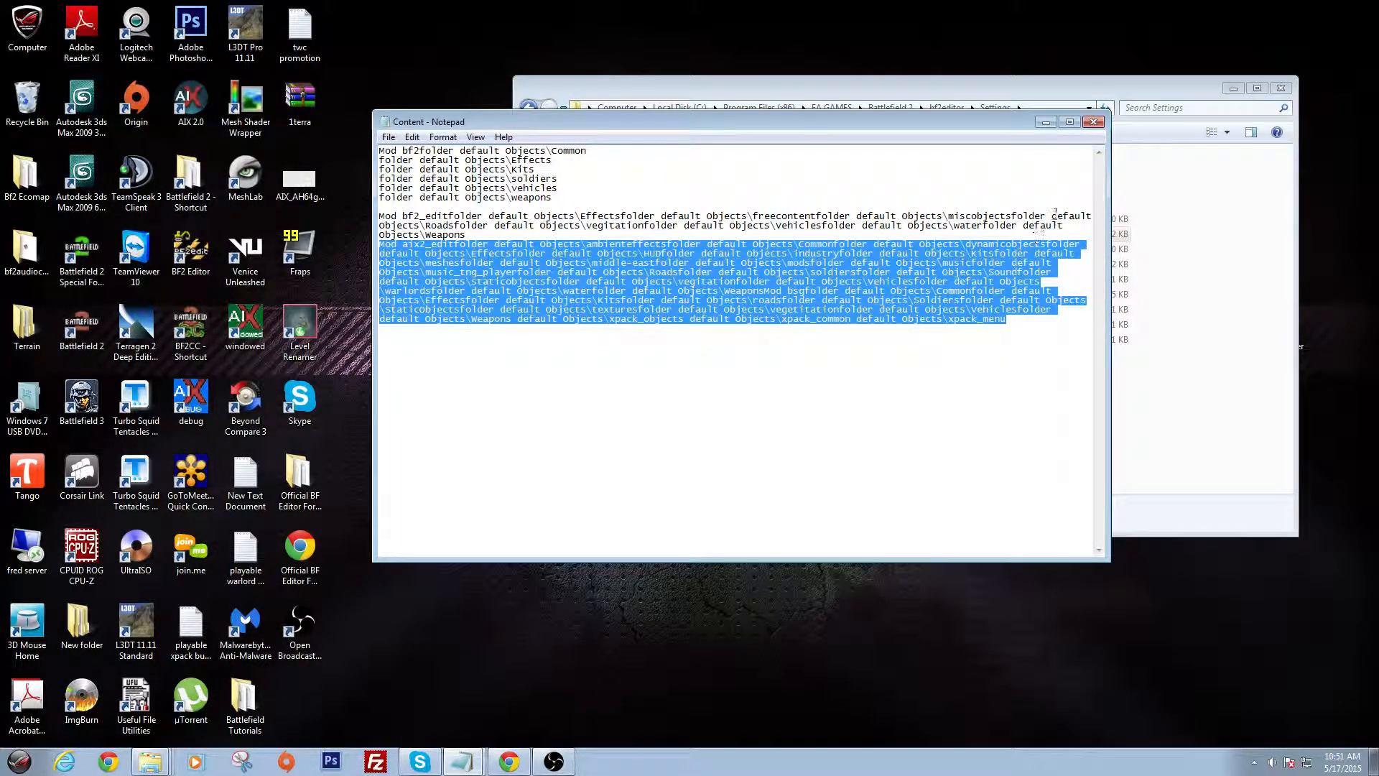
{"action": "left_click", "coordinate": [1094, 124]}
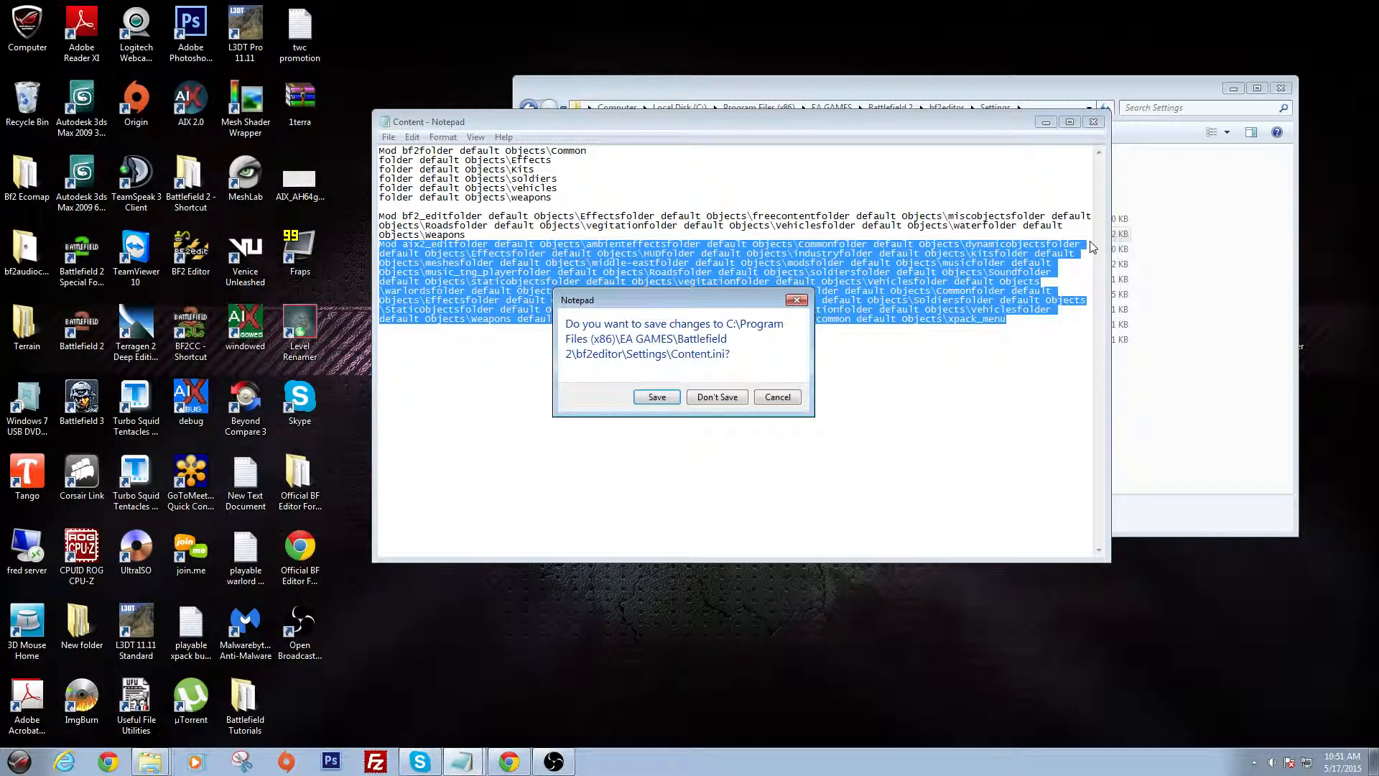
{"action": "left_click", "coordinate": [657, 397]}
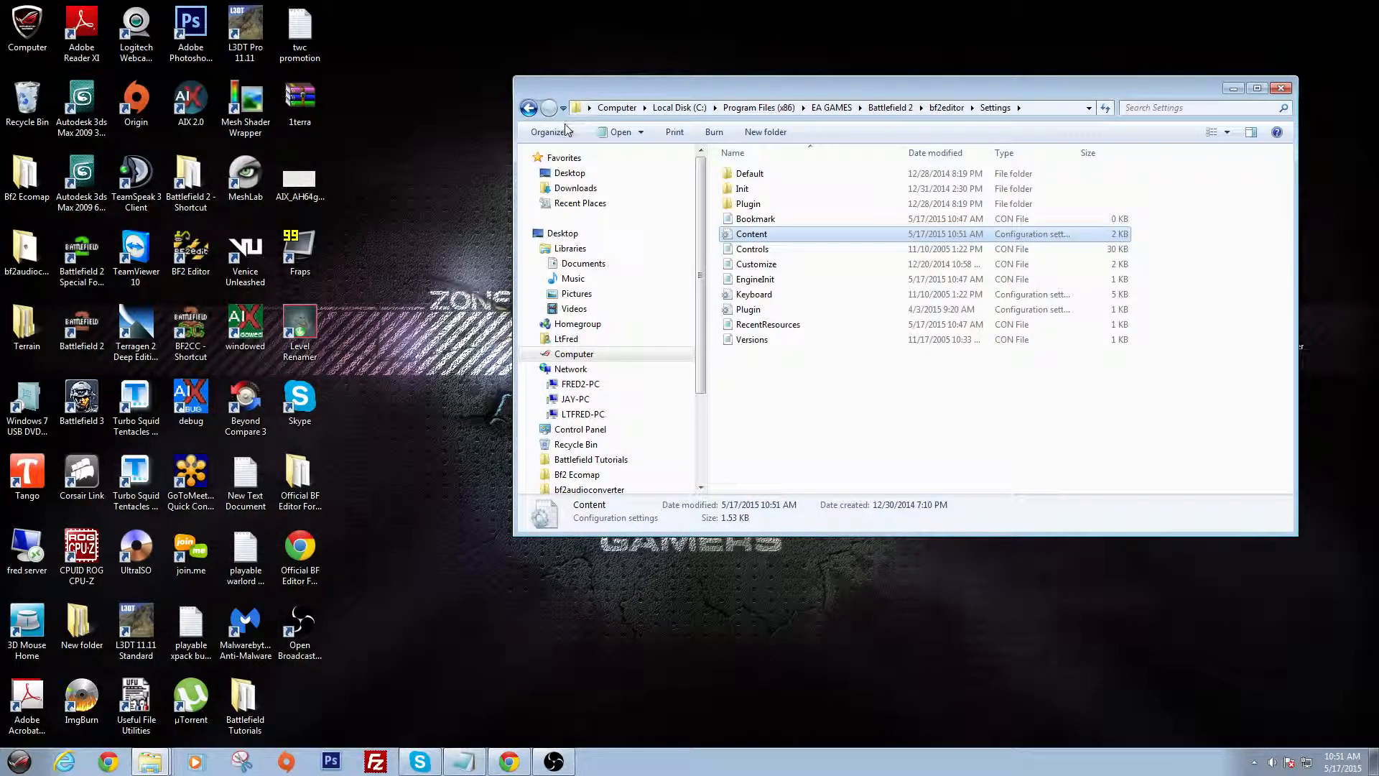
Examine the aix2_edit folder inside bf2editor\mods and return to the bf2editor folder.
{"action": "left_click", "coordinate": [529, 108]}
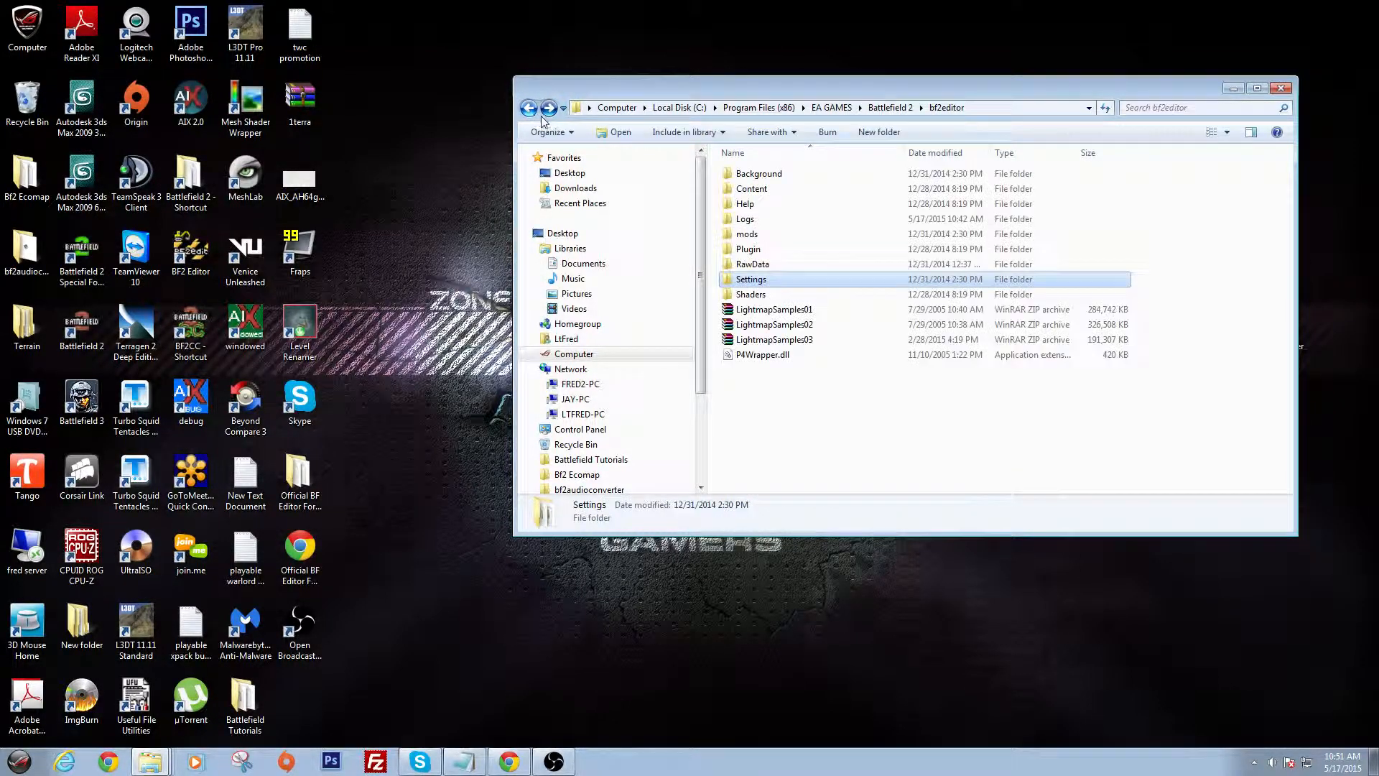
{"action": "double_click", "coordinate": [750, 236]}
{"action": "double_click", "coordinate": [754, 174]}
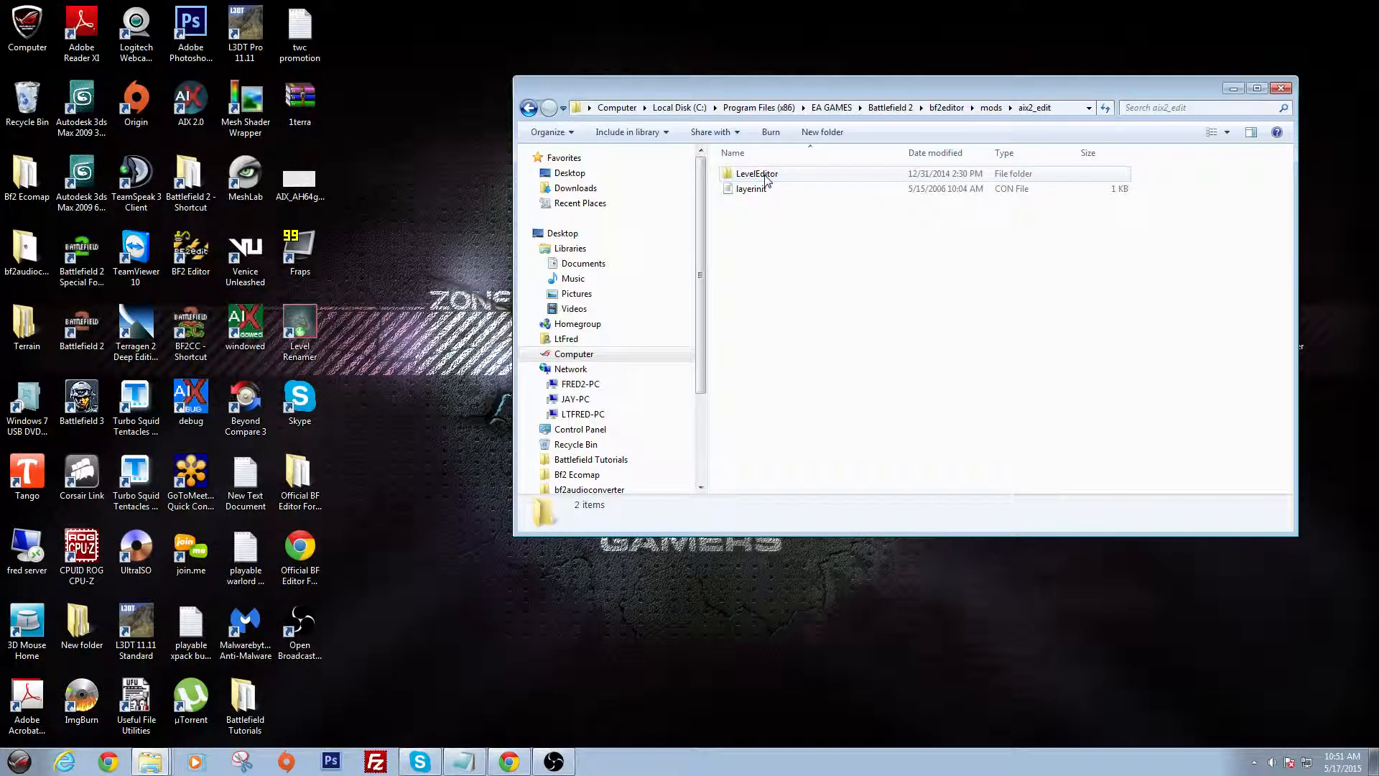
{"action": "left_click", "coordinate": [528, 107]}
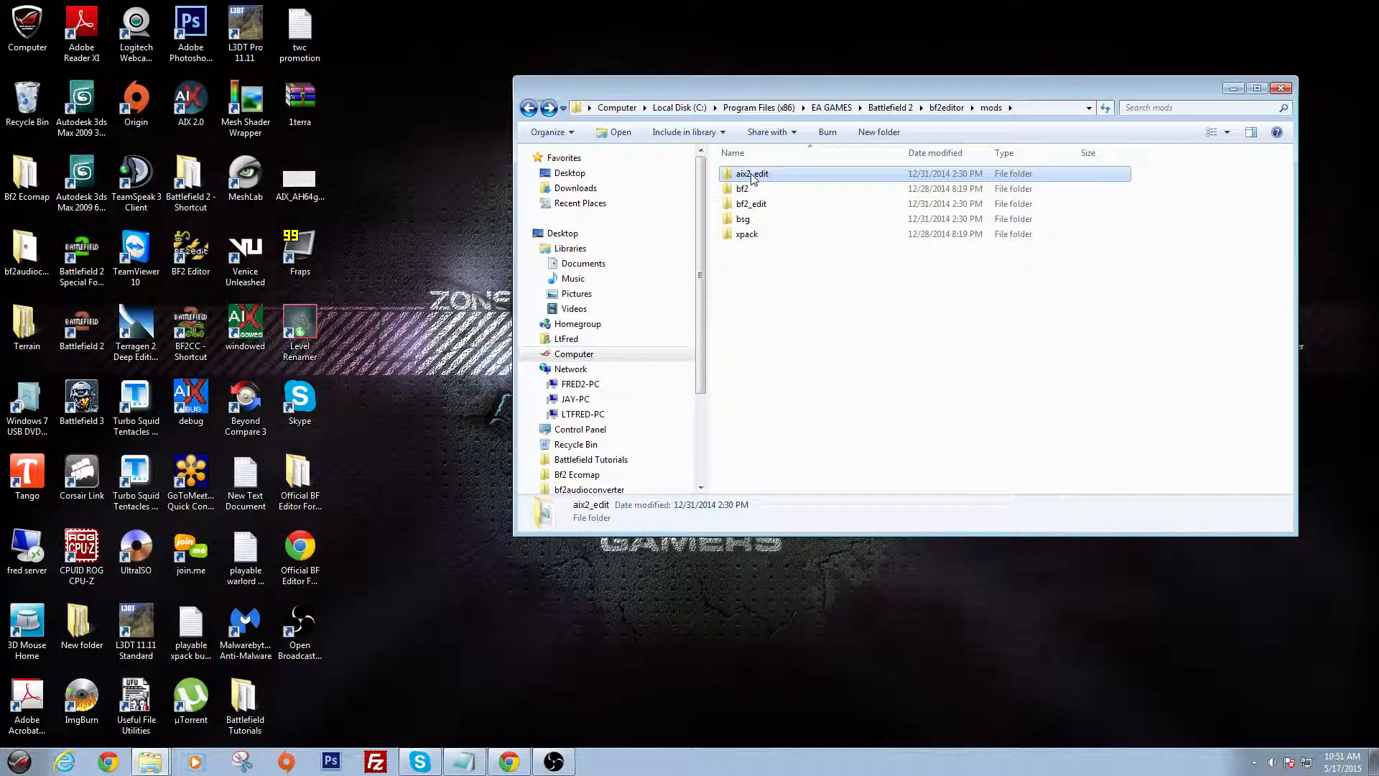
{"action": "left_click", "coordinate": [945, 111]}
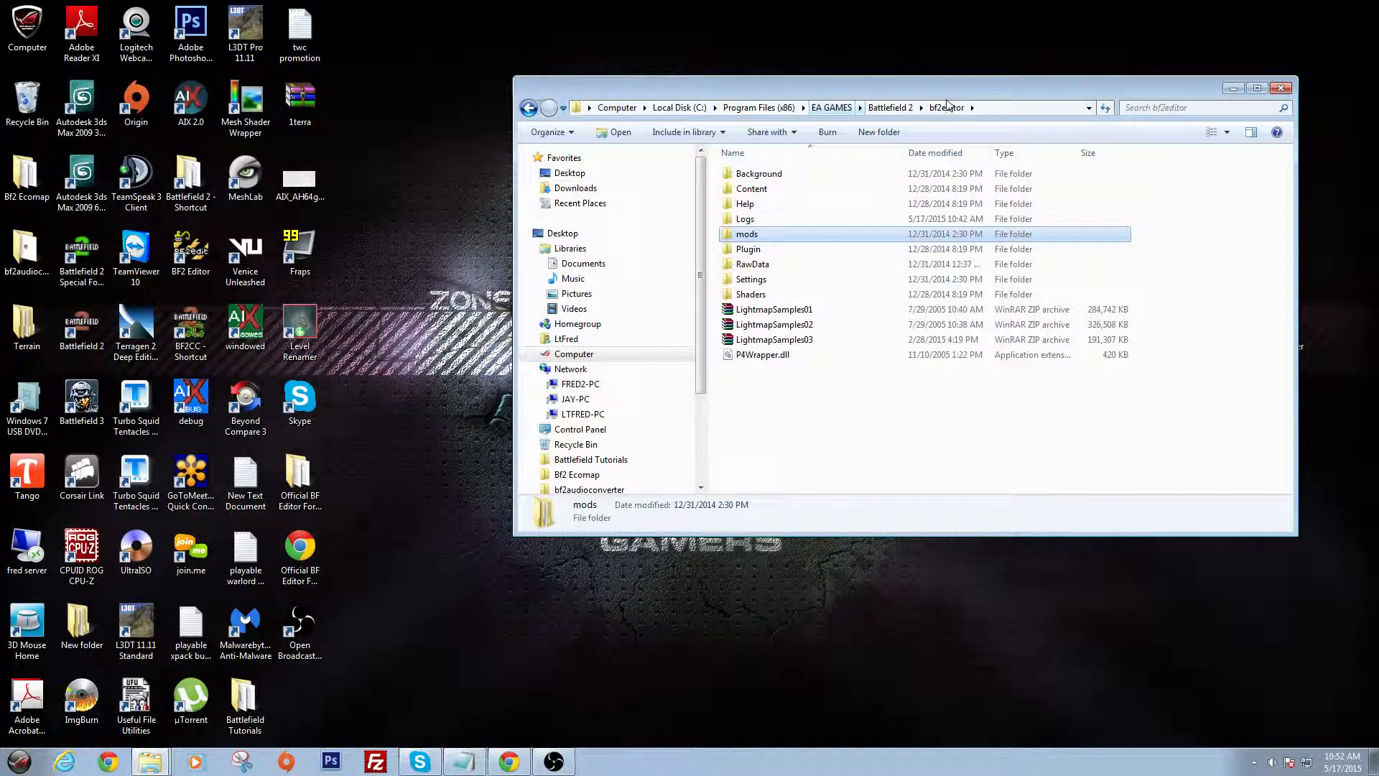
{"action": "left_click", "coordinate": [891, 108]}
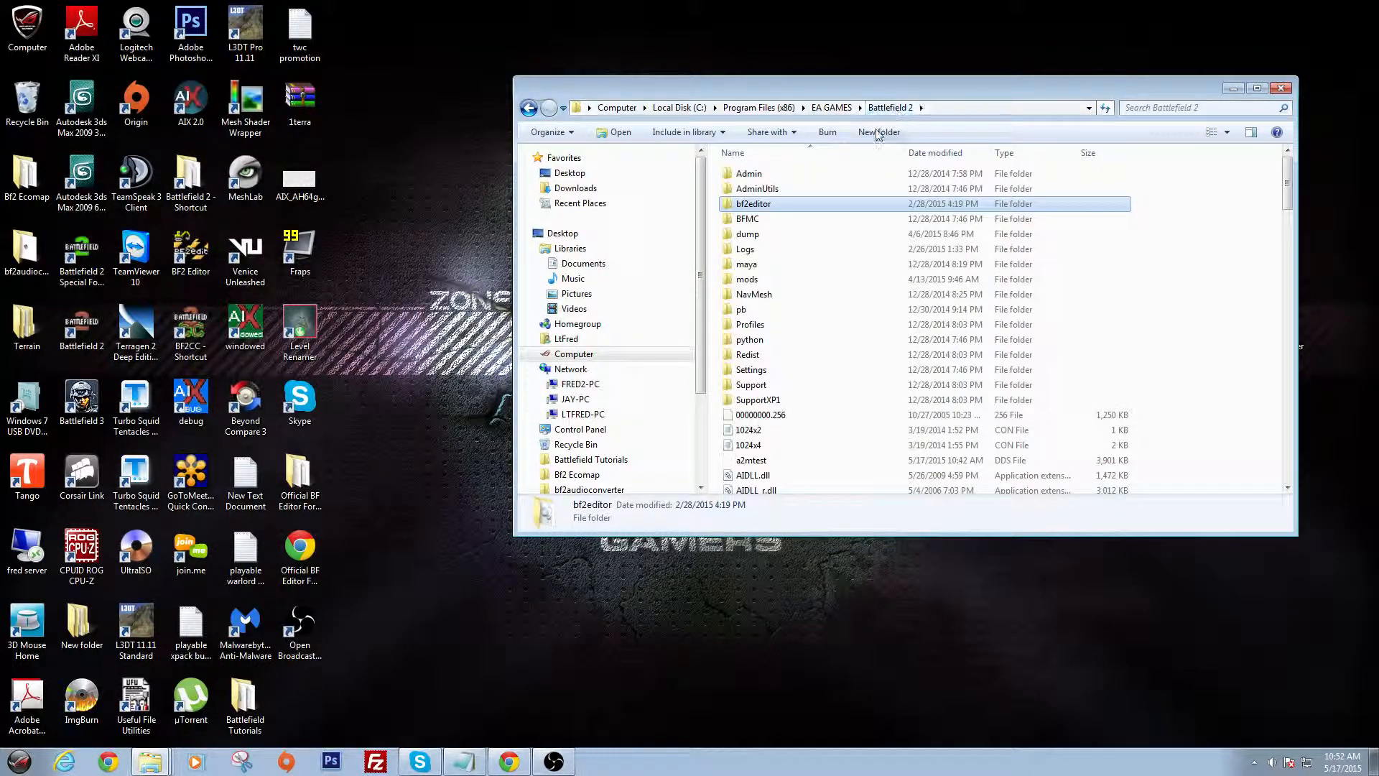
{"action": "double_click", "coordinate": [751, 206]}
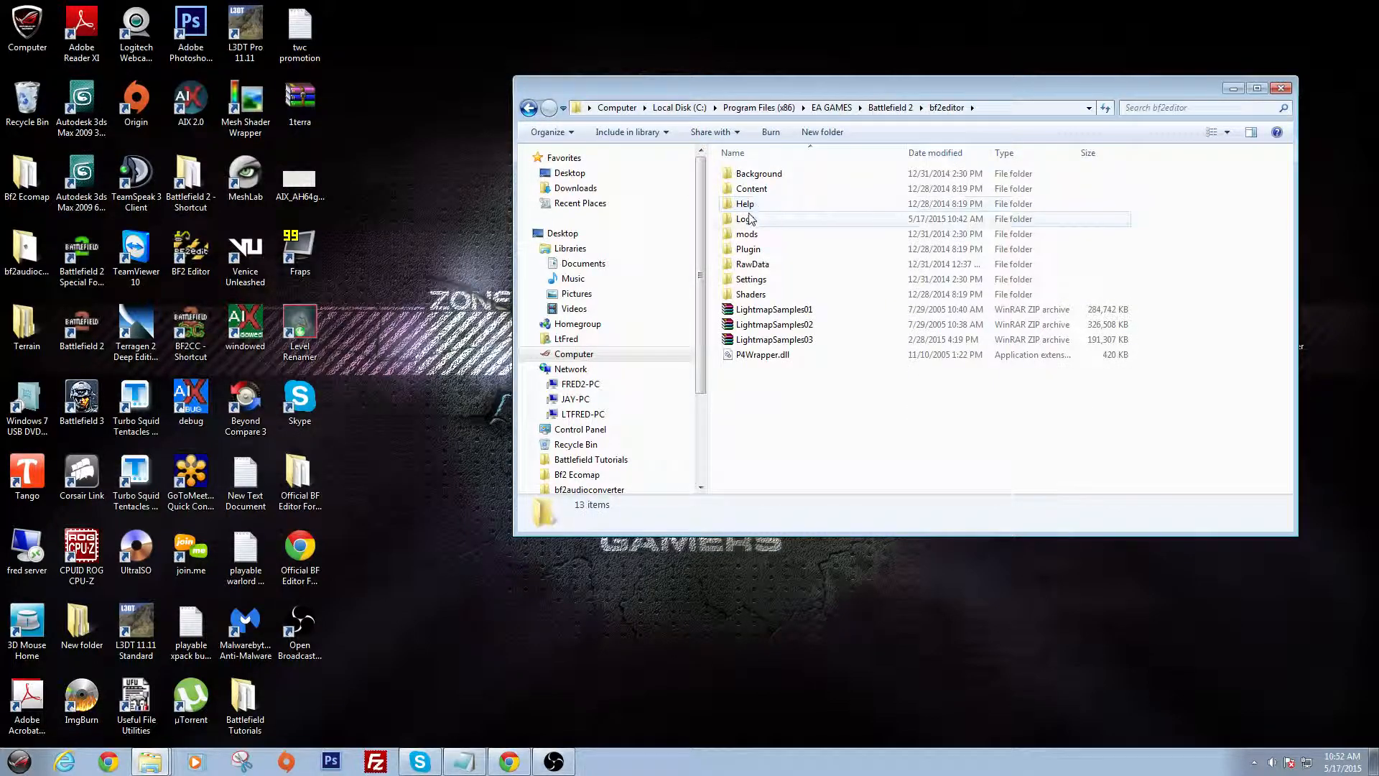
Open the levelsettings file in bf2editor\mods\aix2_edit\LevelEditor, review its team and kit settings, and close it.
{"action": "double_click", "coordinate": [747, 233]}
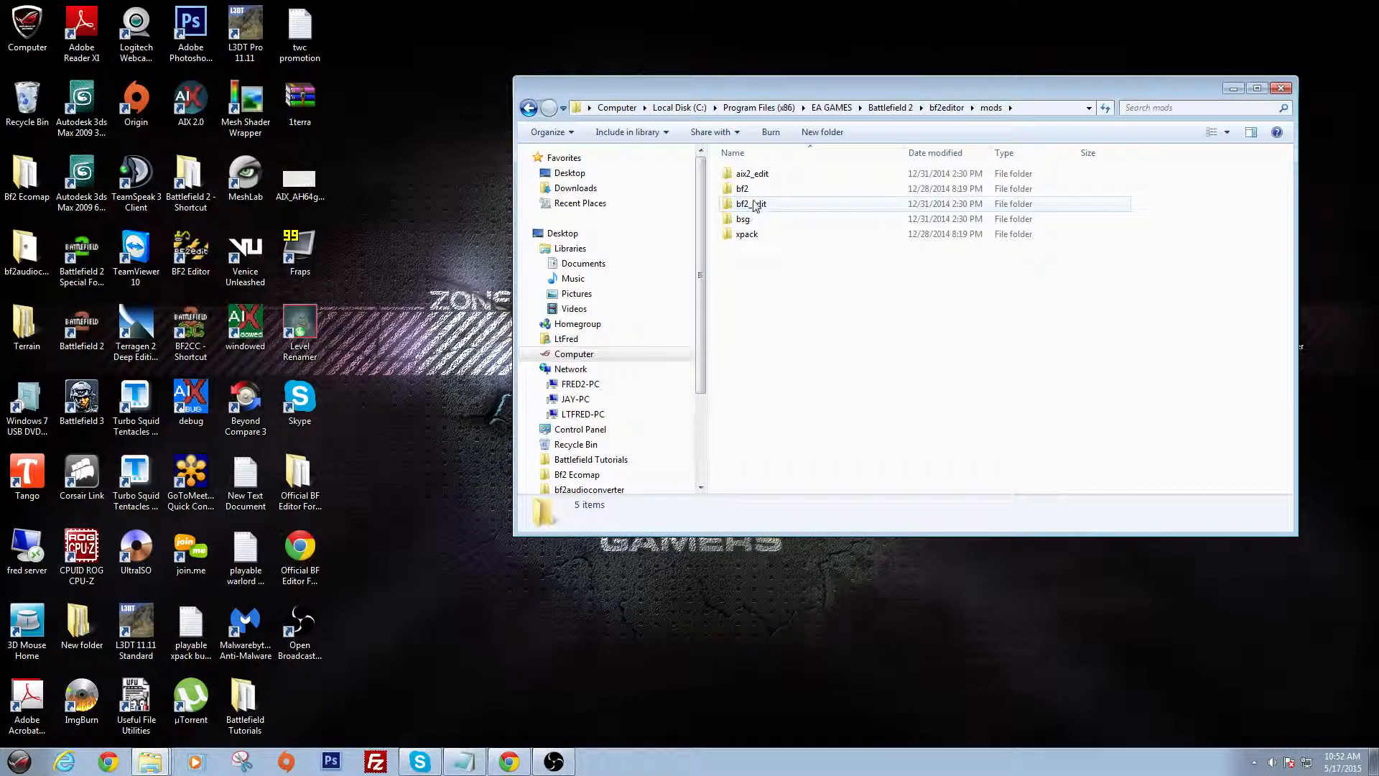
{"action": "double_click", "coordinate": [753, 174]}
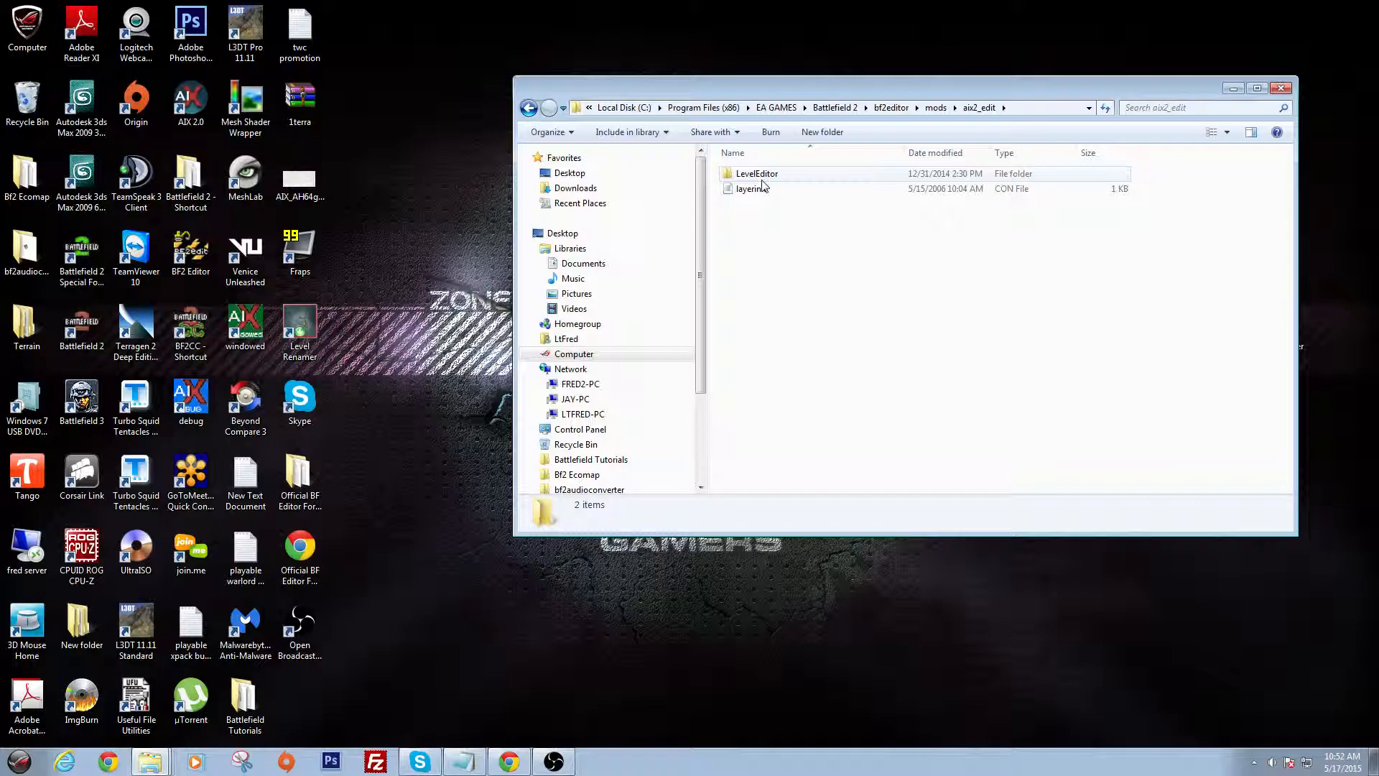
{"action": "double_click", "coordinate": [763, 177]}
{"action": "double_click", "coordinate": [760, 175]}
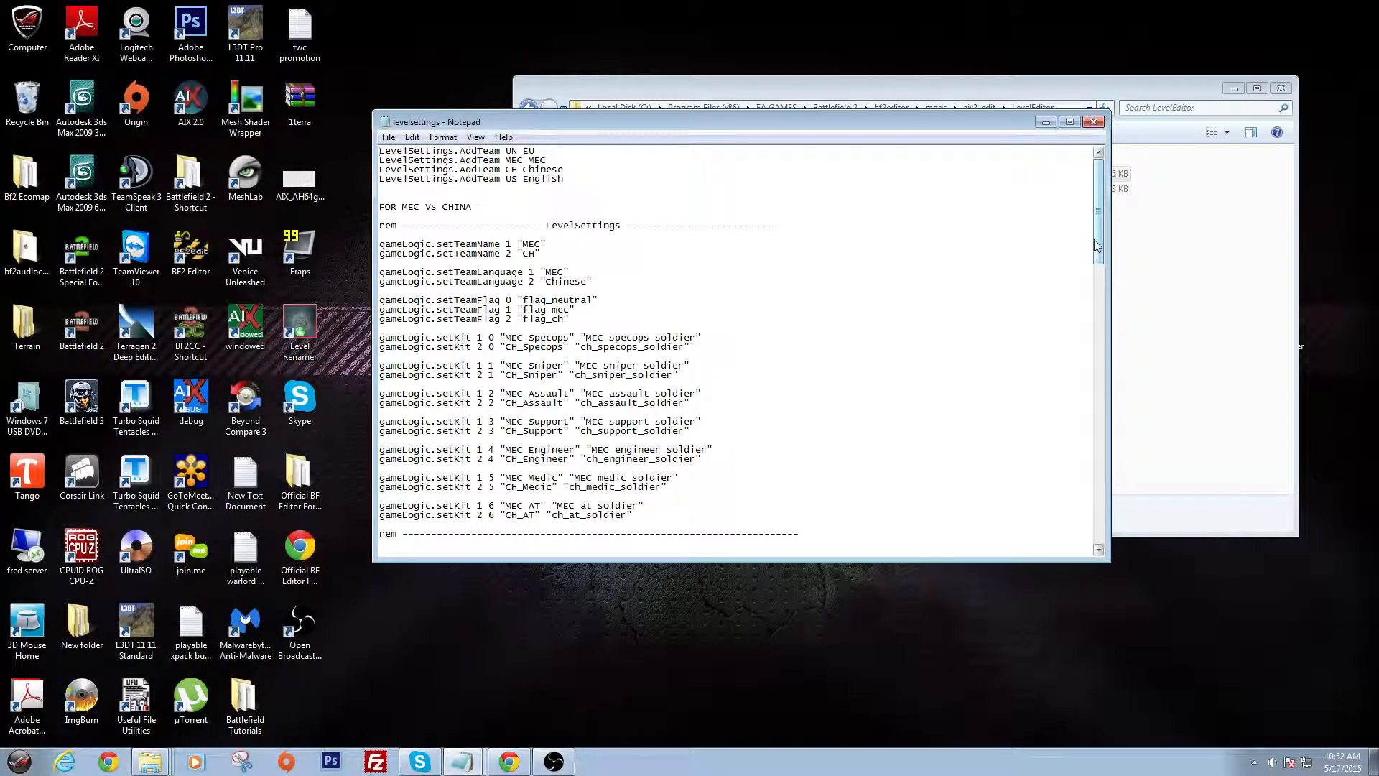
{"action": "left_click_drag", "start_coordinate": [1095, 245], "coordinate": [1141, 221]}
{"action": "scroll", "coordinate": [835, 342], "scroll_direction": "down", "scroll_amount": 20}
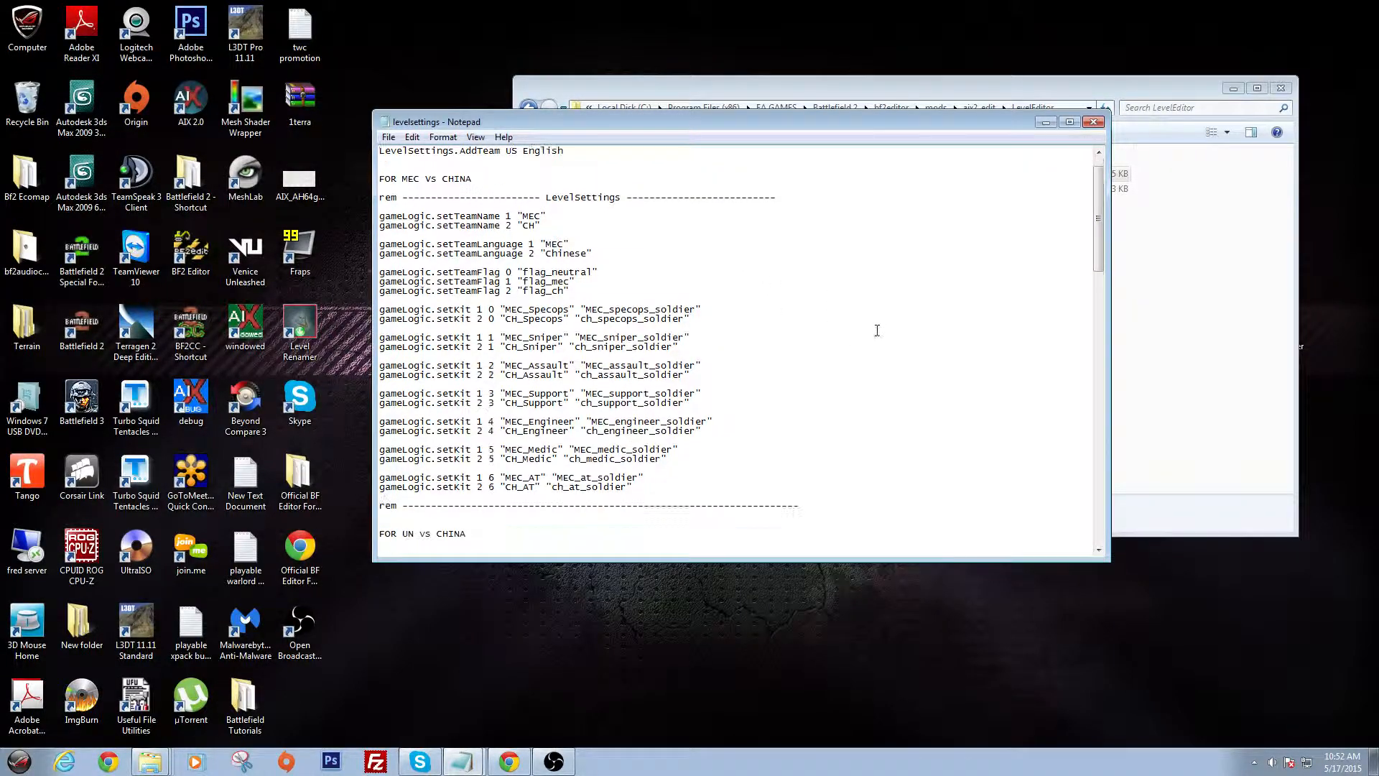
{"action": "scroll", "coordinate": [863, 394], "scroll_direction": "down", "scroll_amount": 14}
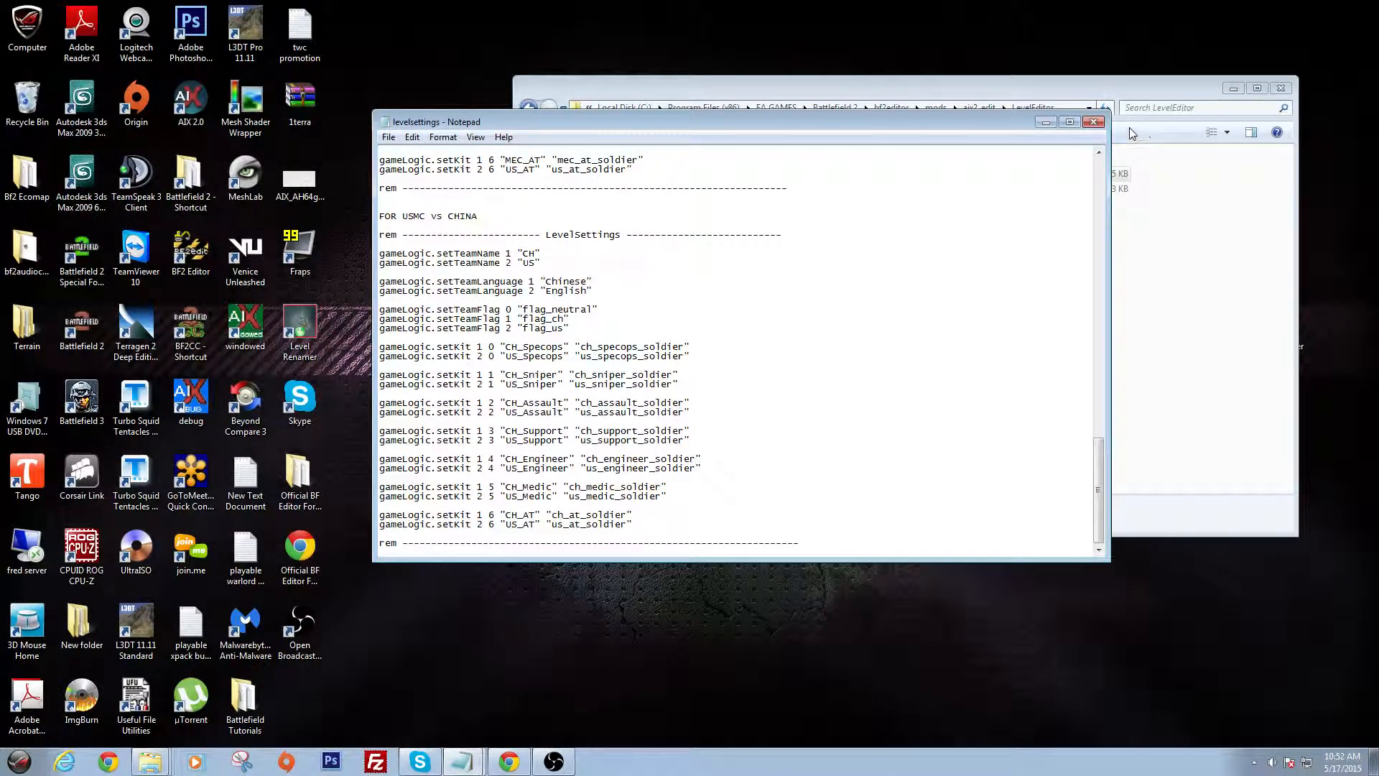
{"action": "left_click", "coordinate": [1093, 132]}
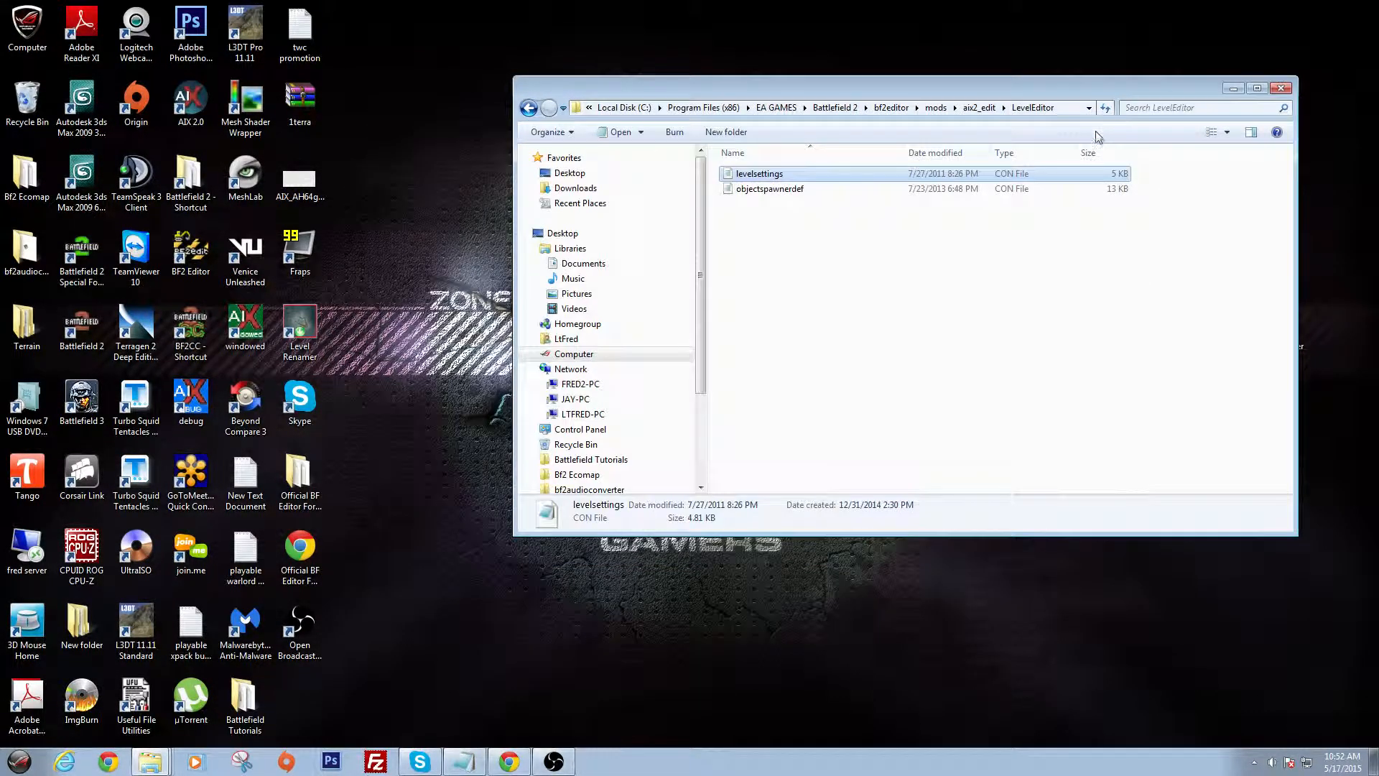
Open the LevelSettings file in the bf2 mod's LevelEditor folder, review its team and soldier kit entries, and close it.
{"action": "left_click", "coordinate": [527, 108]}
{"action": "left_click", "coordinate": [528, 108]}
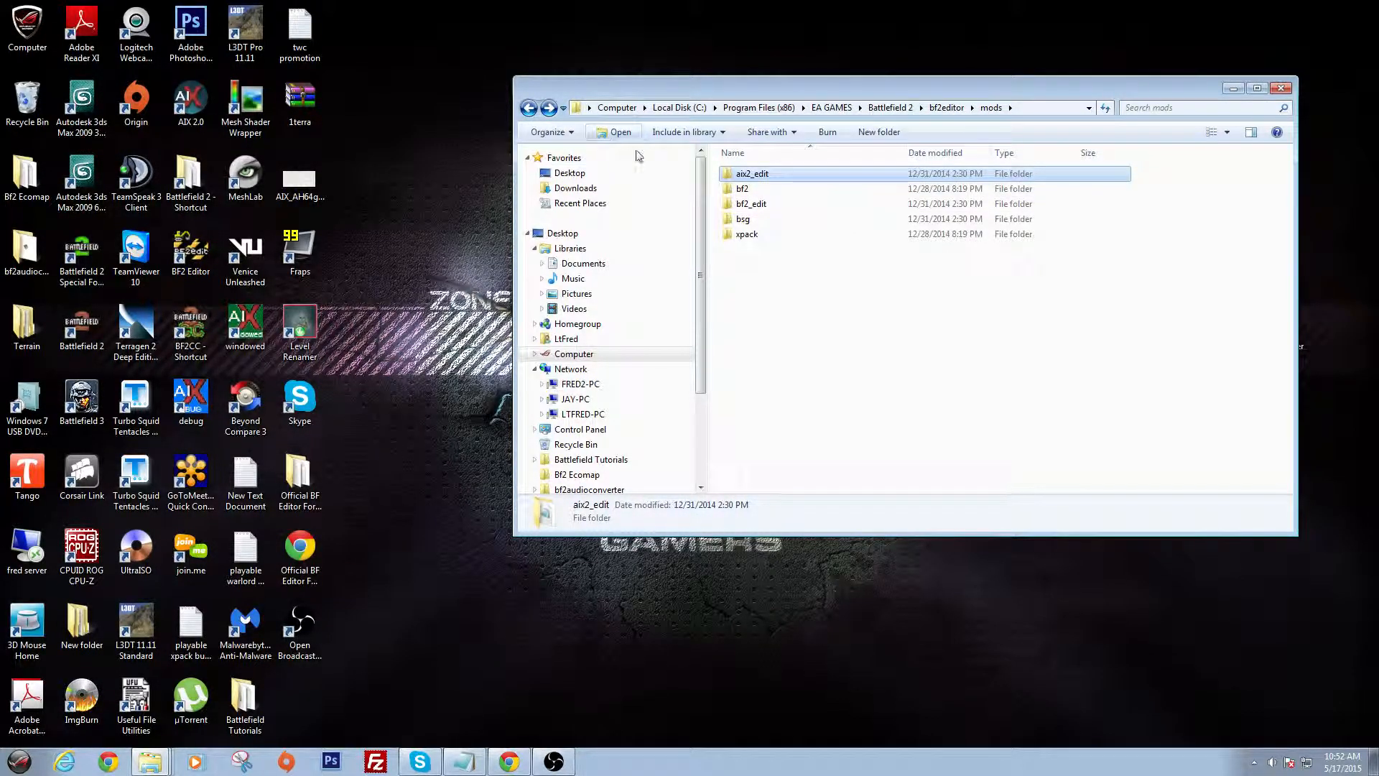
{"action": "double_click", "coordinate": [743, 189]}
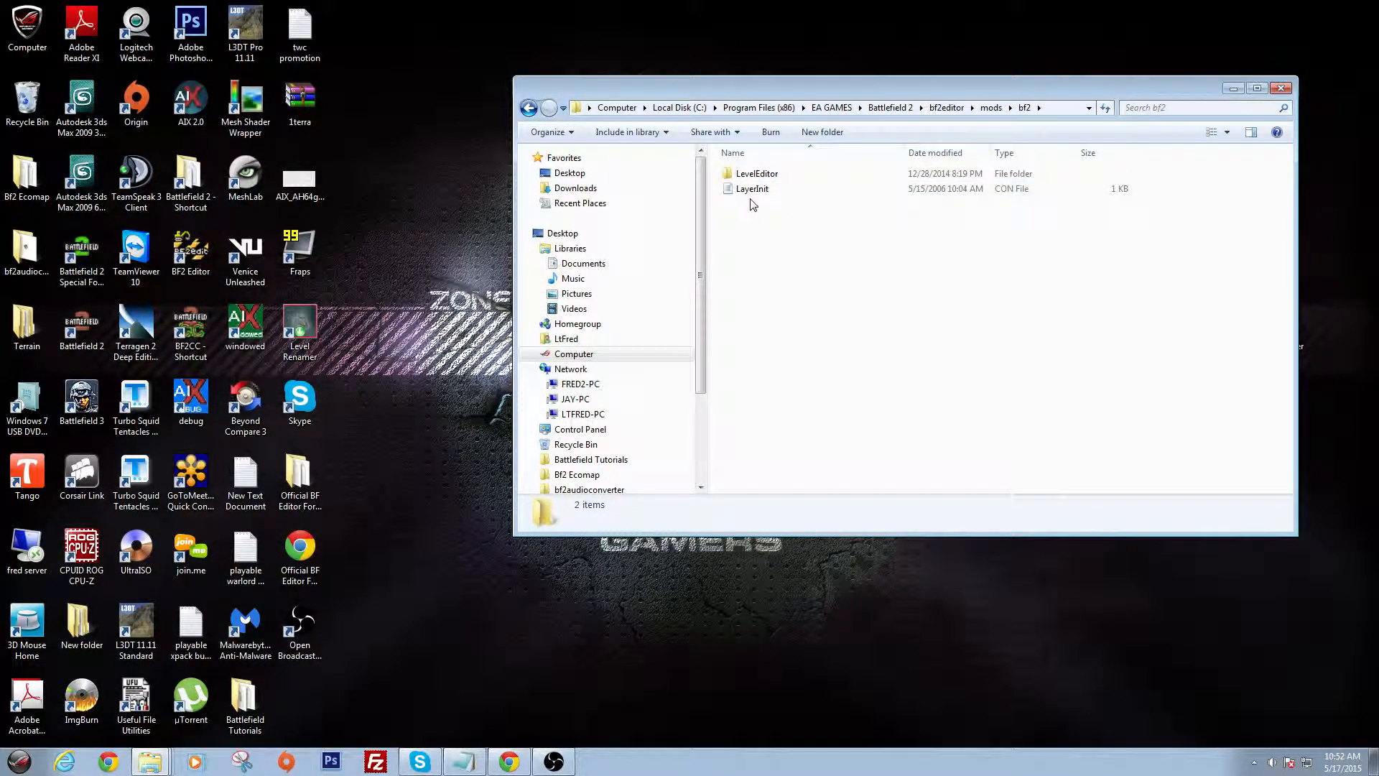
{"action": "double_click", "coordinate": [765, 174]}
{"action": "double_click", "coordinate": [765, 175]}
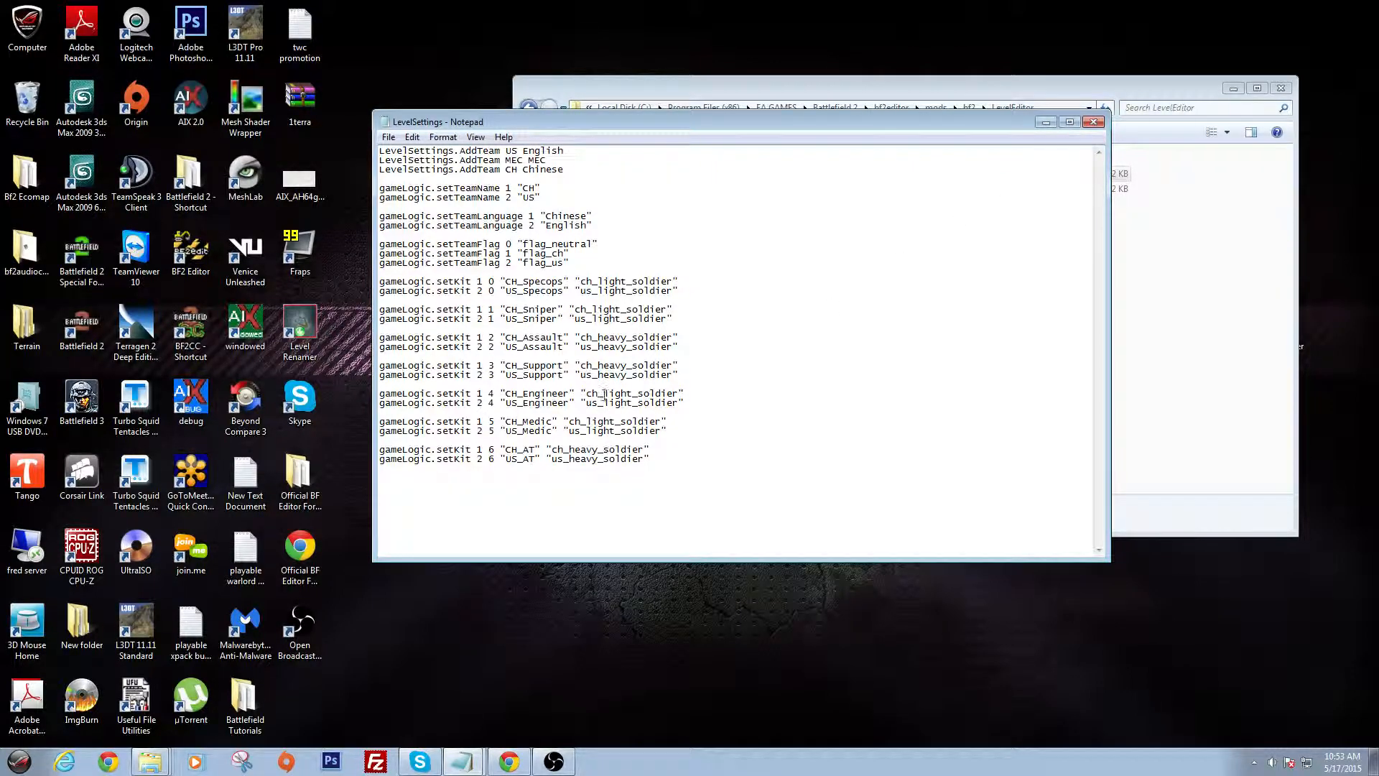
{"action": "left_click_drag", "start_coordinate": [670, 347], "coordinate": [644, 348]}
{"action": "left_click", "coordinate": [1092, 124]}
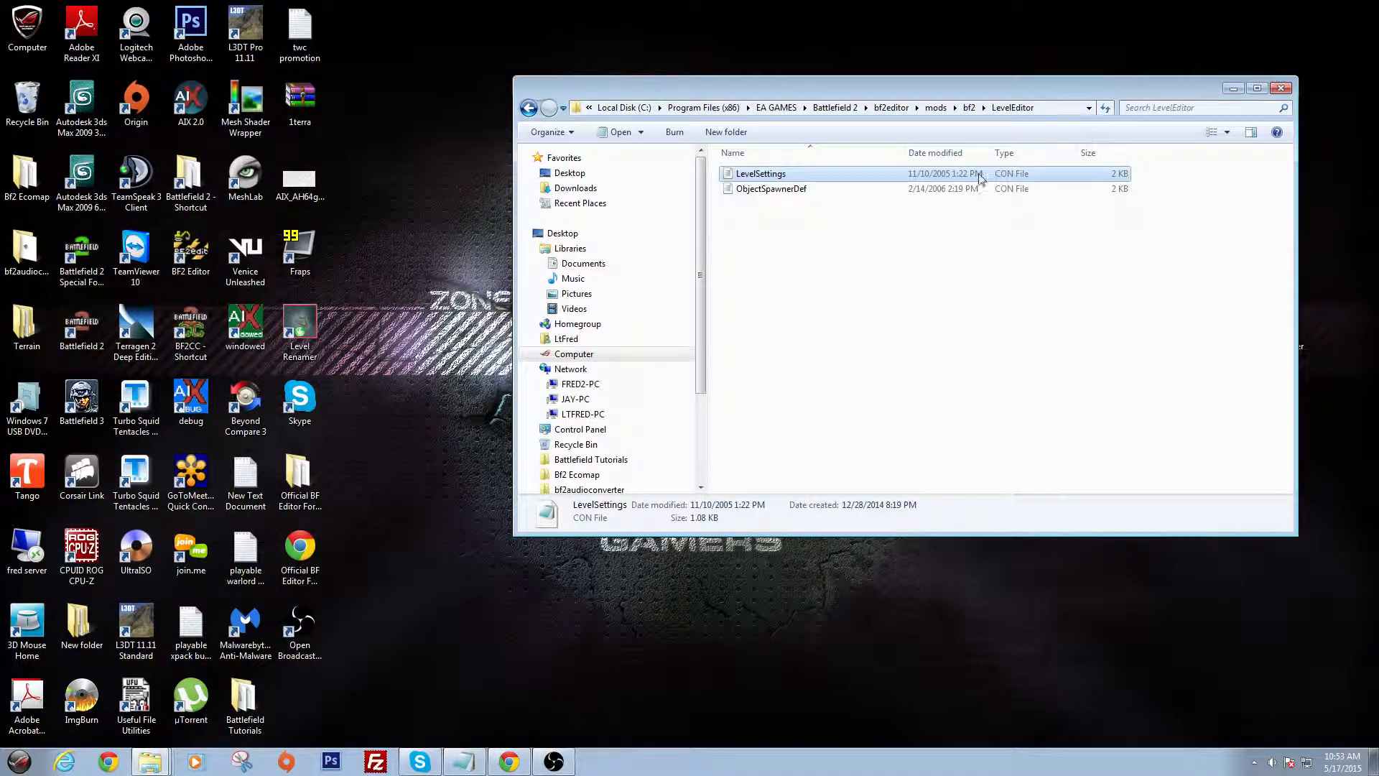
Reopen the aix2_edit mod's levelsettings file and read through all of its faction matchup sections.
{"action": "left_click", "coordinate": [528, 108]}
{"action": "left_click", "coordinate": [528, 108]}
{"action": "double_click", "coordinate": [758, 174]}
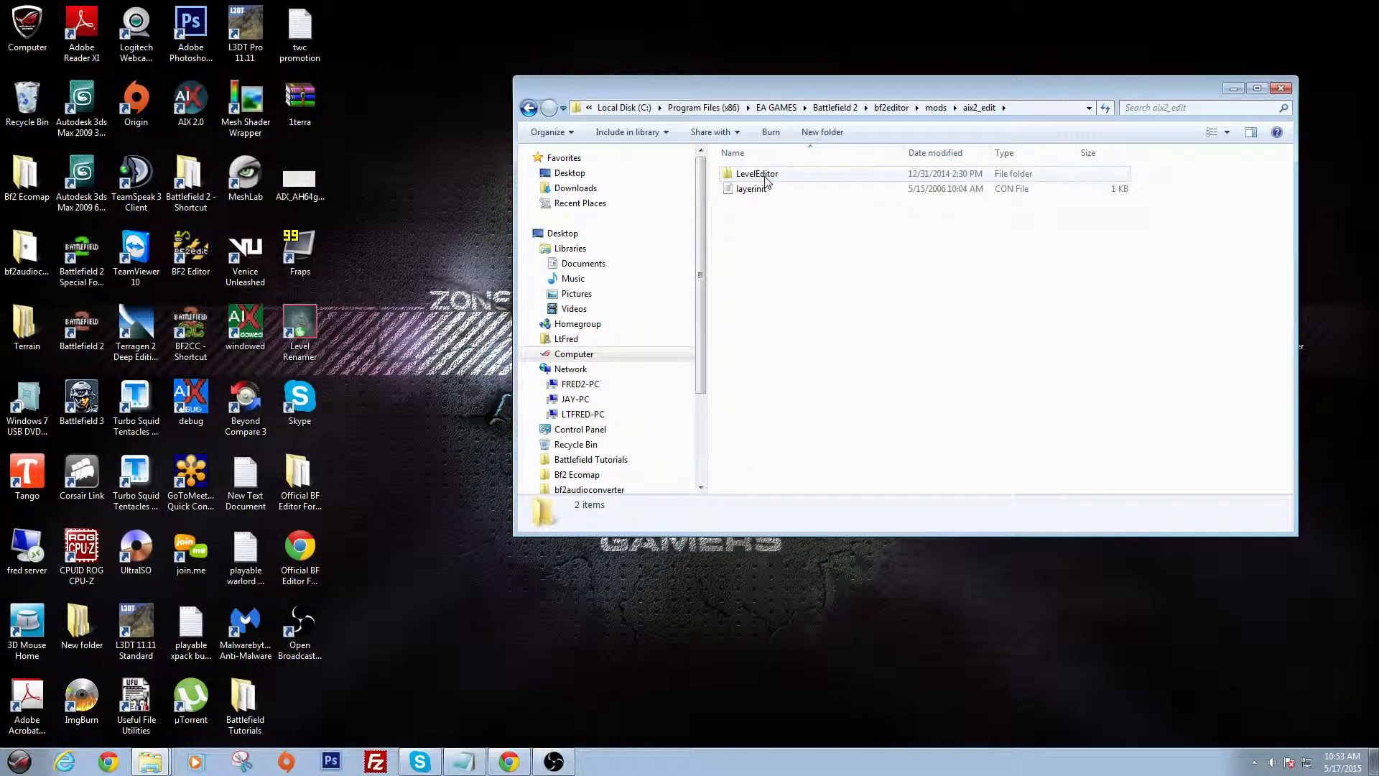
{"action": "double_click", "coordinate": [758, 175]}
{"action": "double_click", "coordinate": [761, 175]}
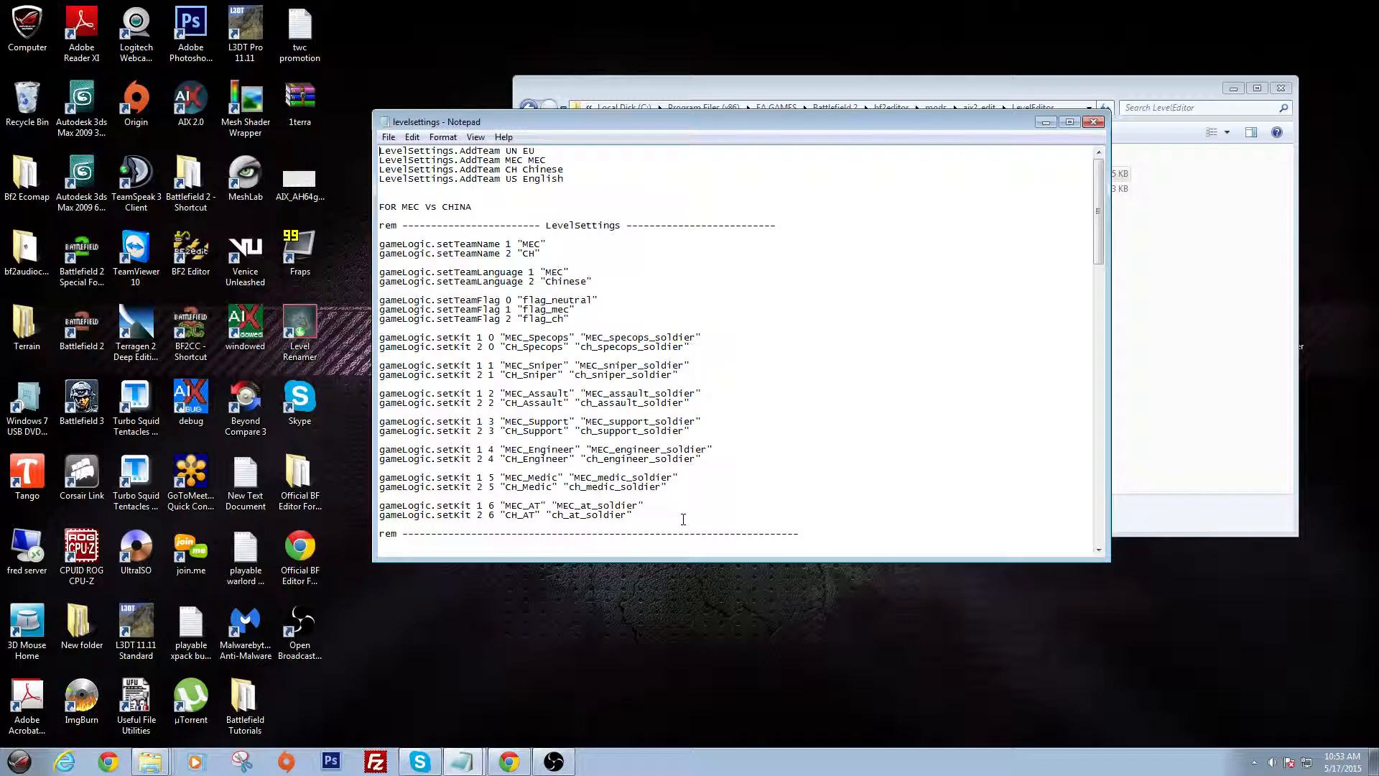
{"action": "scroll", "coordinate": [726, 454], "scroll_direction": "down", "scroll_amount": 20}
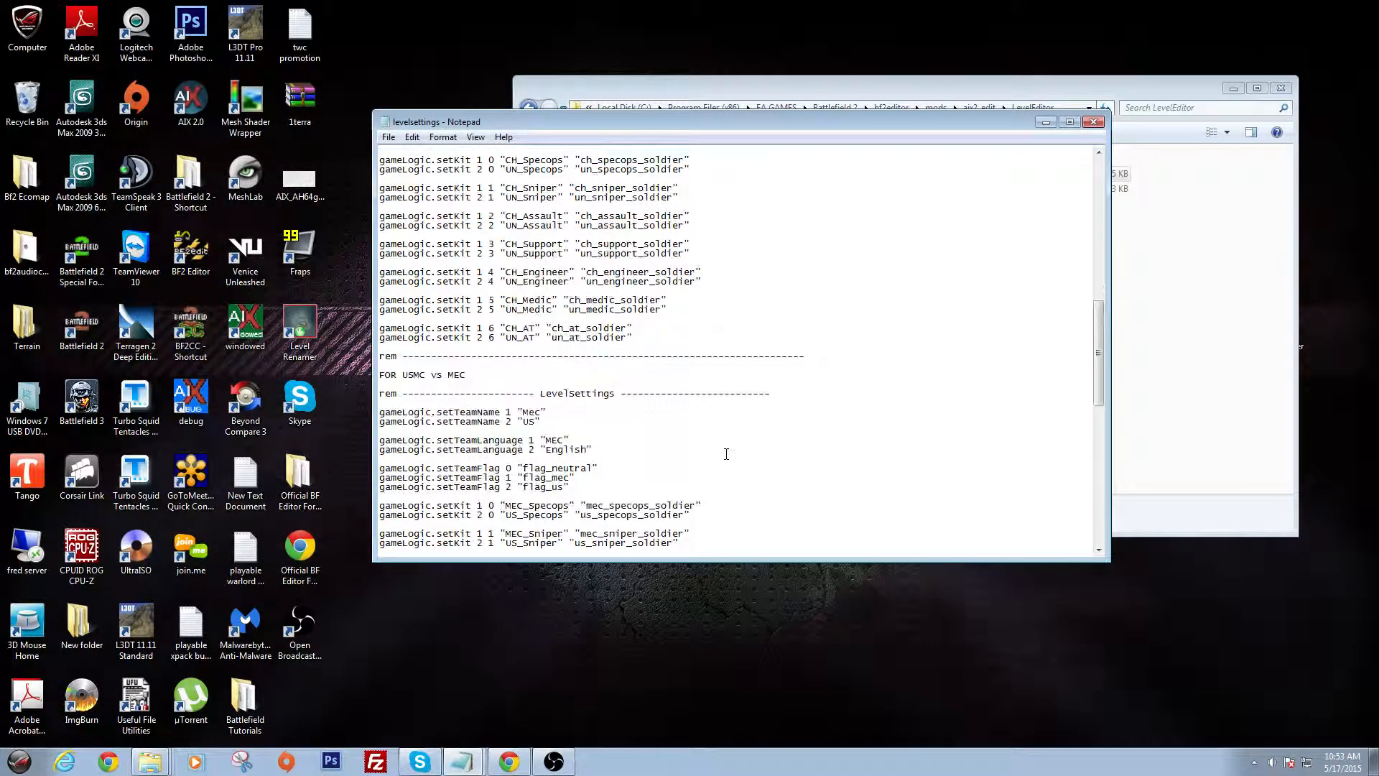
{"action": "scroll", "coordinate": [726, 454], "scroll_direction": "down", "scroll_amount": 9}
{"action": "scroll", "coordinate": [673, 447], "scroll_direction": "down", "scroll_amount": 3}
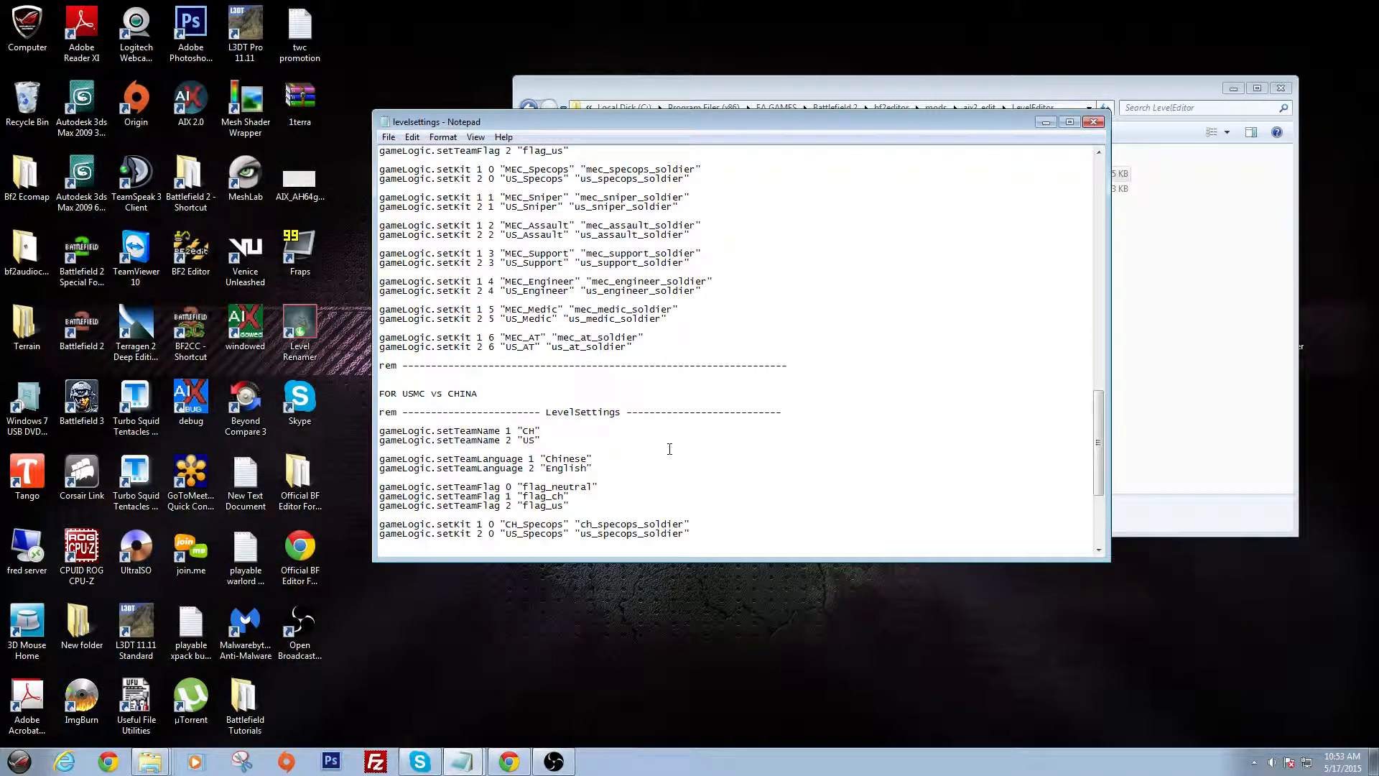
{"action": "scroll", "coordinate": [656, 476], "scroll_direction": "down", "scroll_amount": 6}
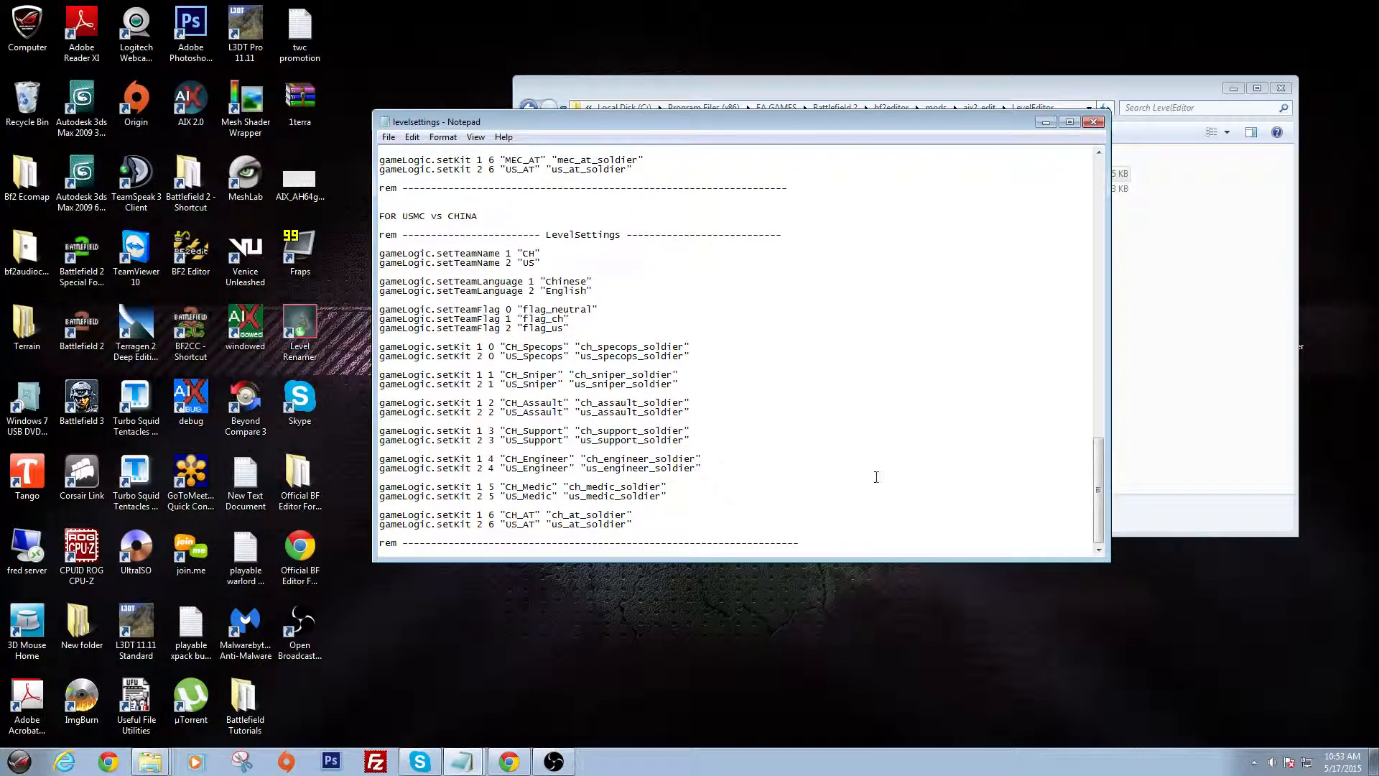
{"action": "scroll", "coordinate": [905, 467], "scroll_direction": "up", "scroll_amount": 20}
{"action": "scroll", "coordinate": [991, 442], "scroll_direction": "up", "scroll_amount": 10}
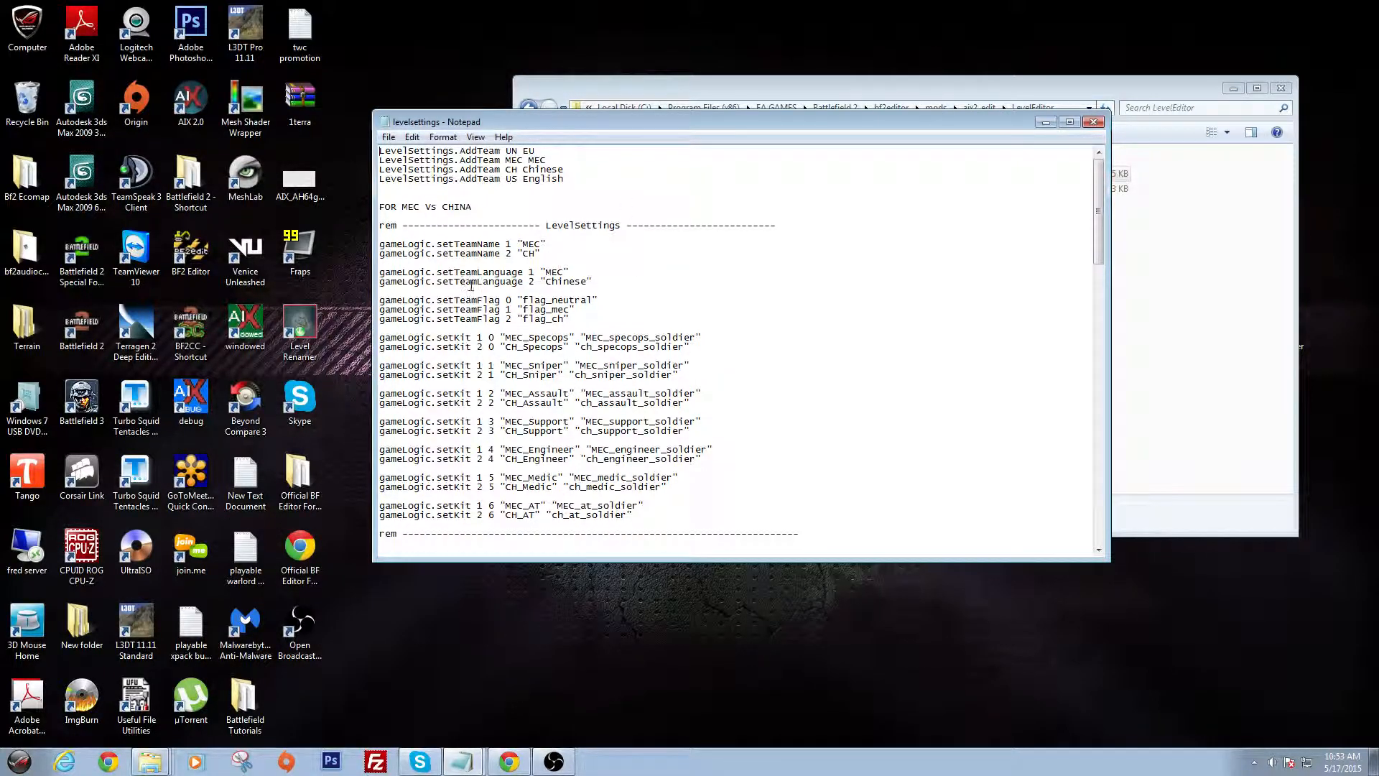
Compare the team names, languages, flags and kits across the matchup sections of levelsettings, and close the file.
{"action": "scroll", "coordinate": [487, 298], "scroll_direction": "down", "scroll_amount": 9}
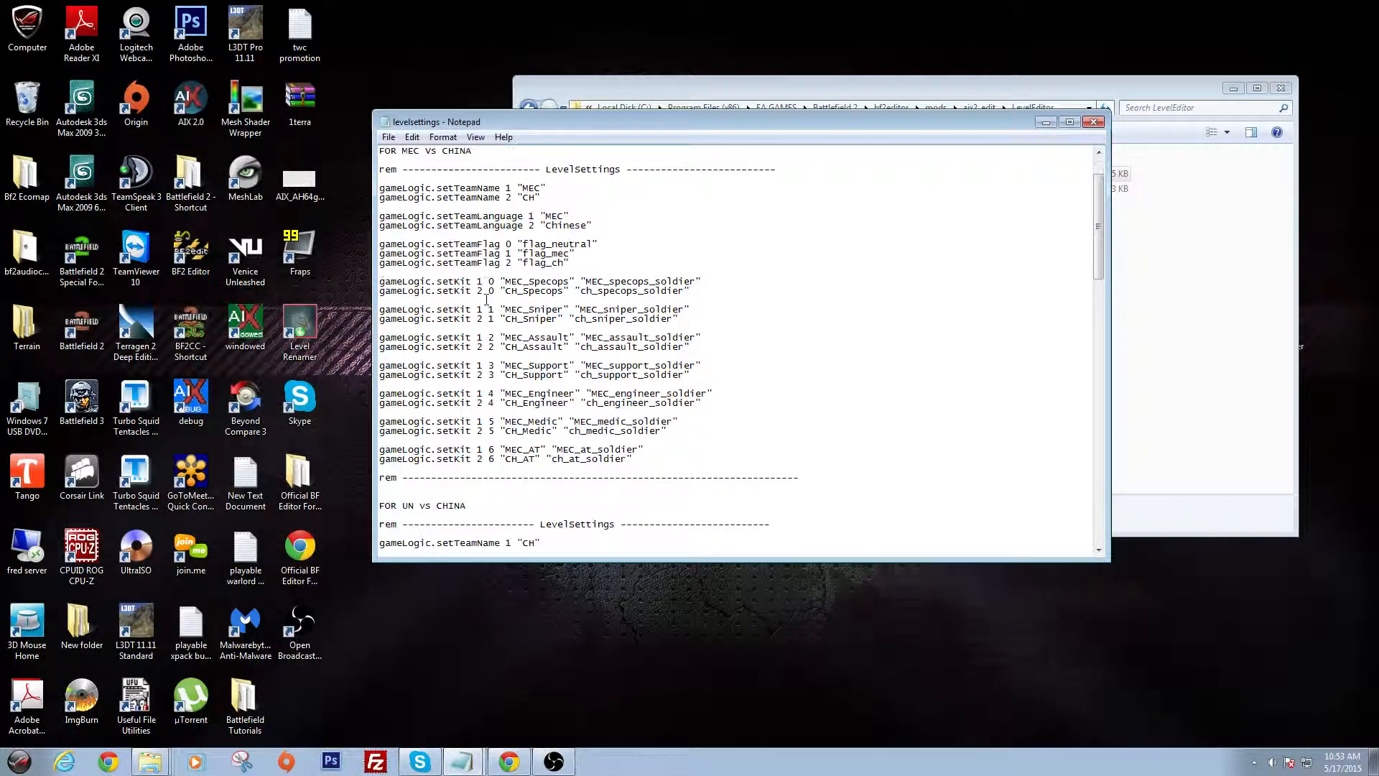
{"action": "scroll", "coordinate": [489, 302], "scroll_direction": "down", "scroll_amount": 16}
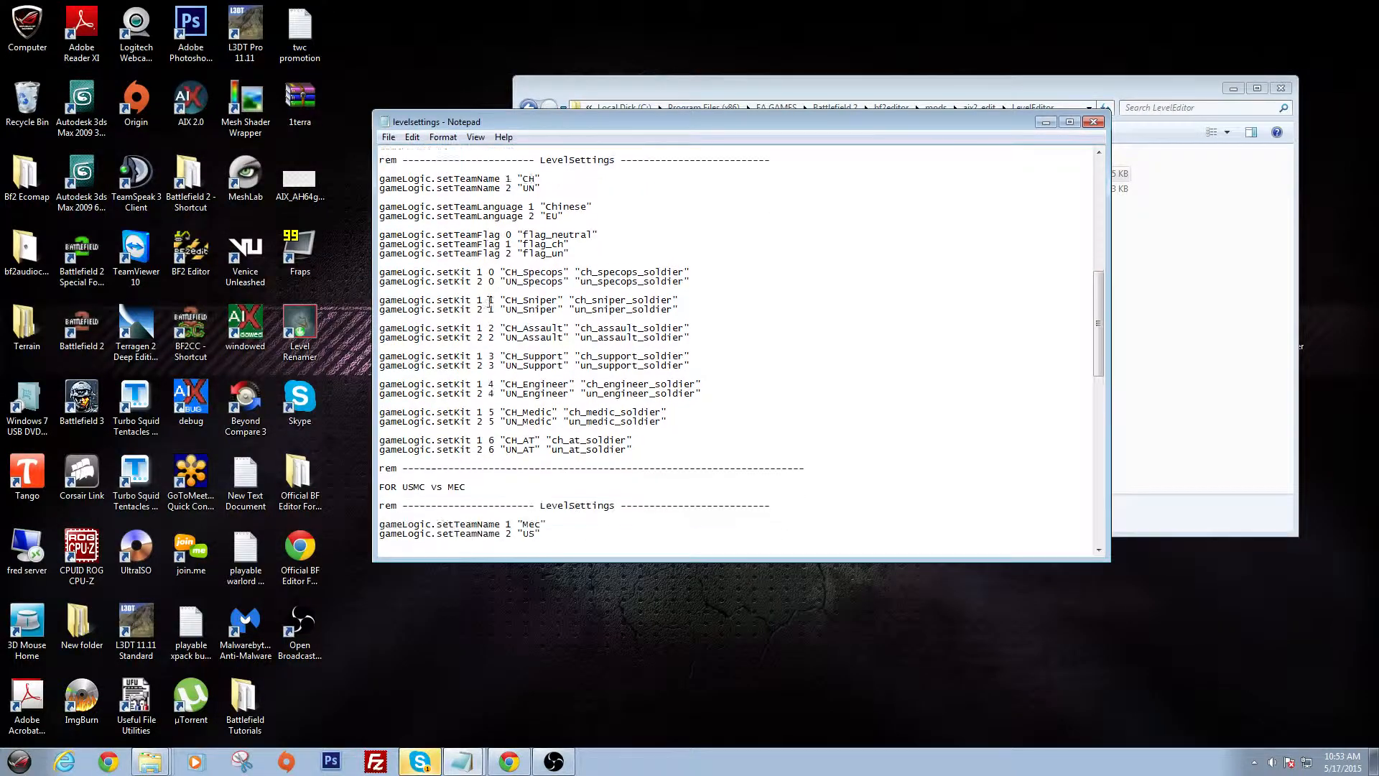
{"action": "scroll", "coordinate": [489, 301], "scroll_direction": "down", "scroll_amount": 12}
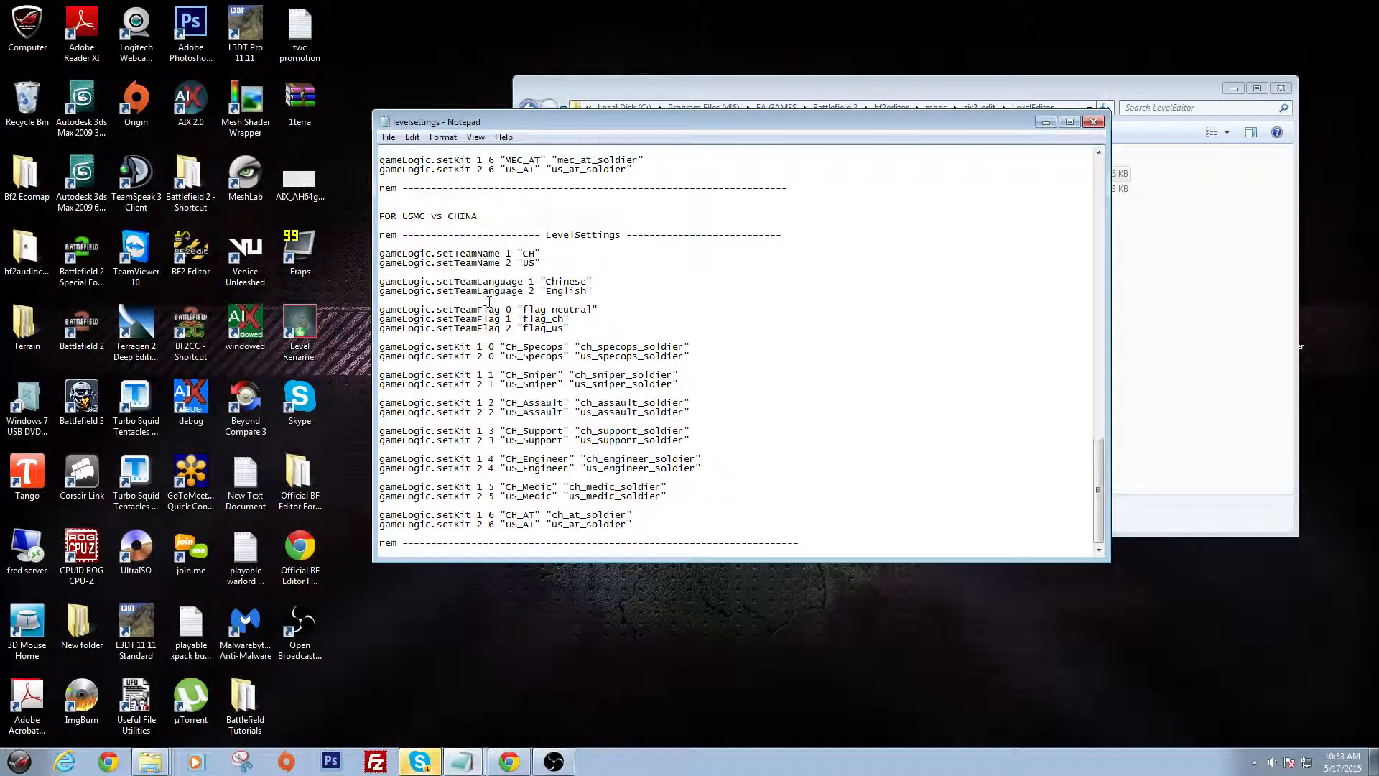
{"action": "scroll", "coordinate": [489, 302], "scroll_direction": "up", "scroll_amount": 9}
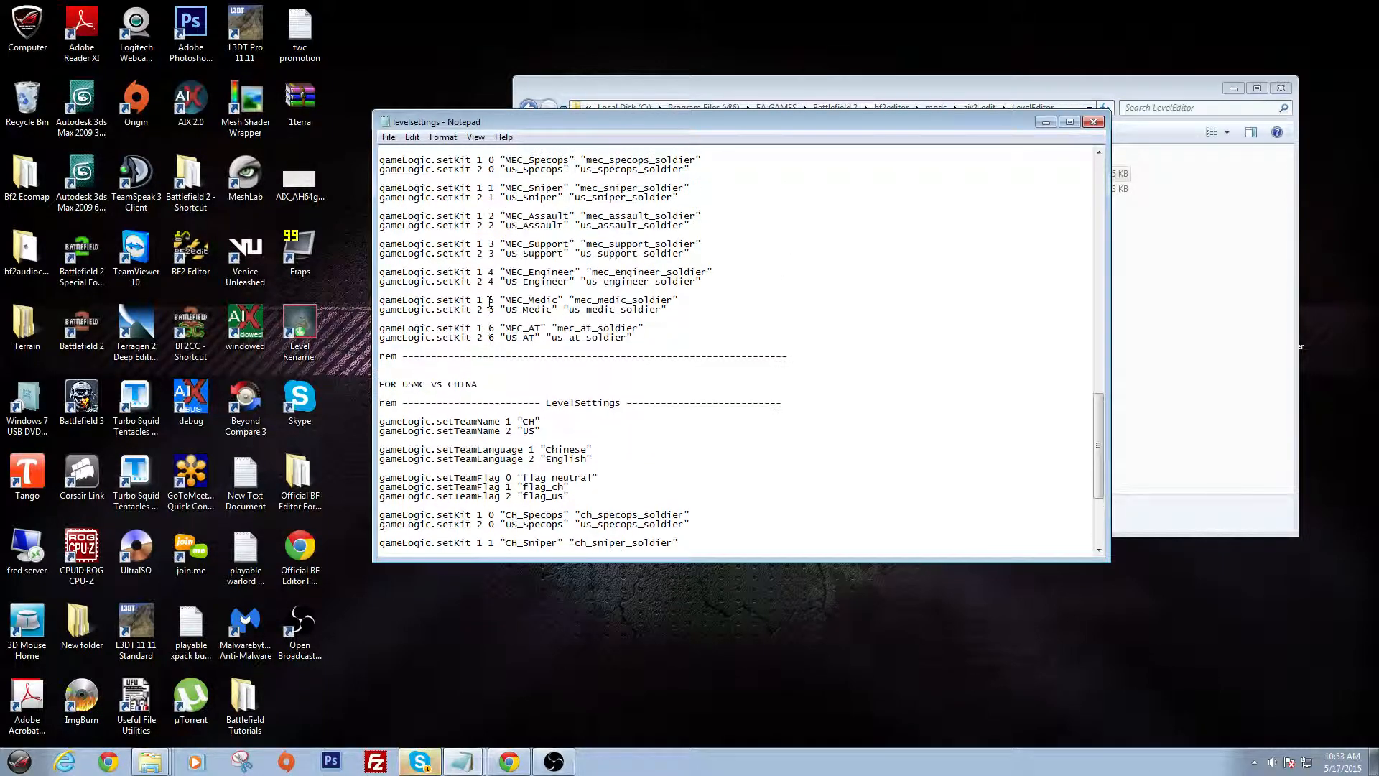
{"action": "scroll", "coordinate": [490, 302], "scroll_direction": "up", "scroll_amount": 2}
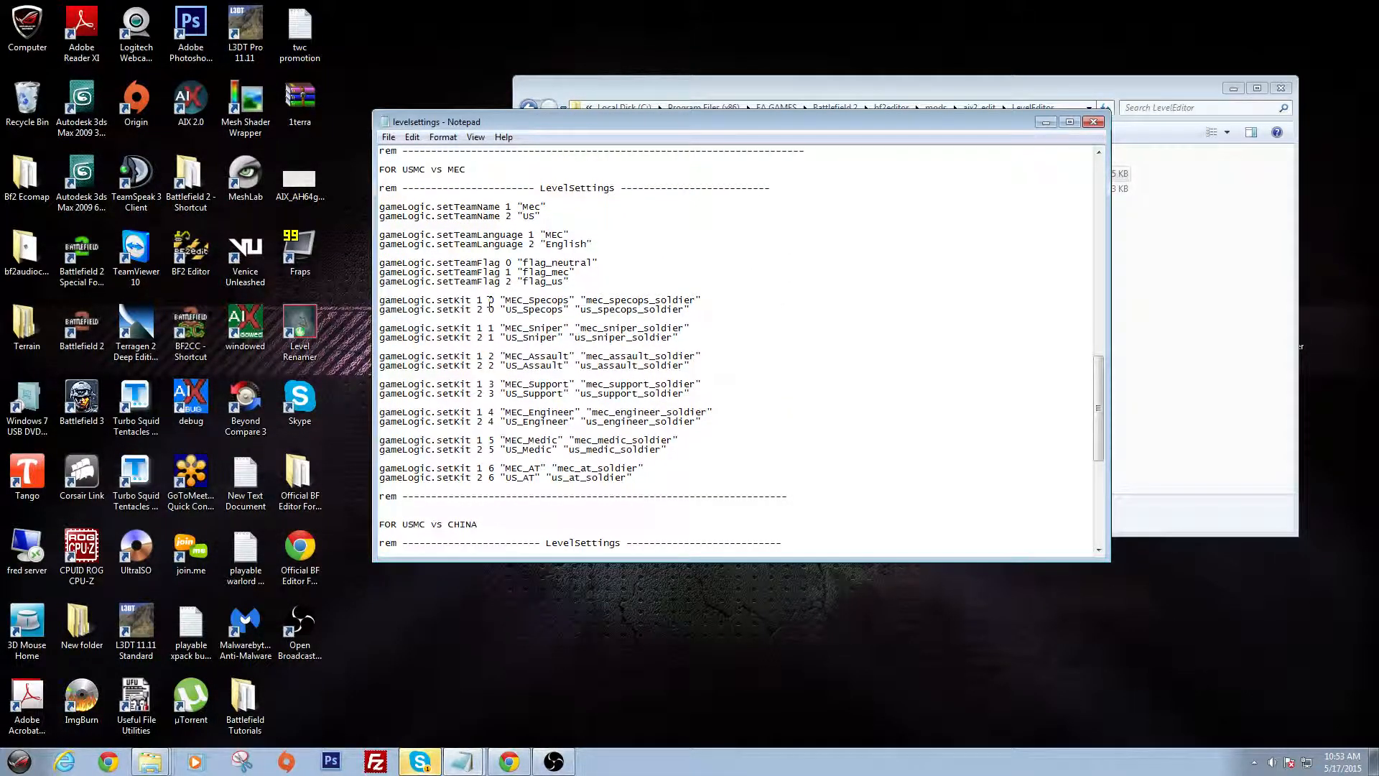
{"action": "scroll", "coordinate": [491, 302], "scroll_direction": "up", "scroll_amount": 7}
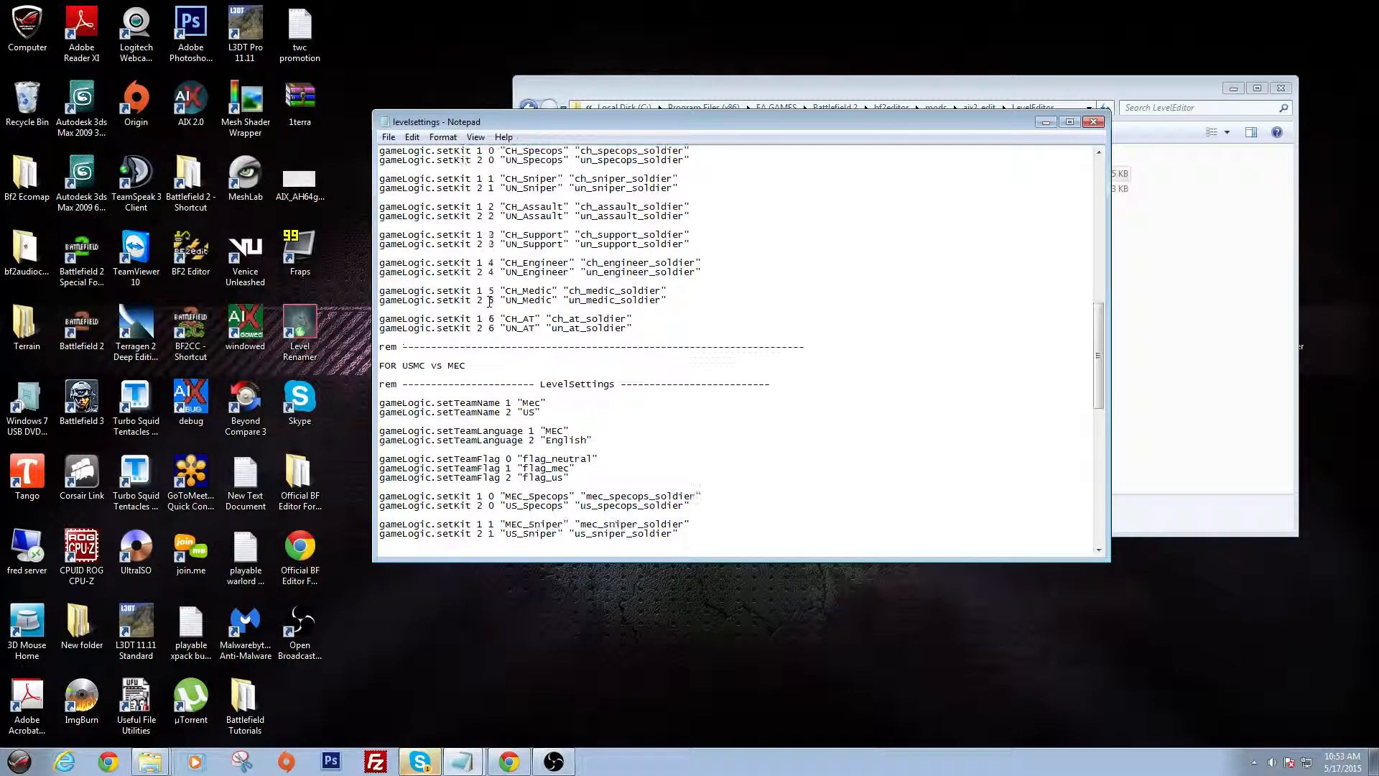
{"action": "scroll", "coordinate": [489, 302], "scroll_direction": "up", "scroll_amount": 10}
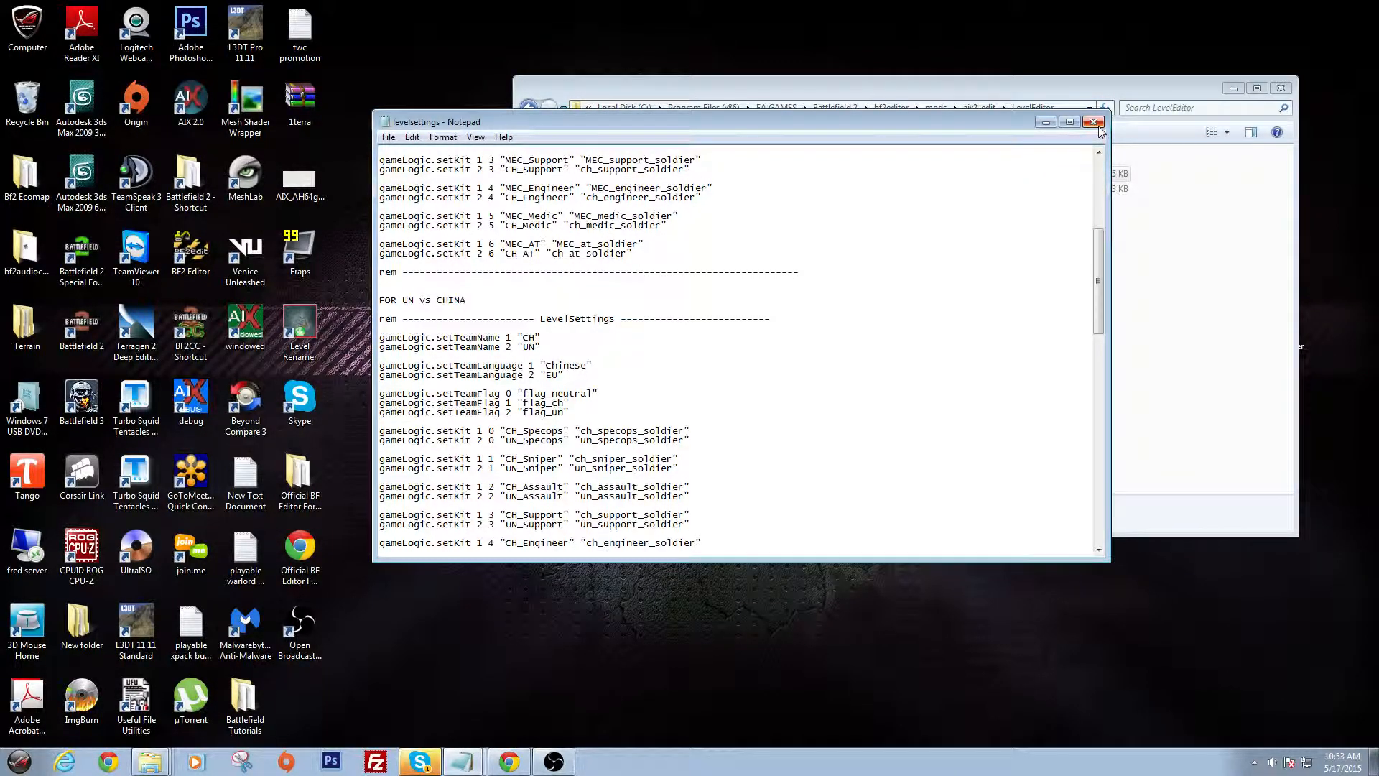
{"action": "scroll", "coordinate": [1099, 144], "scroll_direction": "up", "scroll_amount": 9}
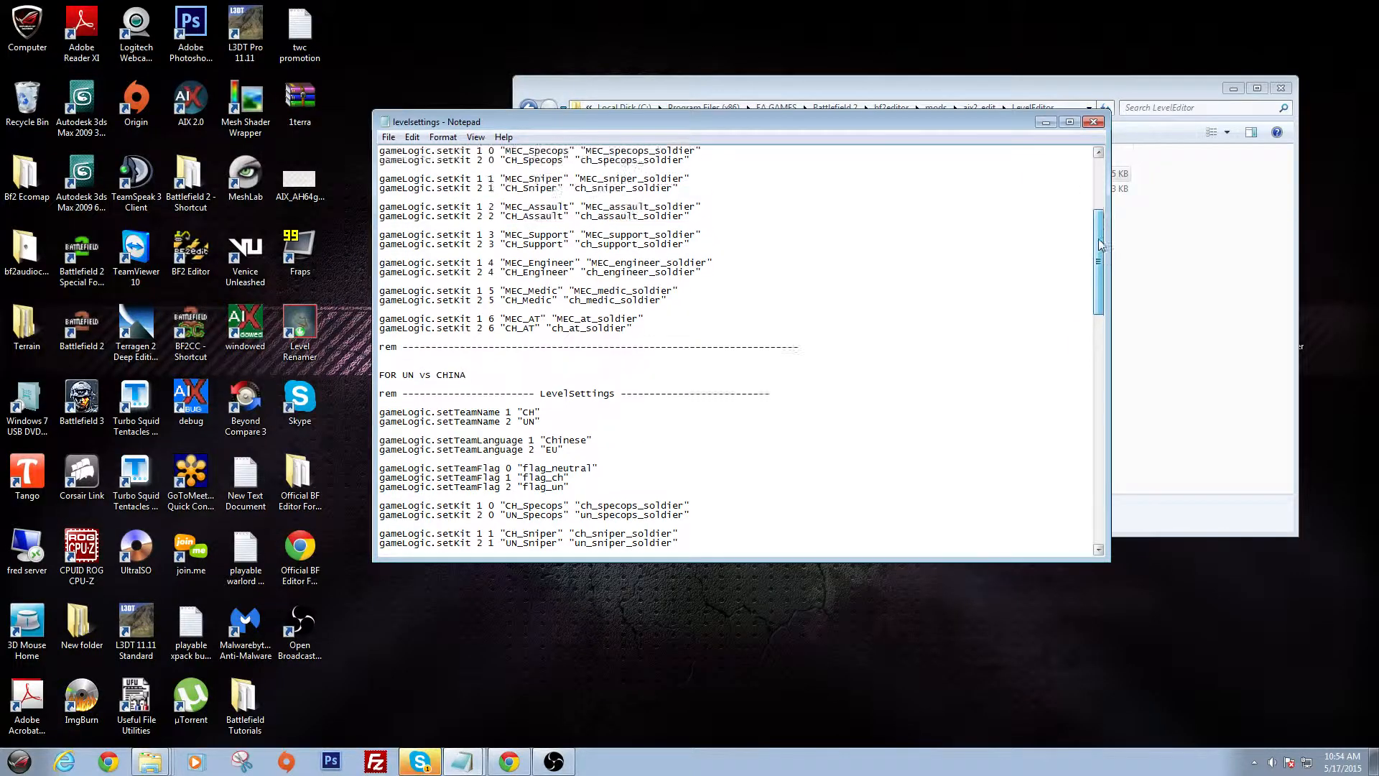
{"action": "left_click", "coordinate": [1093, 121]}
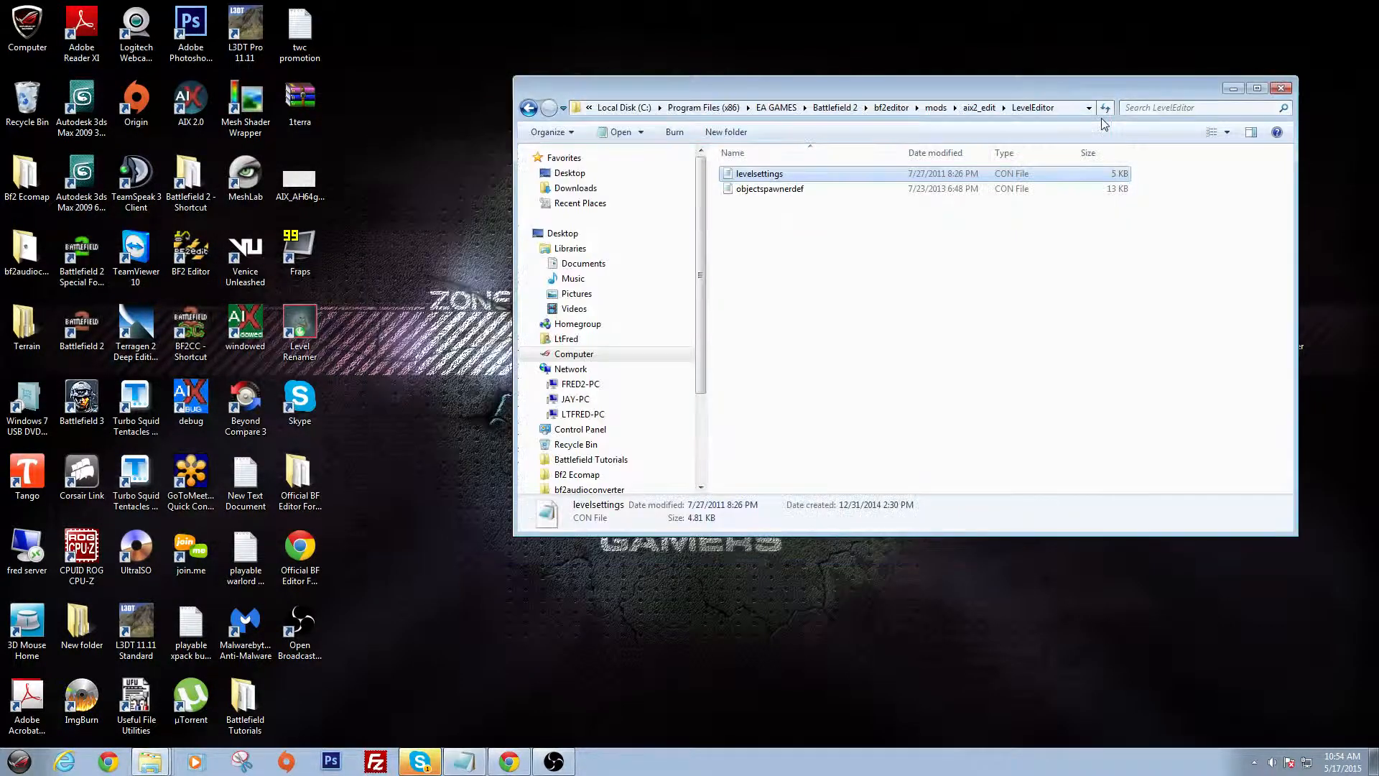
Open the objectspawnerdef file, examine the spawner name and both vehicle names in the first AIX_CHI_US_GunshipHeli line, and close it.
{"action": "left_click", "coordinate": [773, 191]}
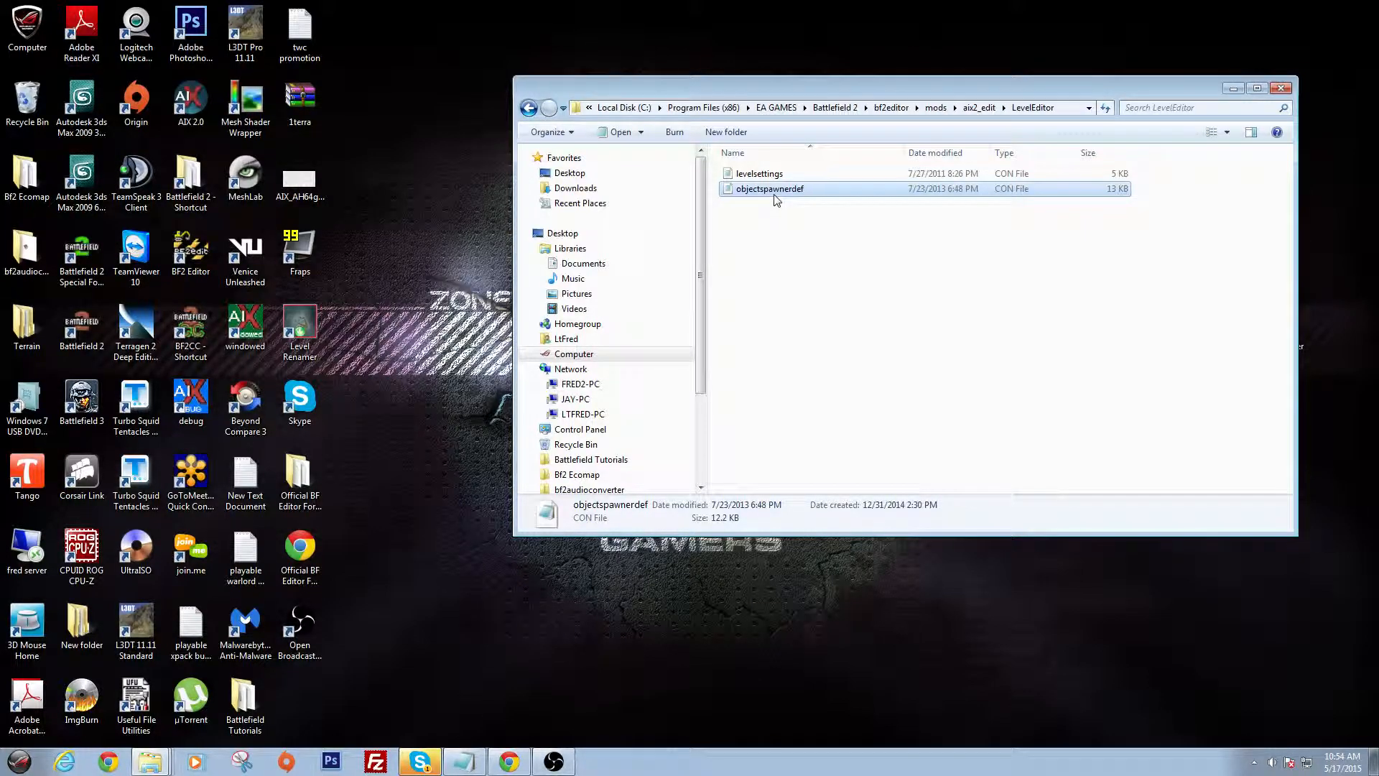
{"action": "double_click", "coordinate": [772, 190]}
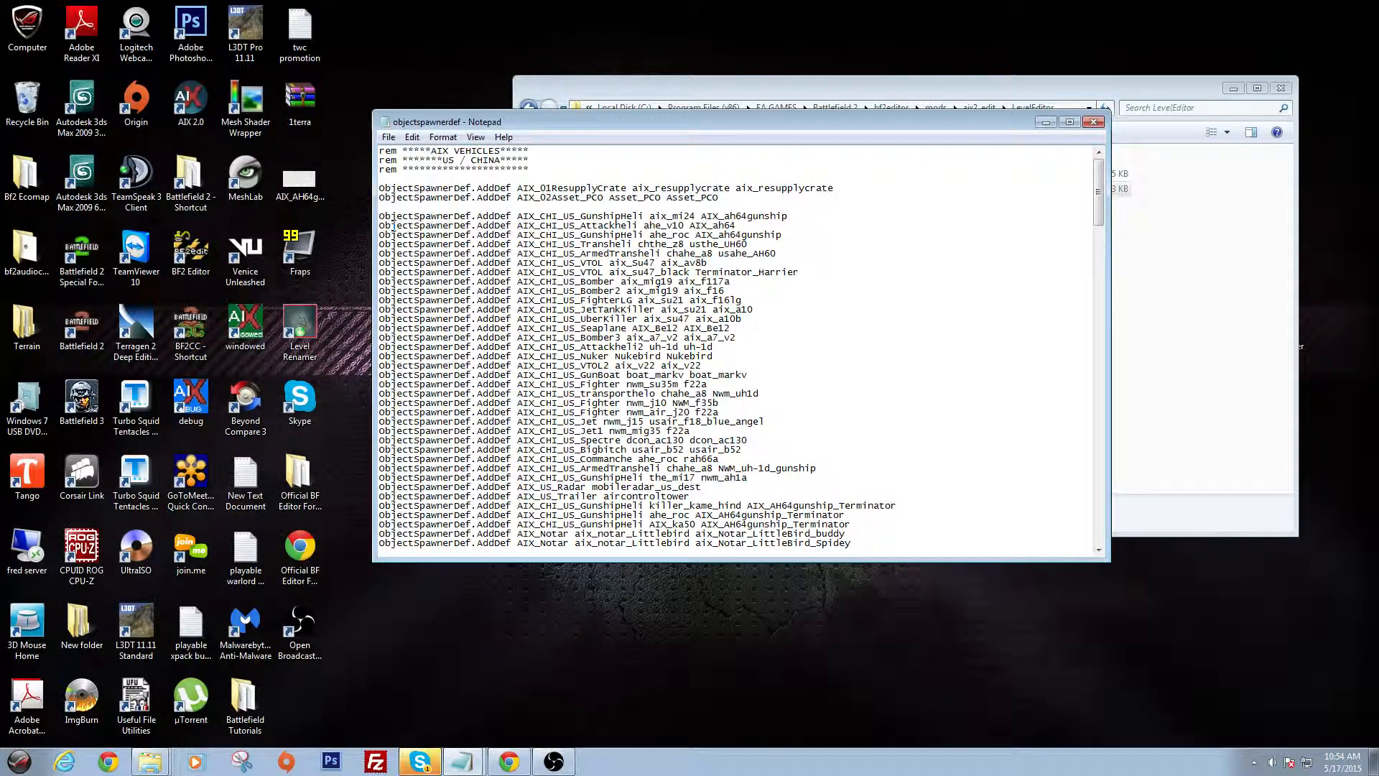
{"action": "left_click_drag", "start_coordinate": [379, 216], "coordinate": [644, 219]}
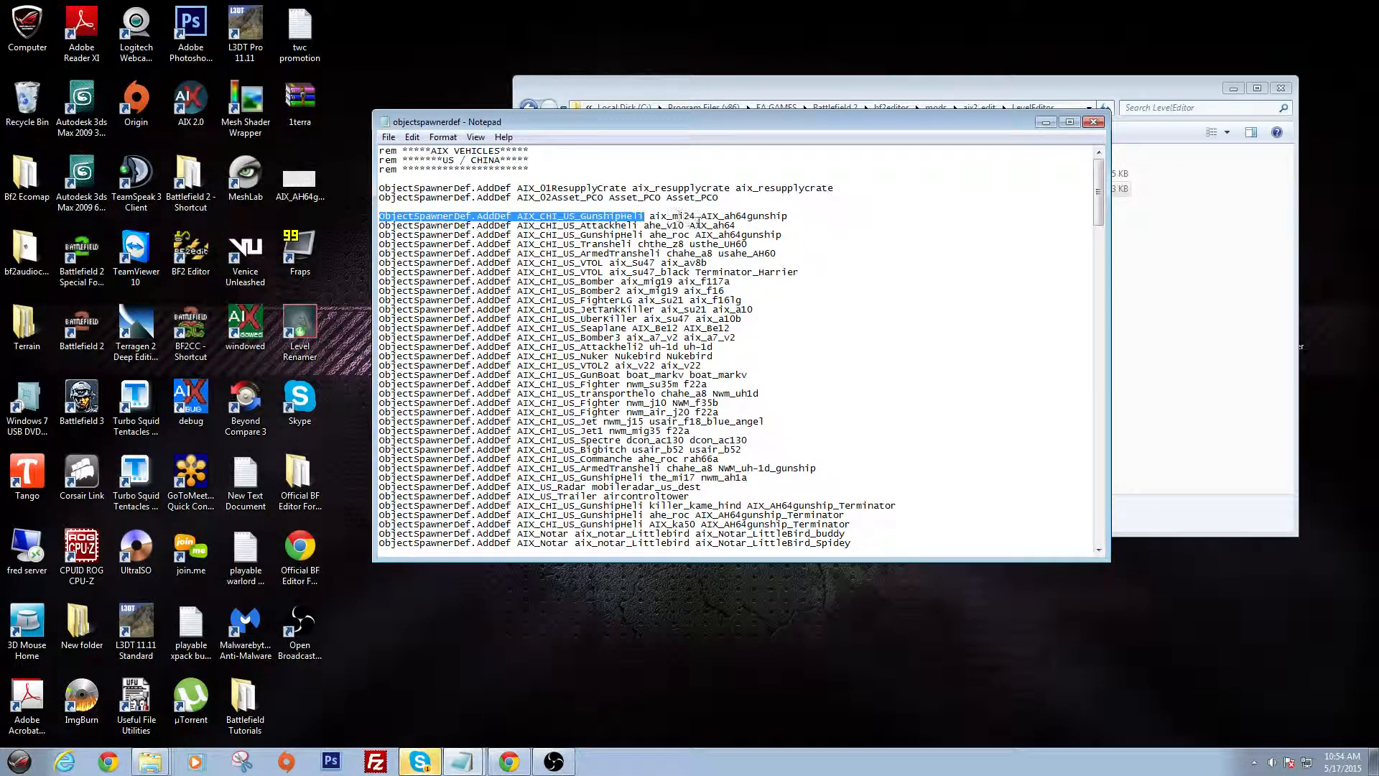
{"action": "left_click_drag", "start_coordinate": [649, 216], "coordinate": [692, 216]}
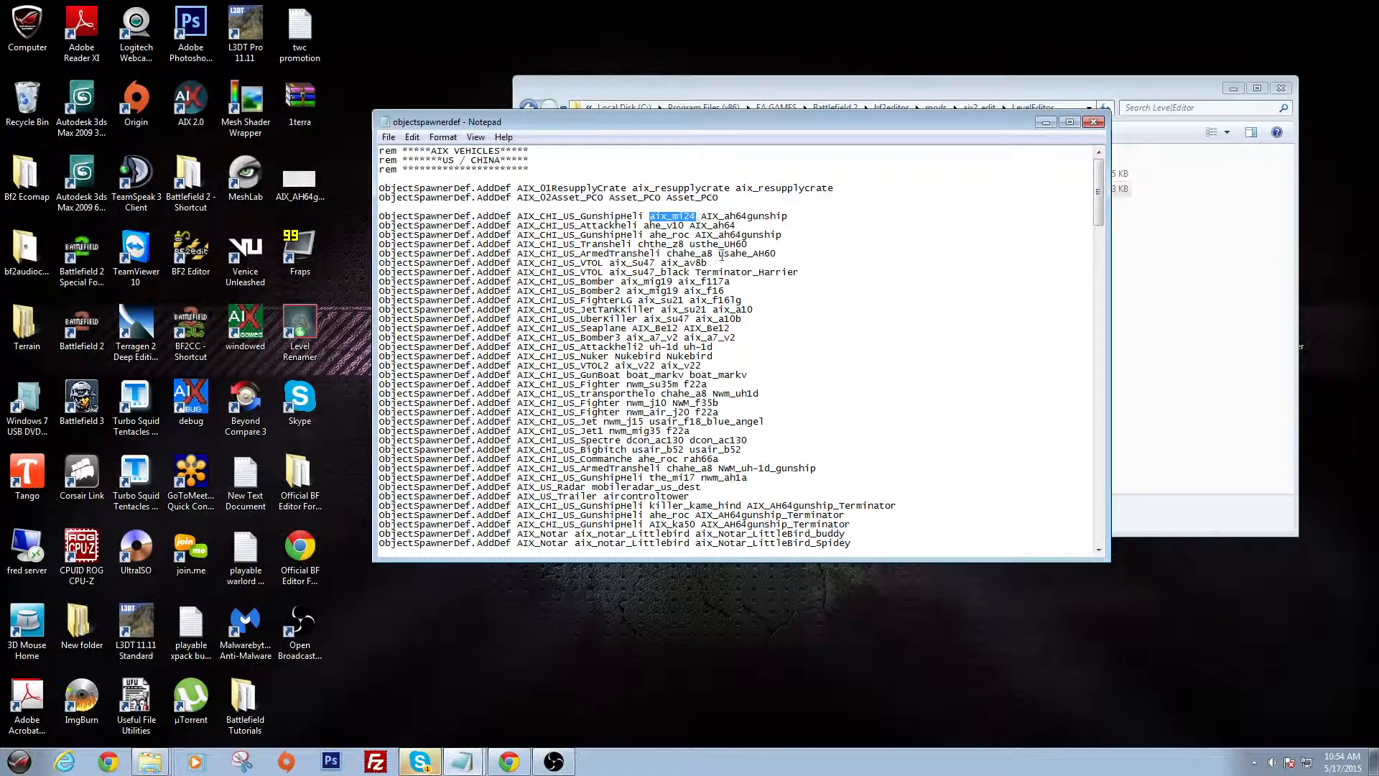
{"action": "left_click", "coordinate": [702, 216]}
{"action": "left_click_drag", "start_coordinate": [703, 216], "coordinate": [789, 218]}
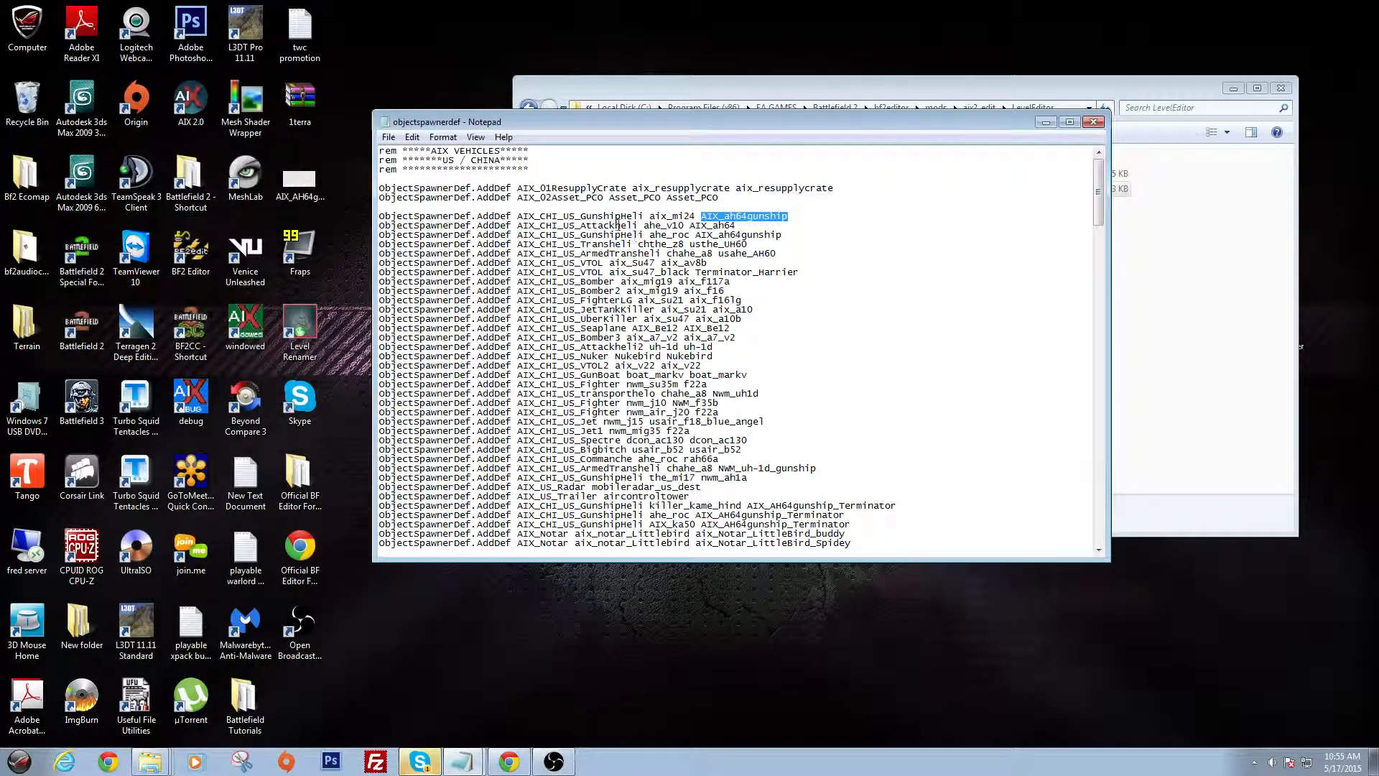
{"action": "left_click", "coordinate": [650, 216]}
{"action": "left_click", "coordinate": [1099, 123]}
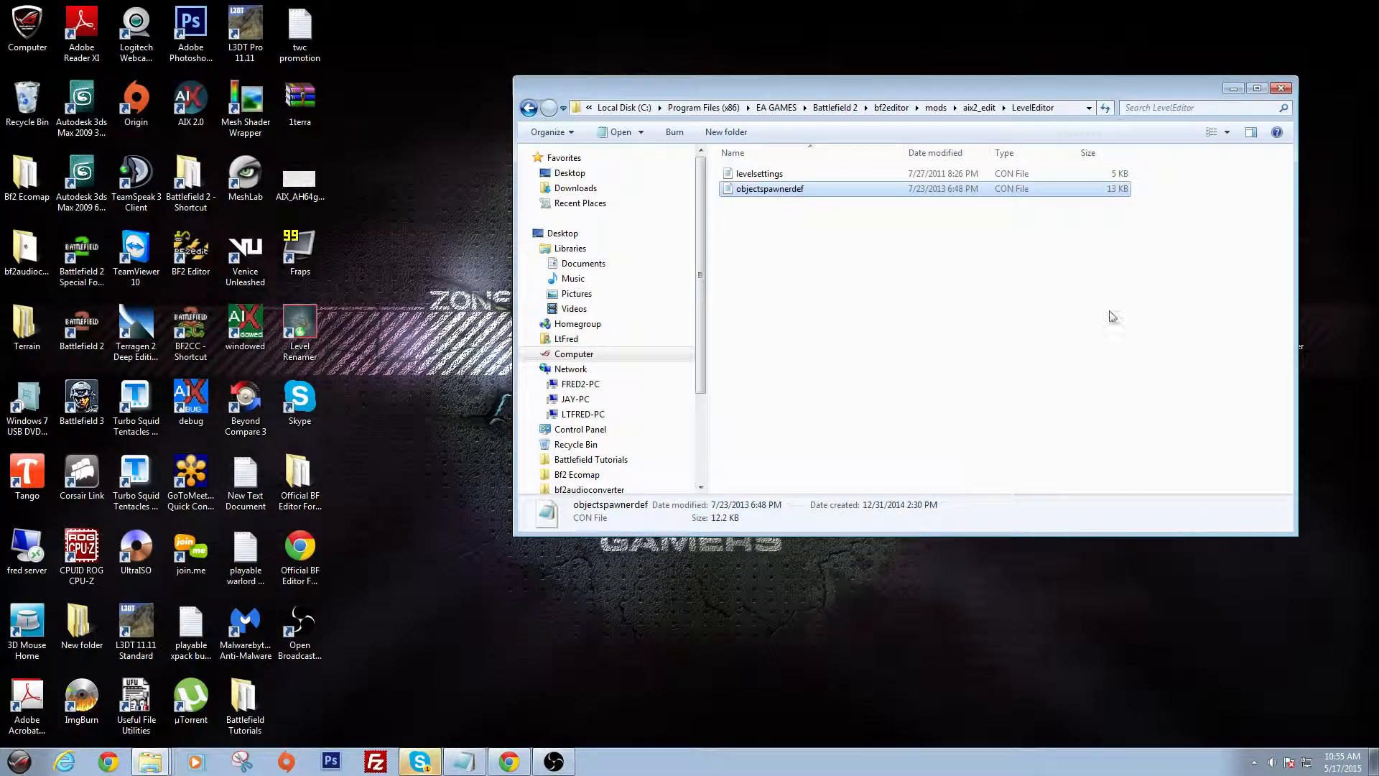
Return from the aix2_edit LevelEditor folder to the bf2editor folder, rechecking the list of mod folders.
{"action": "left_click", "coordinate": [528, 109]}
{"action": "left_click", "coordinate": [528, 109]}
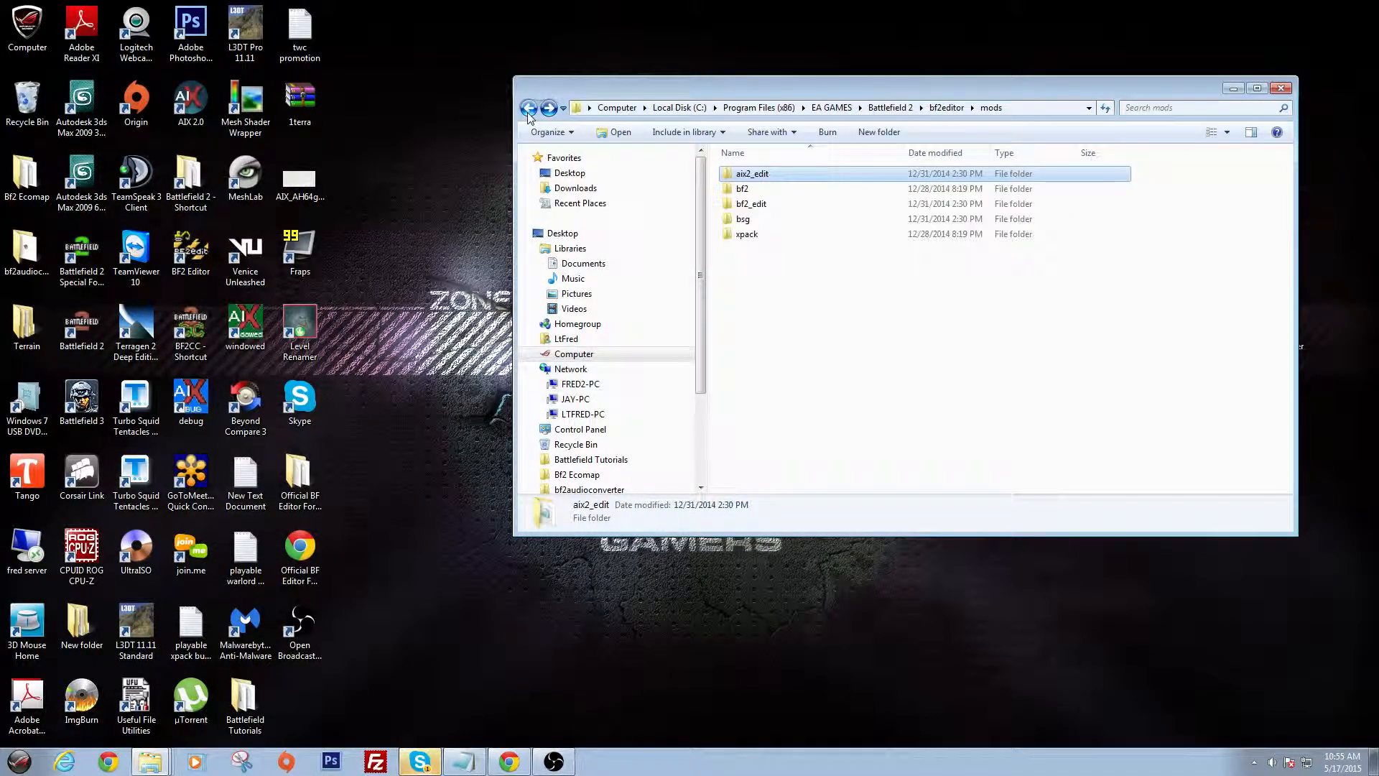
{"action": "left_click", "coordinate": [528, 109]}
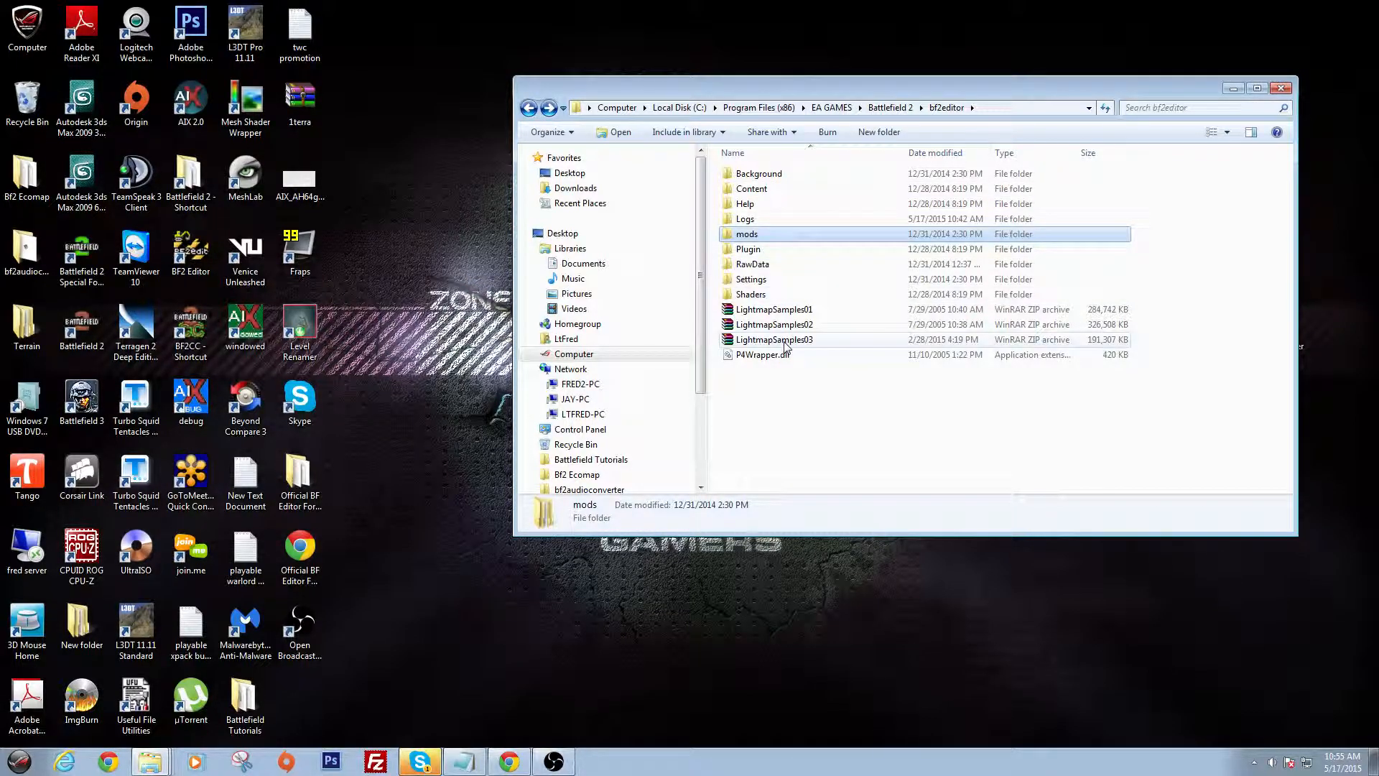
{"action": "left_click", "coordinate": [531, 108]}
{"action": "left_click", "coordinate": [548, 108]}
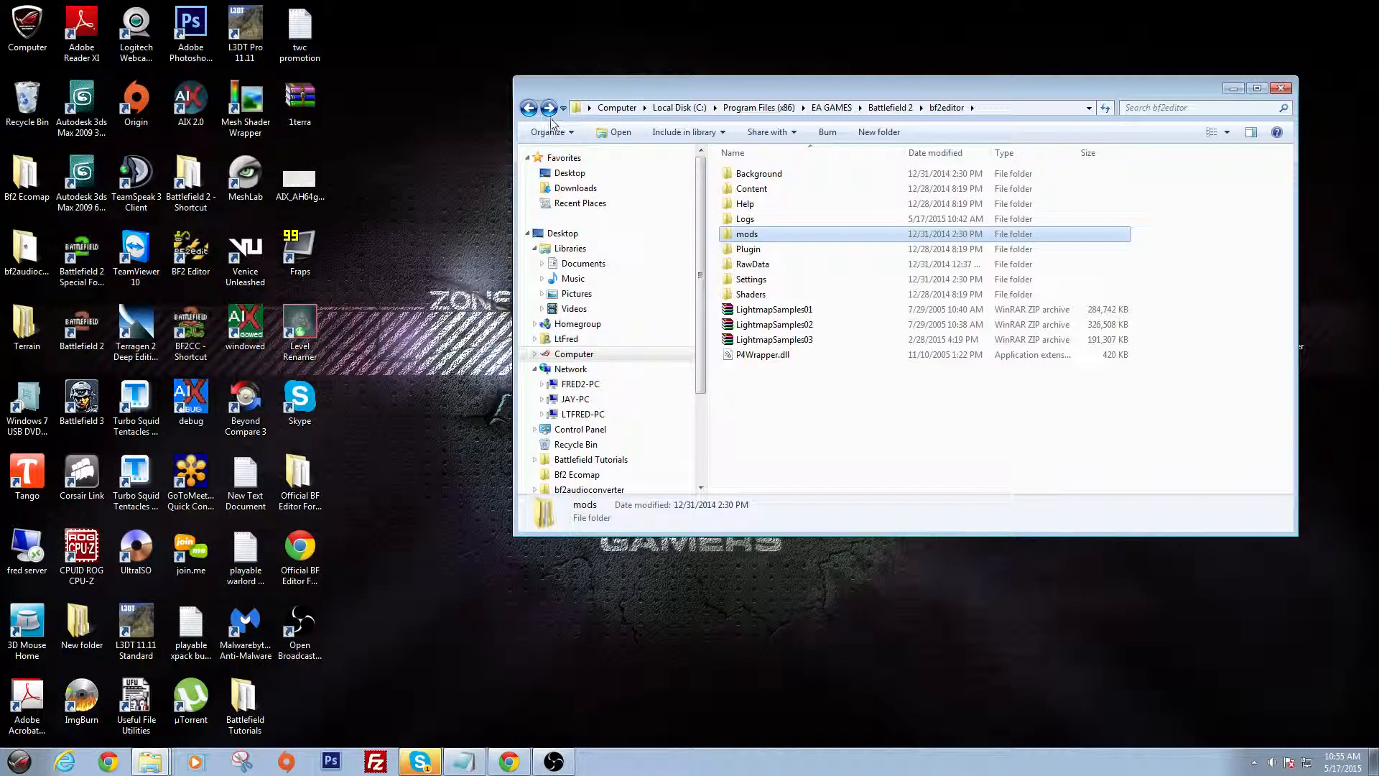
{"action": "left_click", "coordinate": [549, 111]}
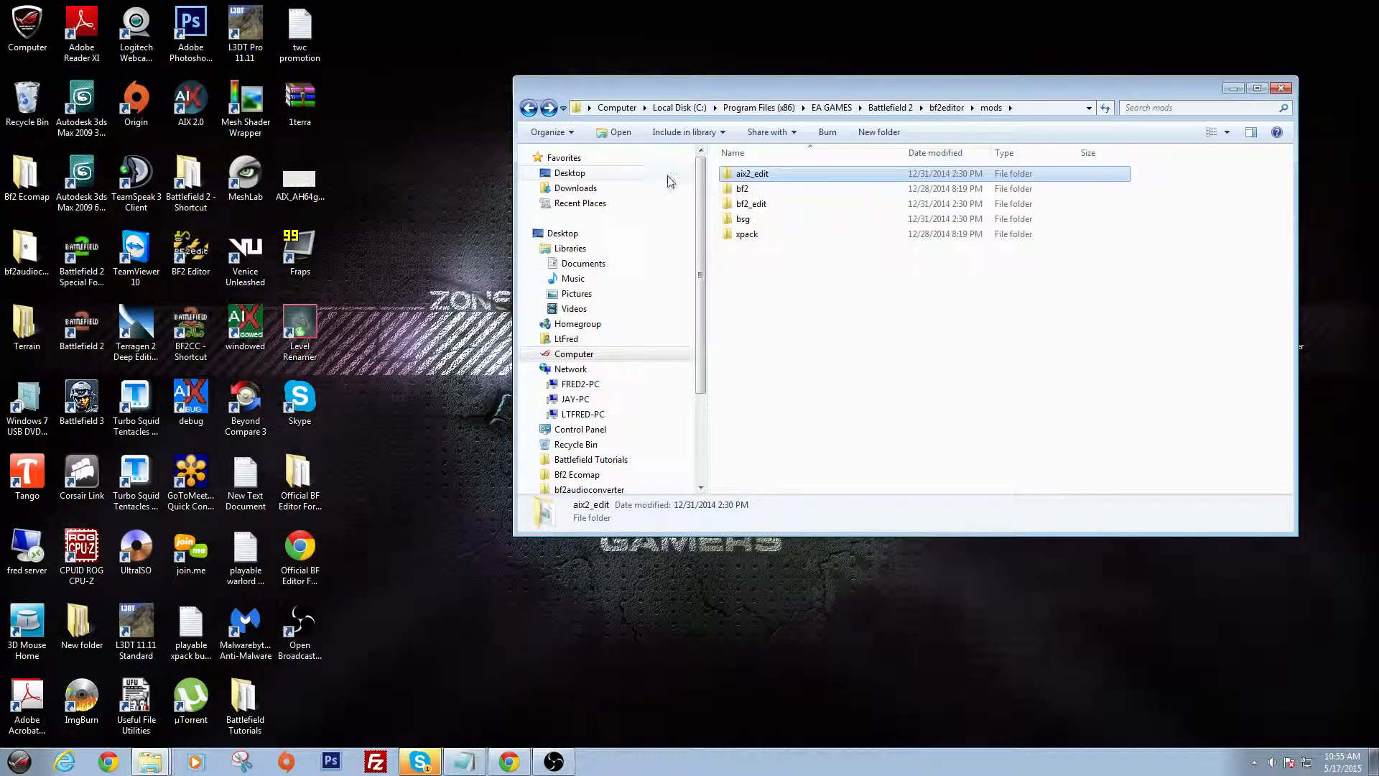
{"action": "left_click", "coordinate": [529, 109]}
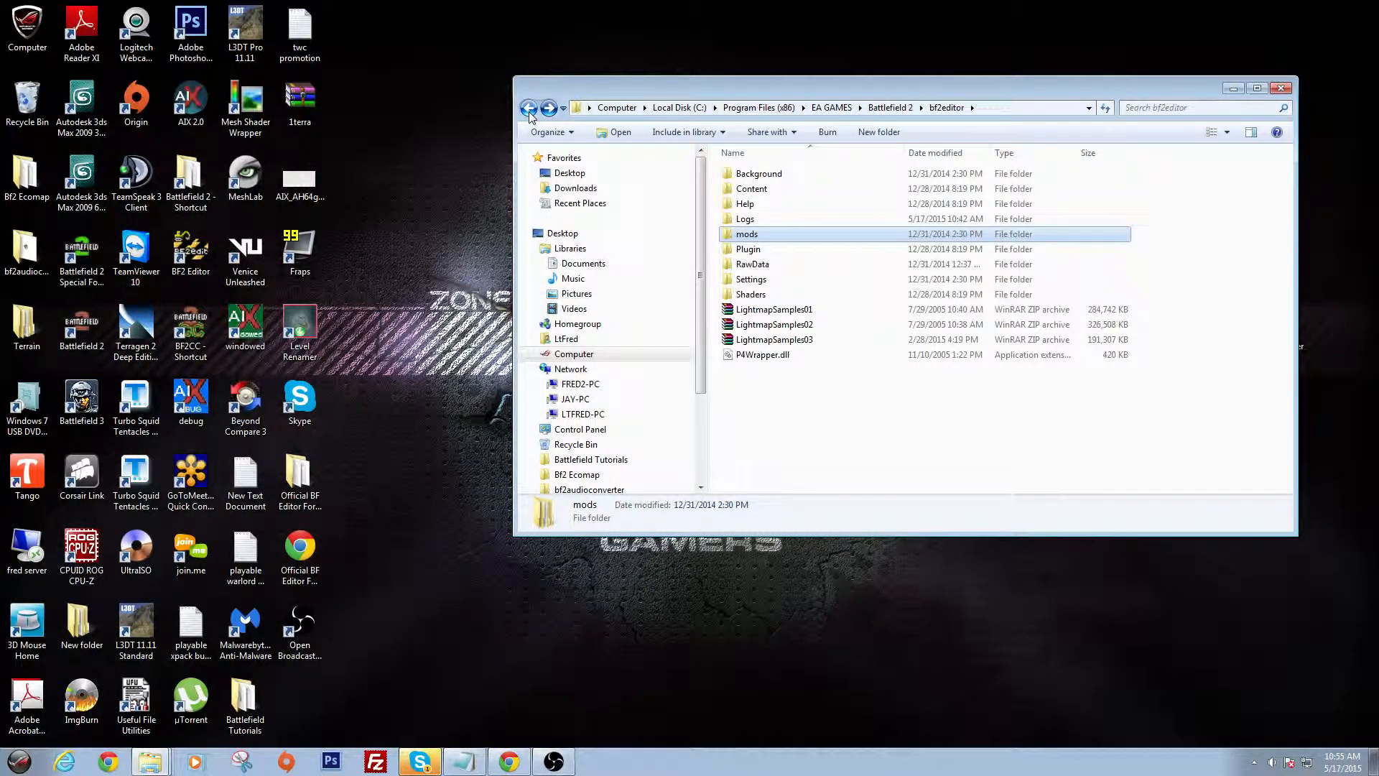